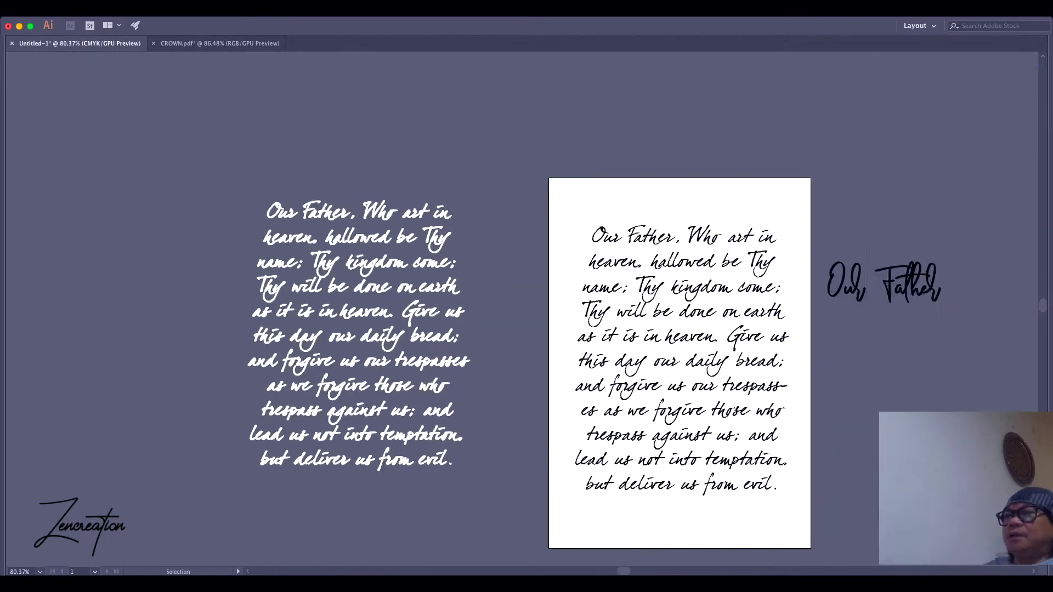
- Colour the outlined prayer text beside the artboard light grey, with only the words "Our Father" in red
key("Tab")
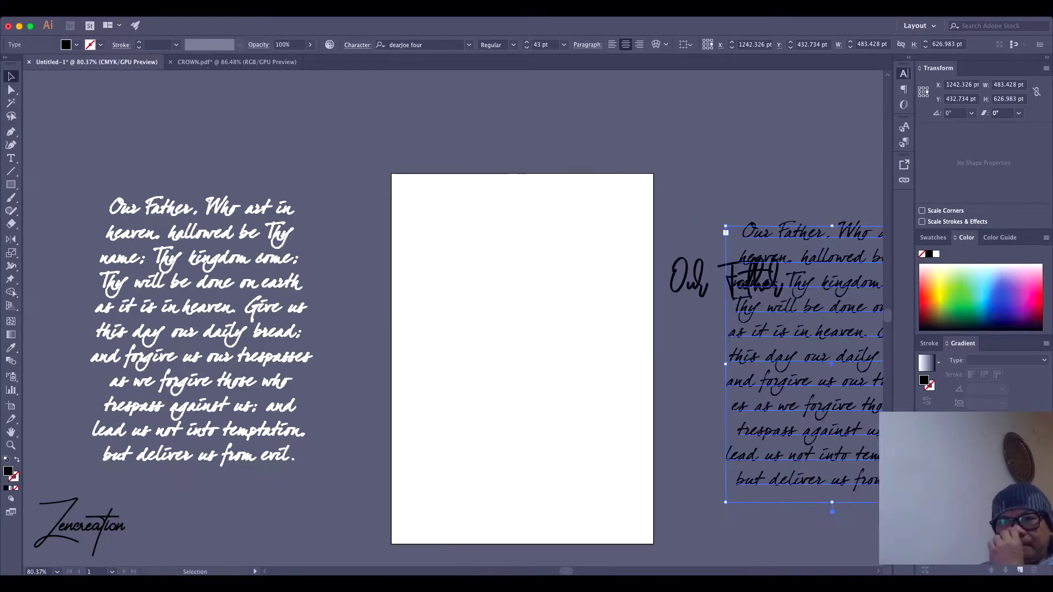
left_click(197, 456)
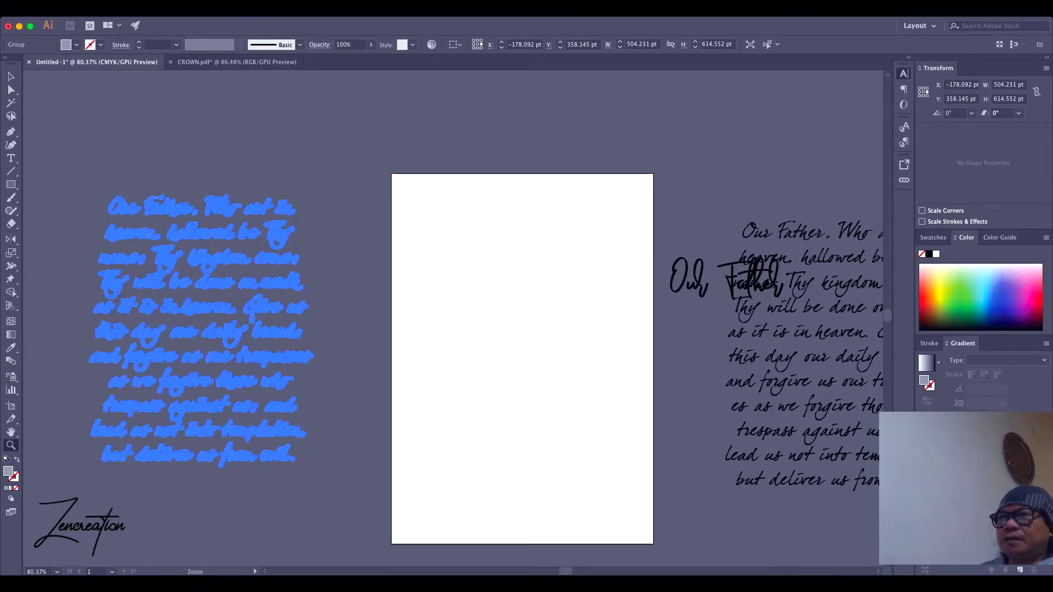
scroll(66, 187, "up", 5)
double_click(343, 239)
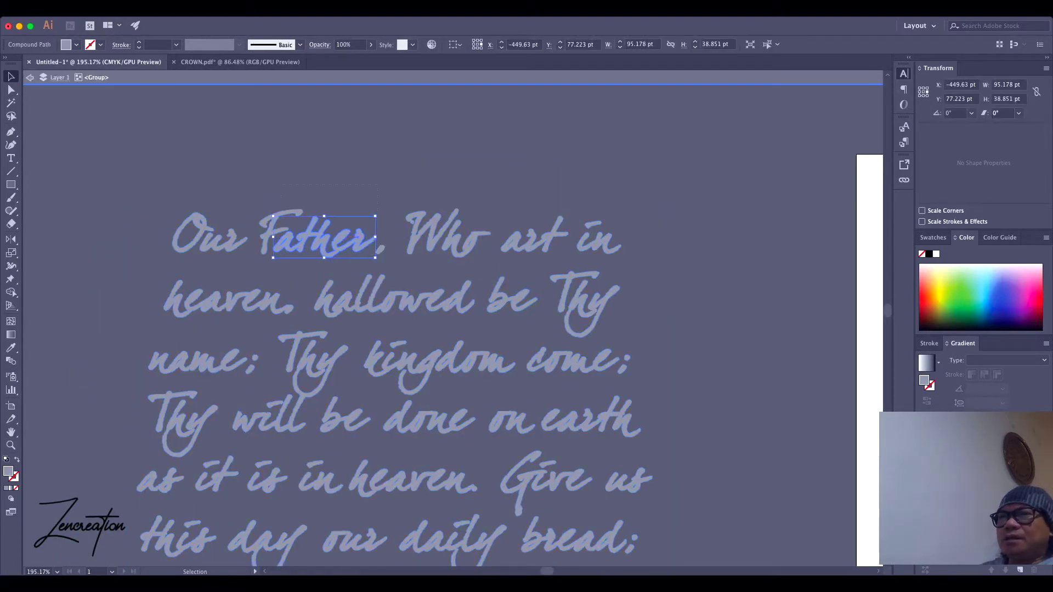
left_click_drag(169, 210, 388, 259)
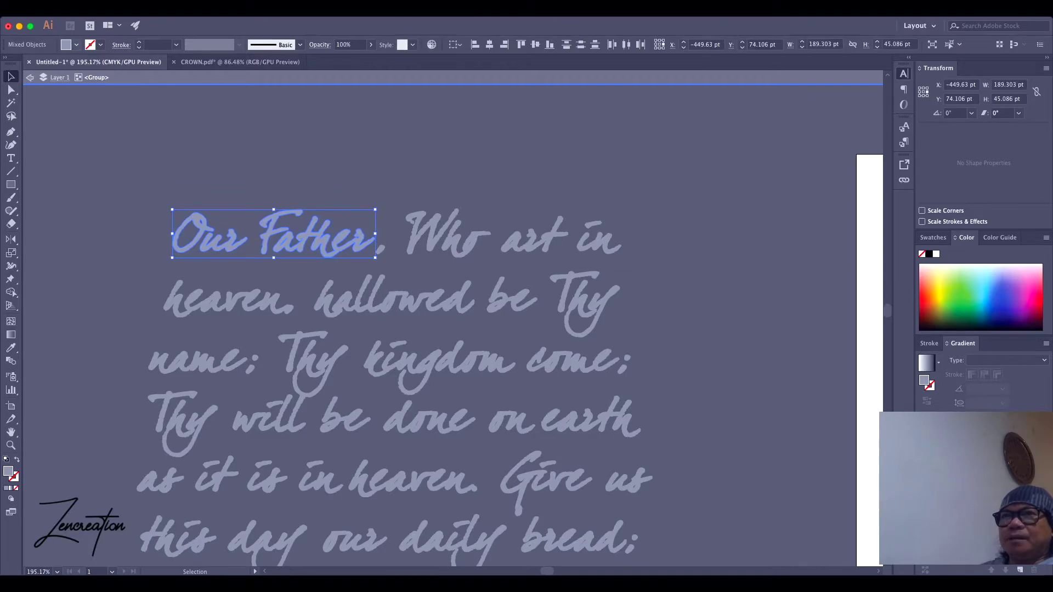
key("z")
left_click(262, 137, "alt")
left_click(285, 131, "alt")
key("Escape")
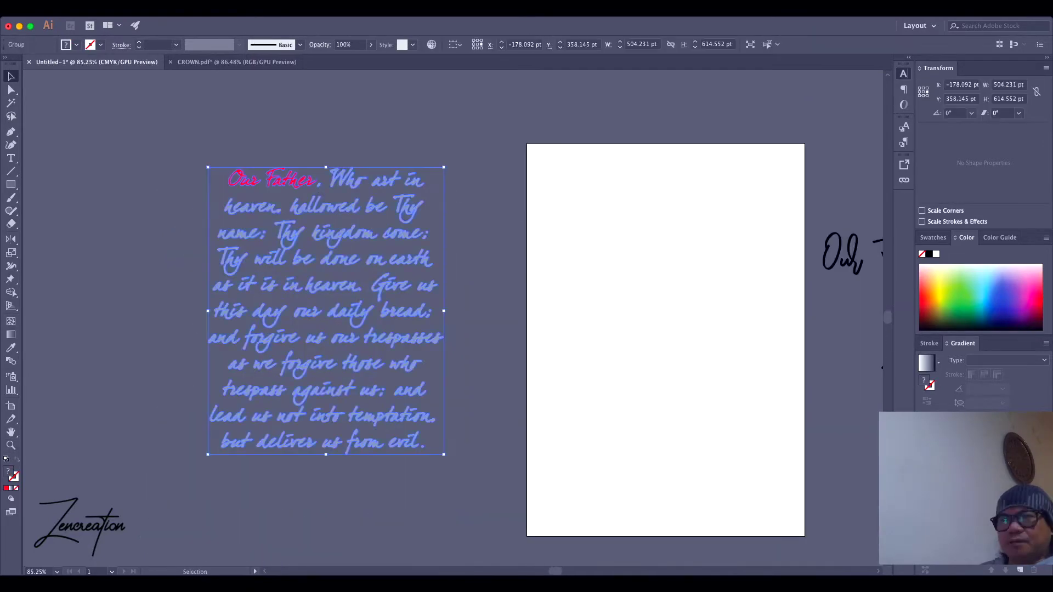
key("v")
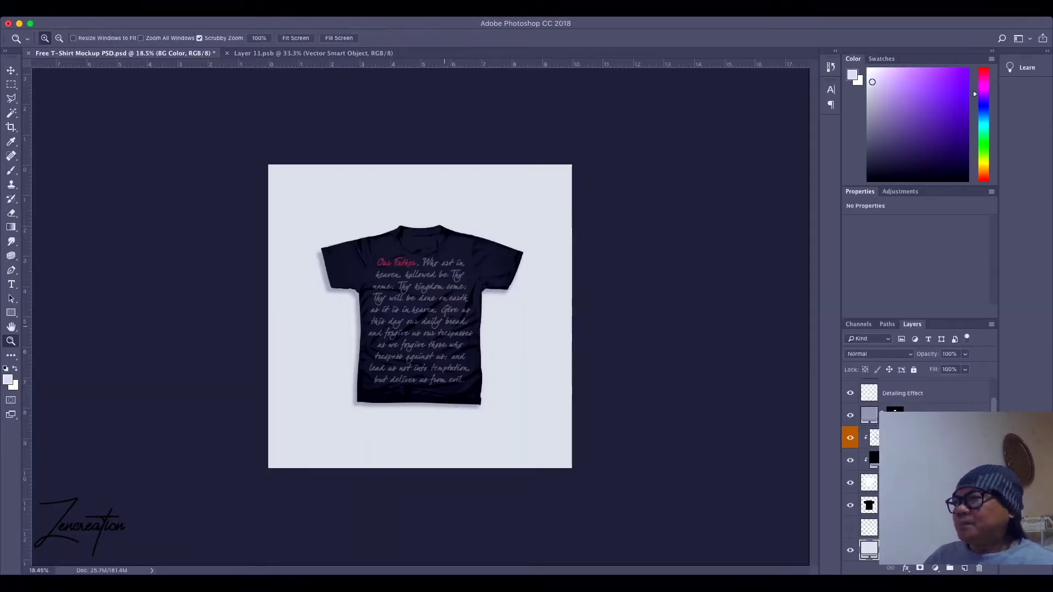
- Switch to the Photoshop T-shirt mockup and place the coloured prayer text in Layer 11.psb at 56.74% scale
key("v")
key("super+plus")
key("super+plus")
key("super+plus")
key("super+plus")
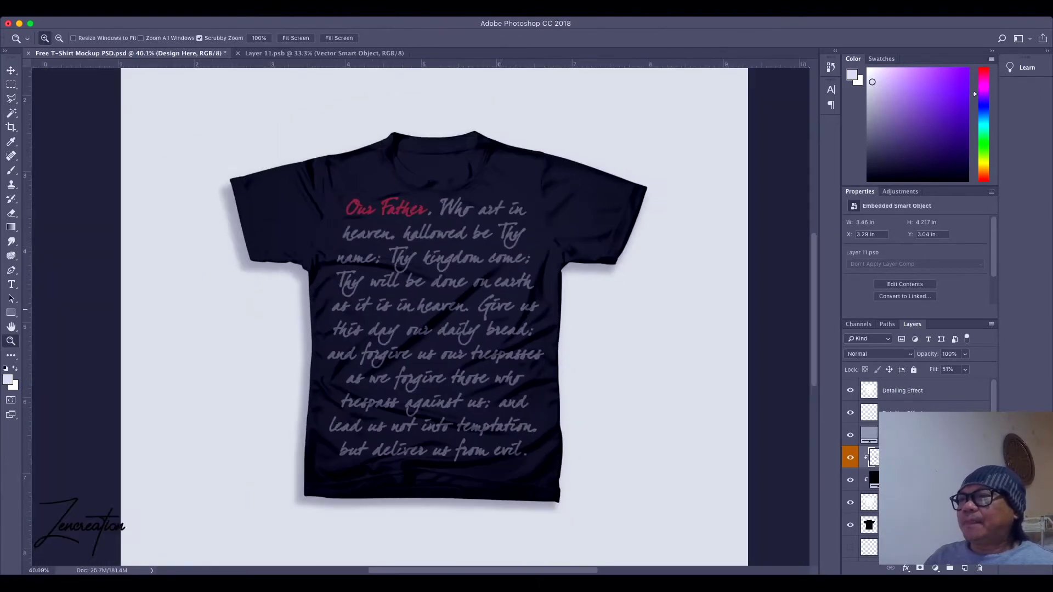
key("ctrl+Tab")
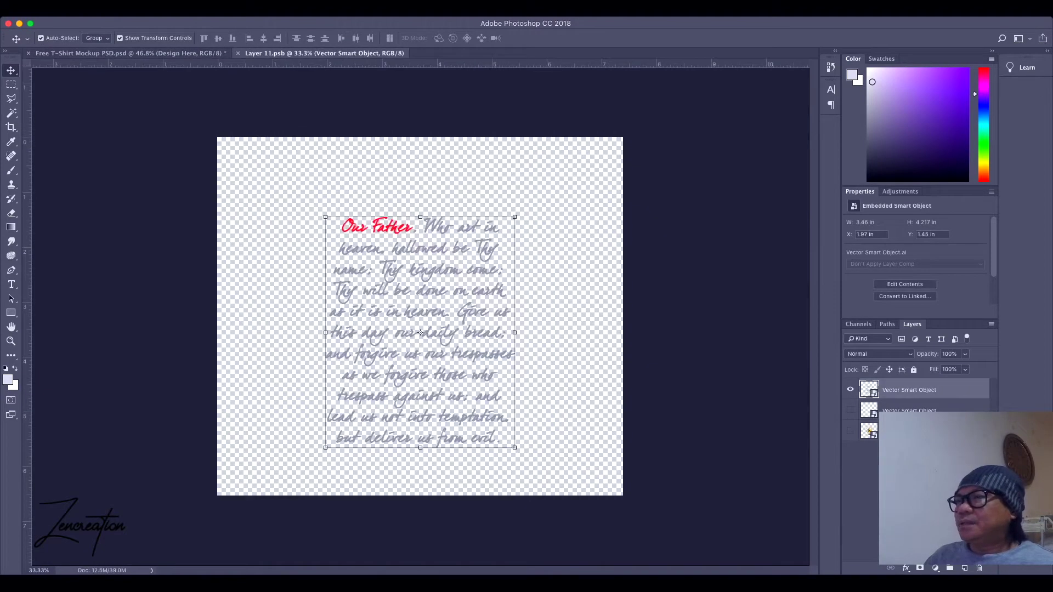
key("super+v")
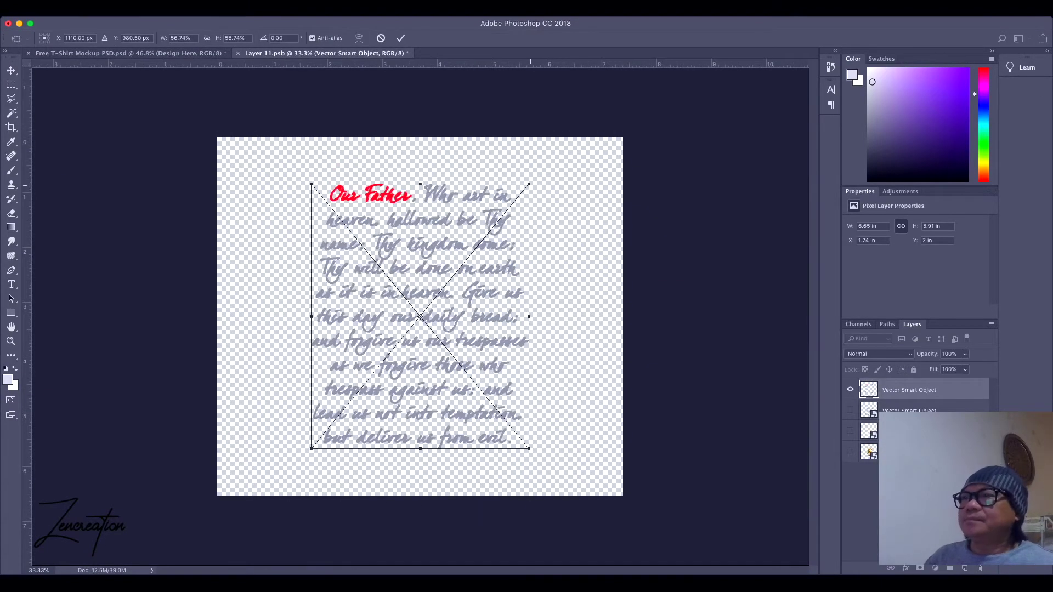
key("Escape")
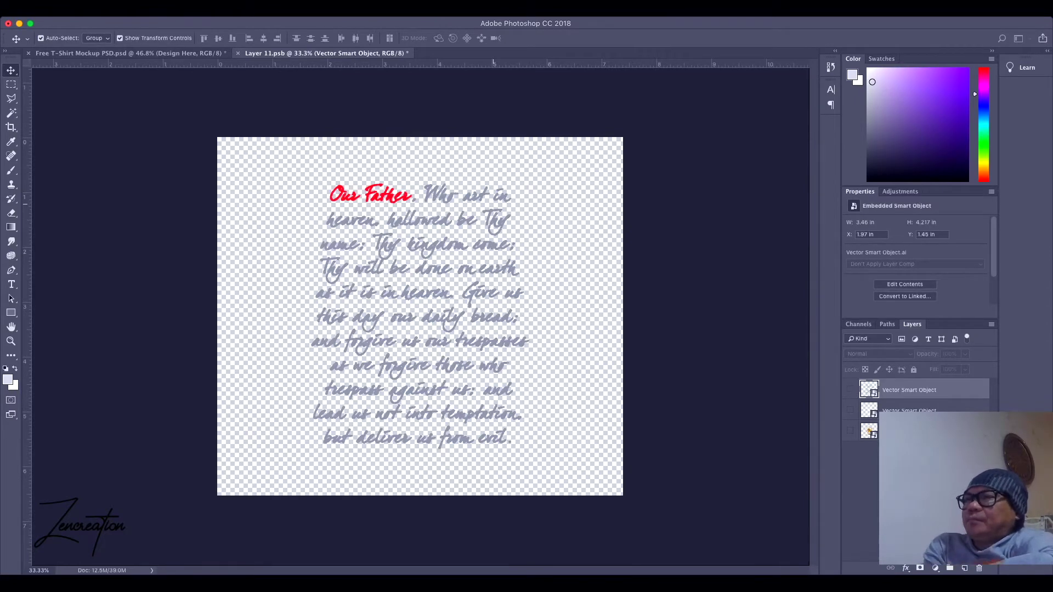
key("super+s")
key("ctrl+Tab")
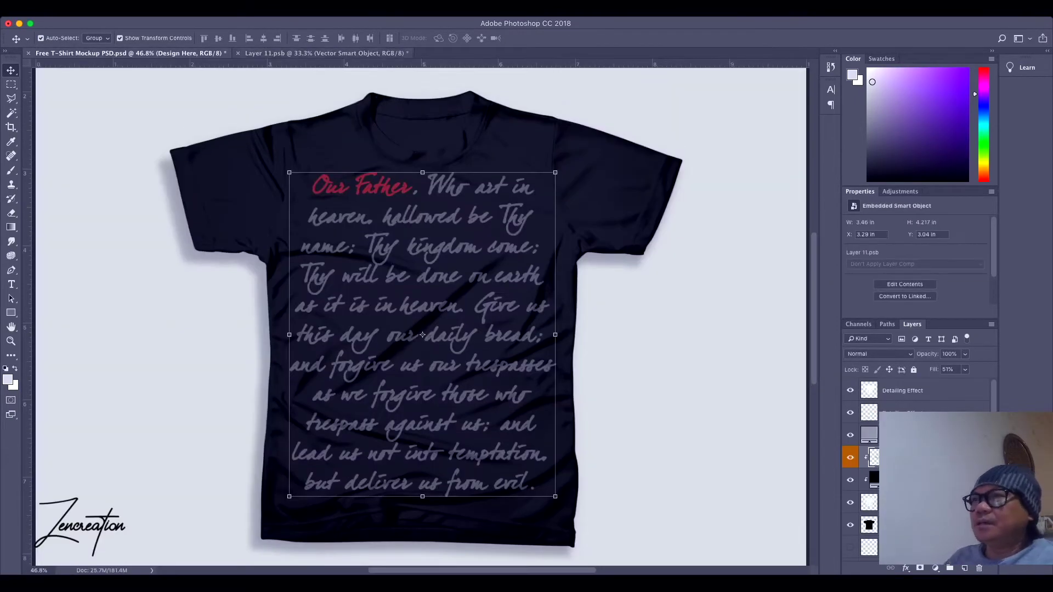
- Reduce the prayer artwork in Layer 11.psb to about 3.27 × 3.99 in and shift it slightly upward
key("ctrl+Tab")
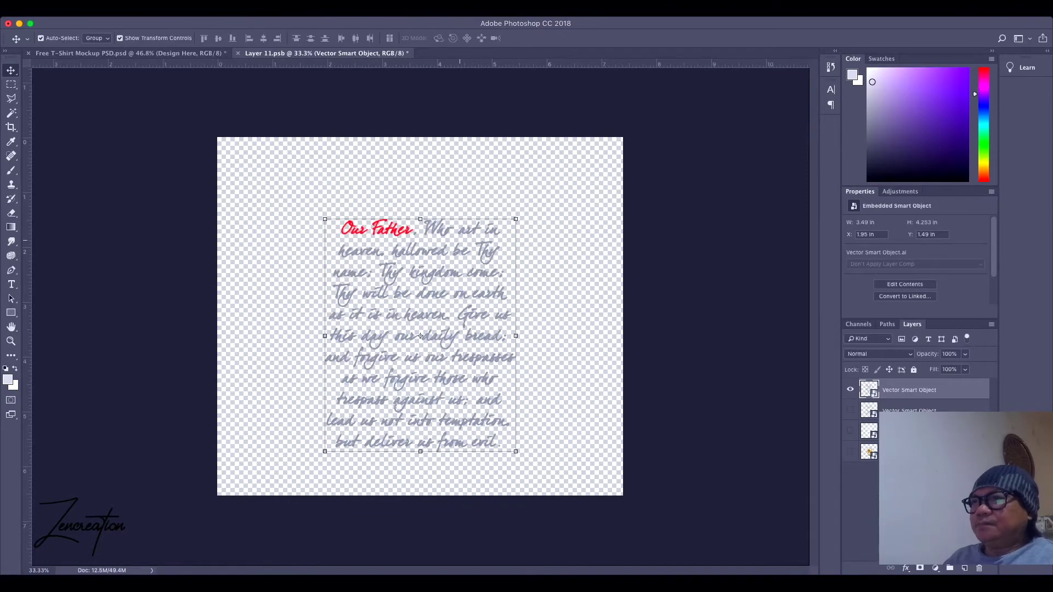
key("super+v")
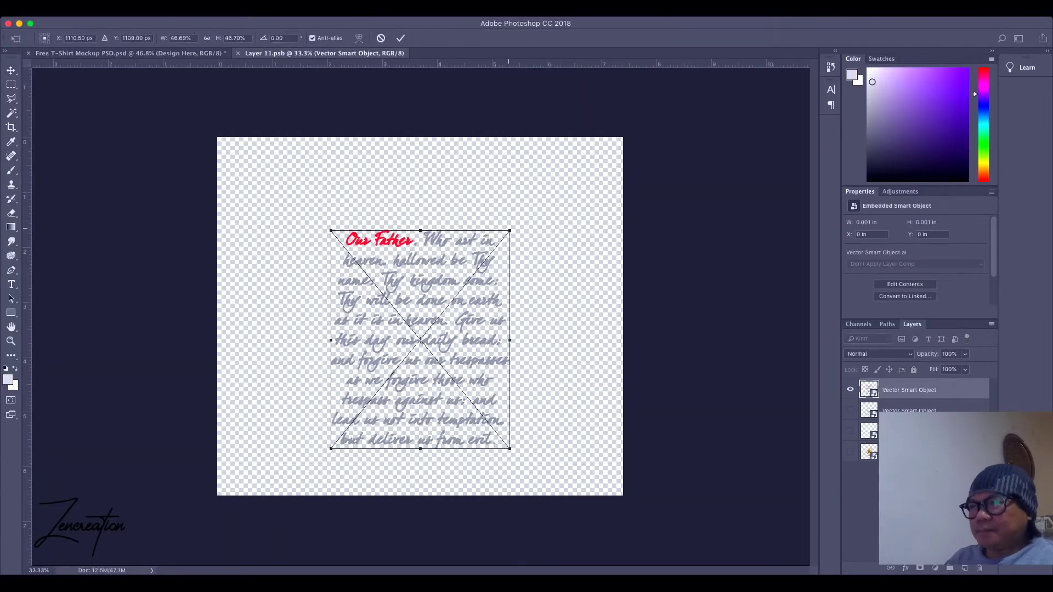
key("Return")
key("ctrl+Tab")
key("ctrl+Tab")
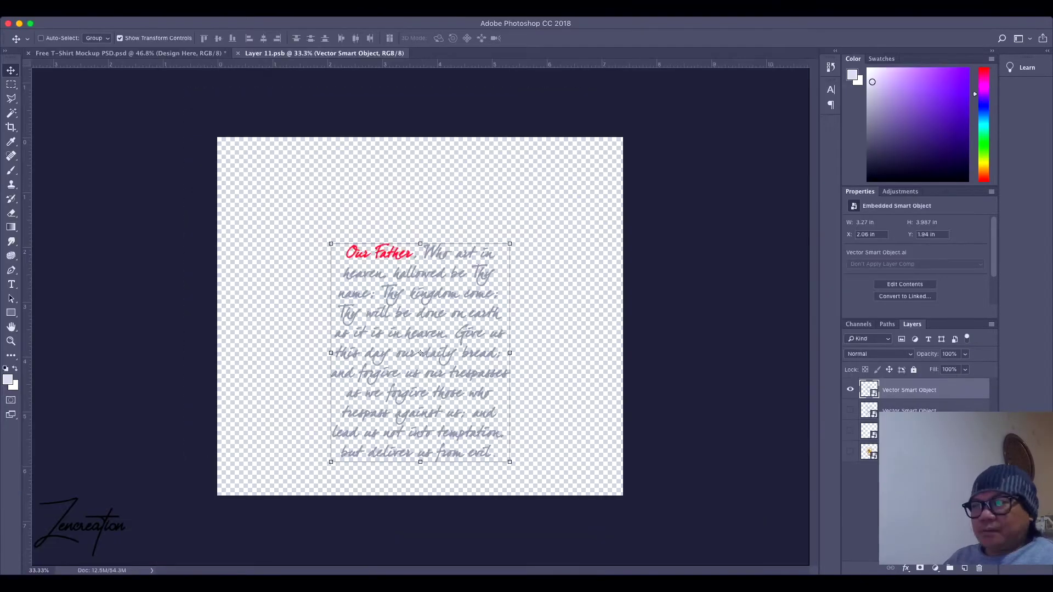
key("ctrl+Tab")
key("ctrl+Tab")
left_click_drag(420, 353, 420, 344)
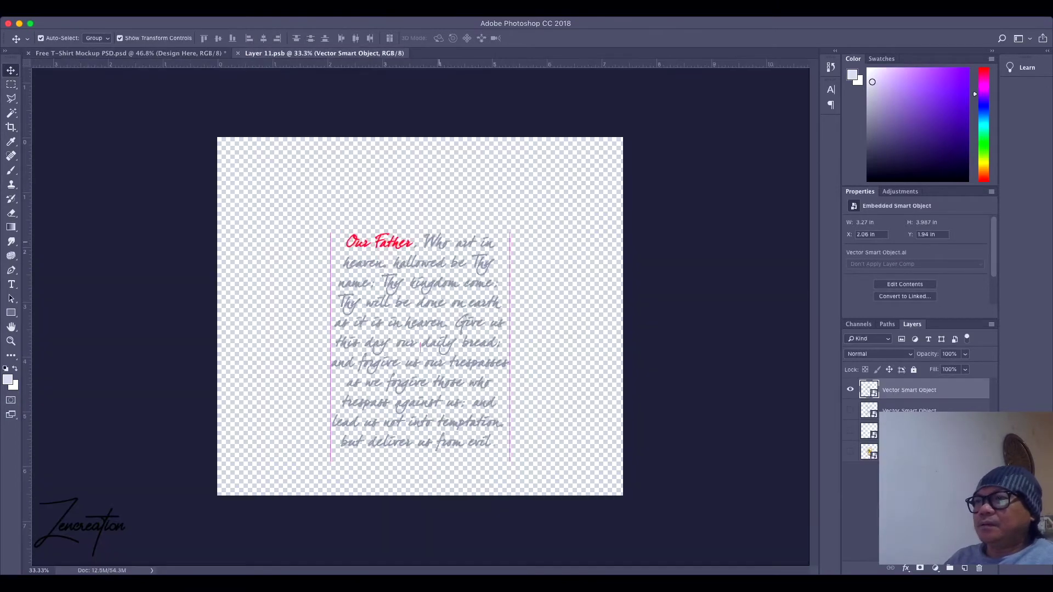
- Save the repositioned prayer artwork to update the T-shirt mockup, and inspect the printed text on the shirt up close
key("ctrl+s")
key("ctrl+Tab")
key("z")
key("ctrl+0")
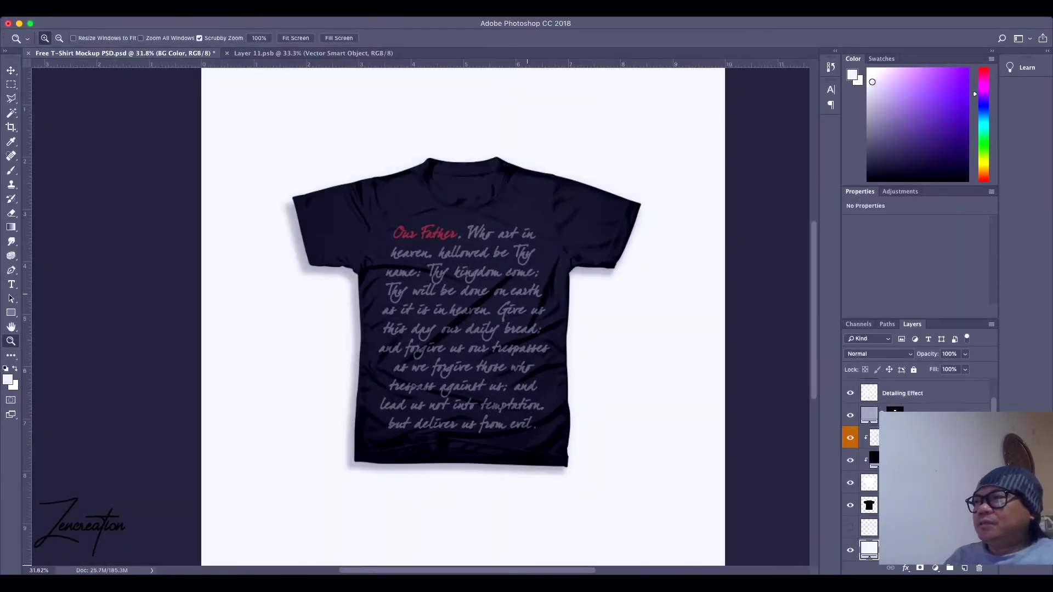
key("Tab")
scroll(488, 275, "up", 3)
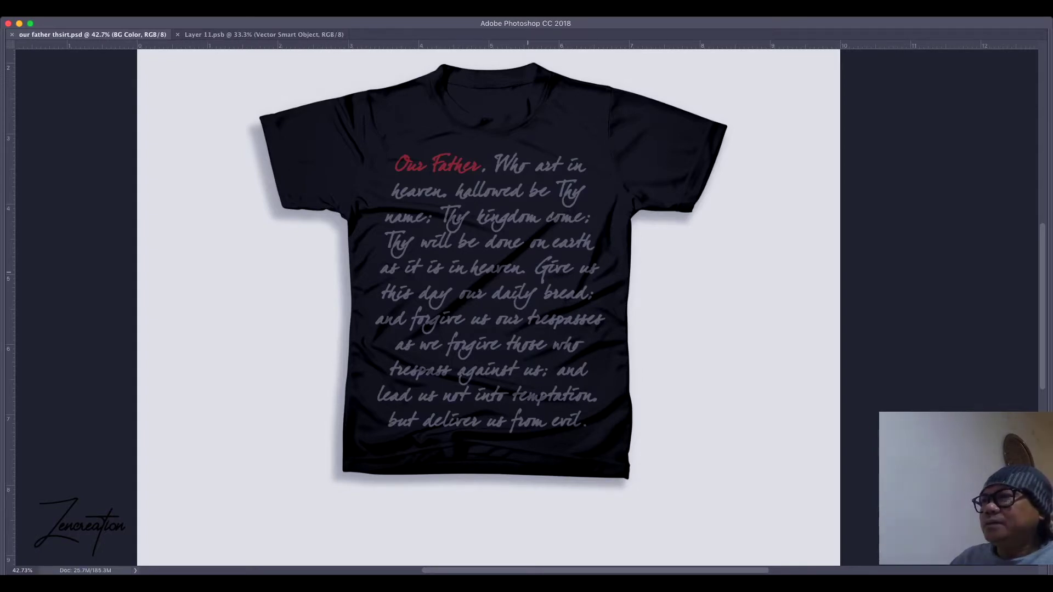
scroll(488, 307, "down", 5)
scroll(488, 307, "up", 6)
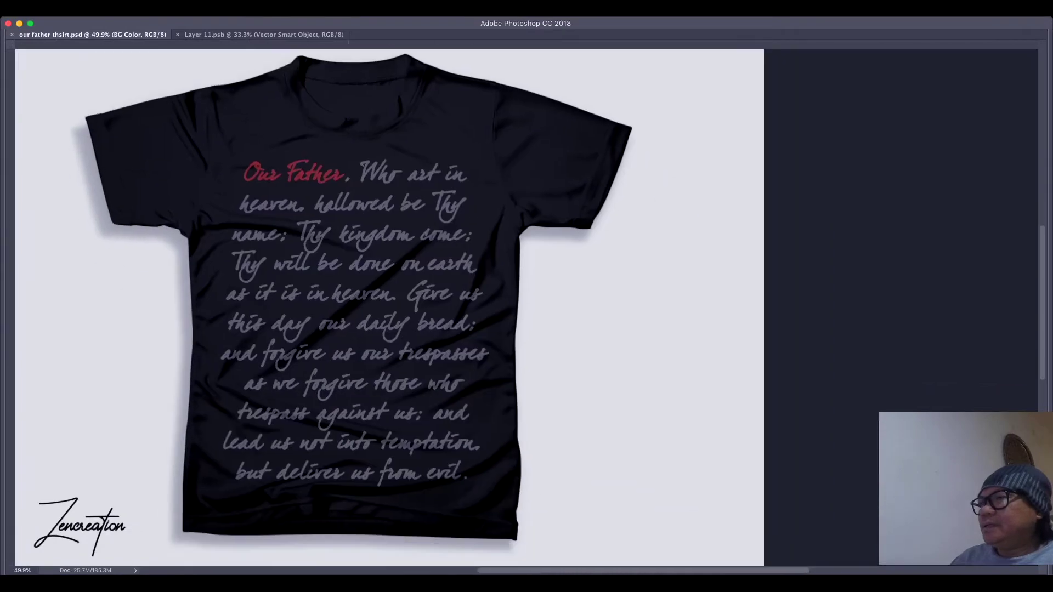
scroll(416, 269, "left", 3)
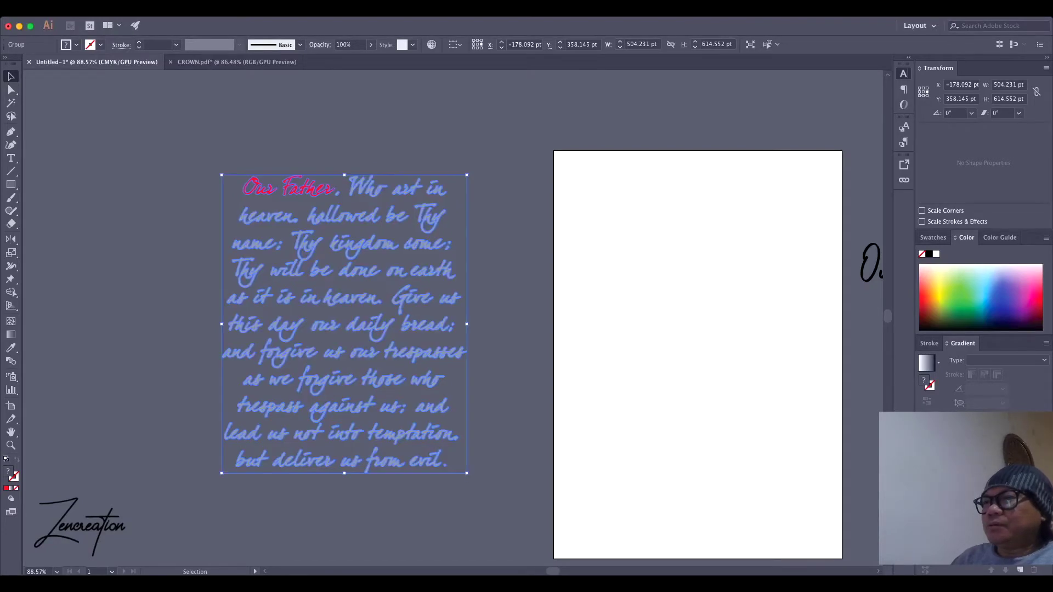
- Switch to Illustrator, bring up the CROWN.pdf document and examine the crown of thorns artwork
key("super+minus")
key("super+shift+a")
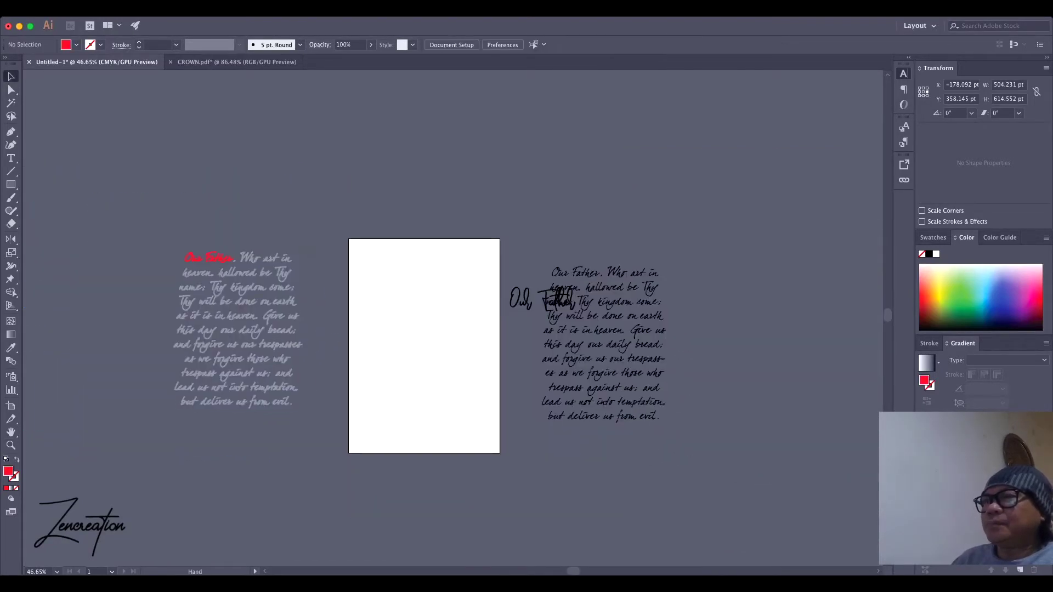
scroll(439, 345, "right", 3)
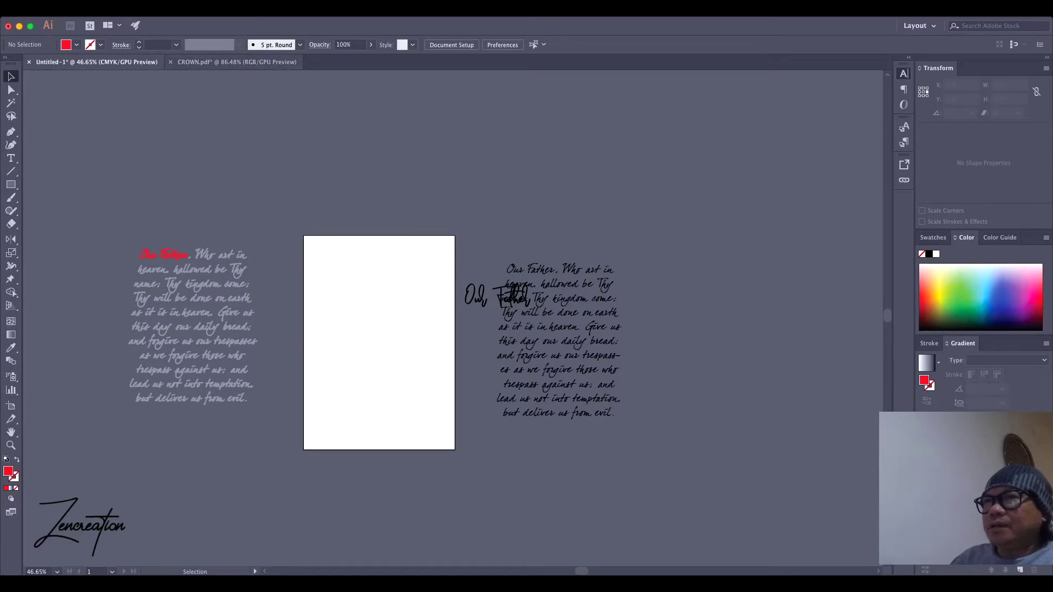
left_click(235, 62)
scroll(562, 284, "up", 5)
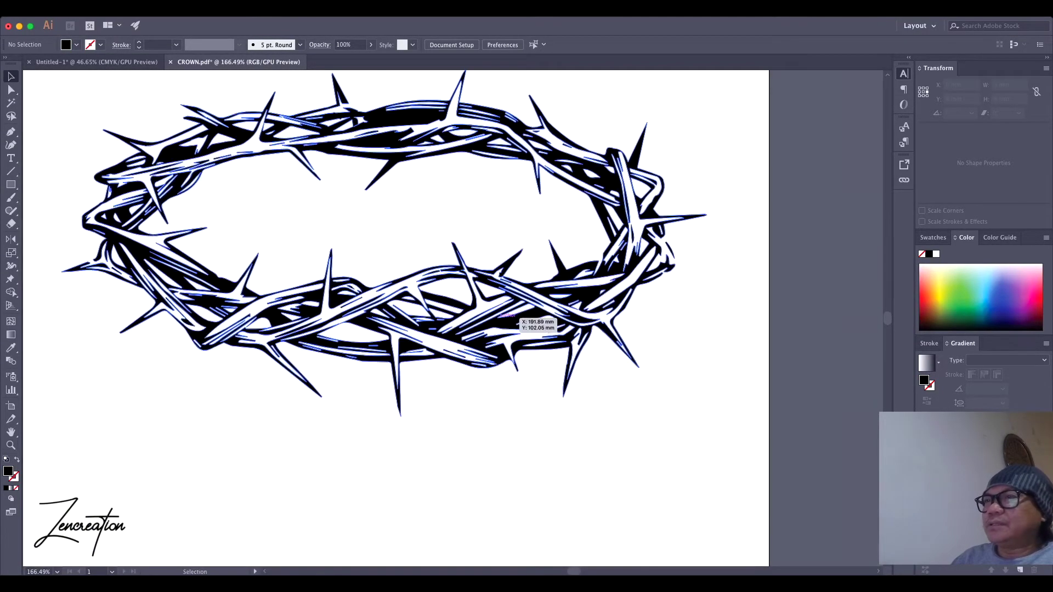
key("super+0")
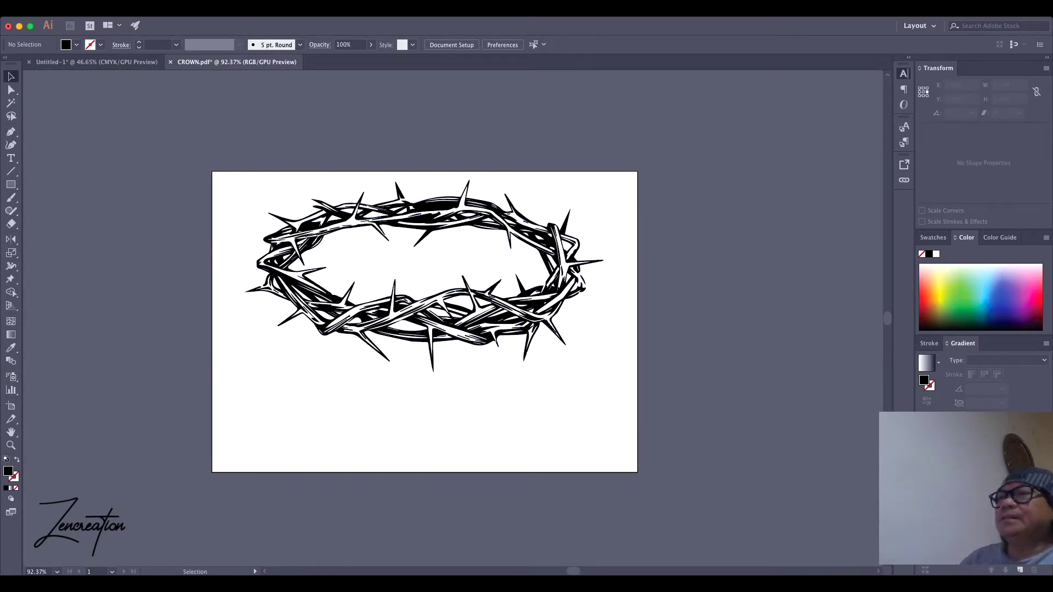
scroll(472, 334, "up", 1)
scroll(498, 344, "down", 2)
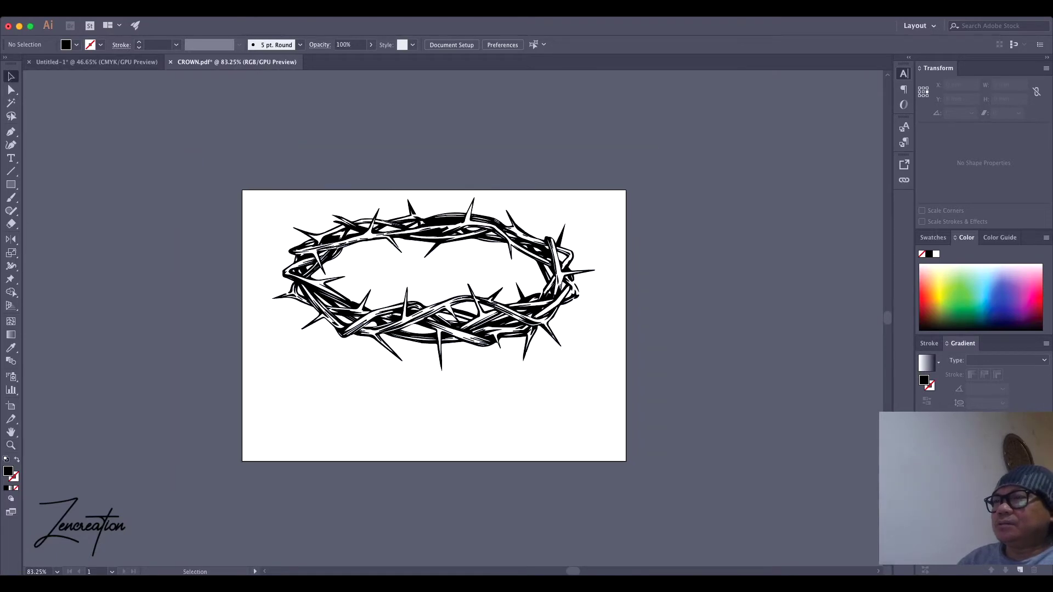
scroll(426, 305, "down", 2)
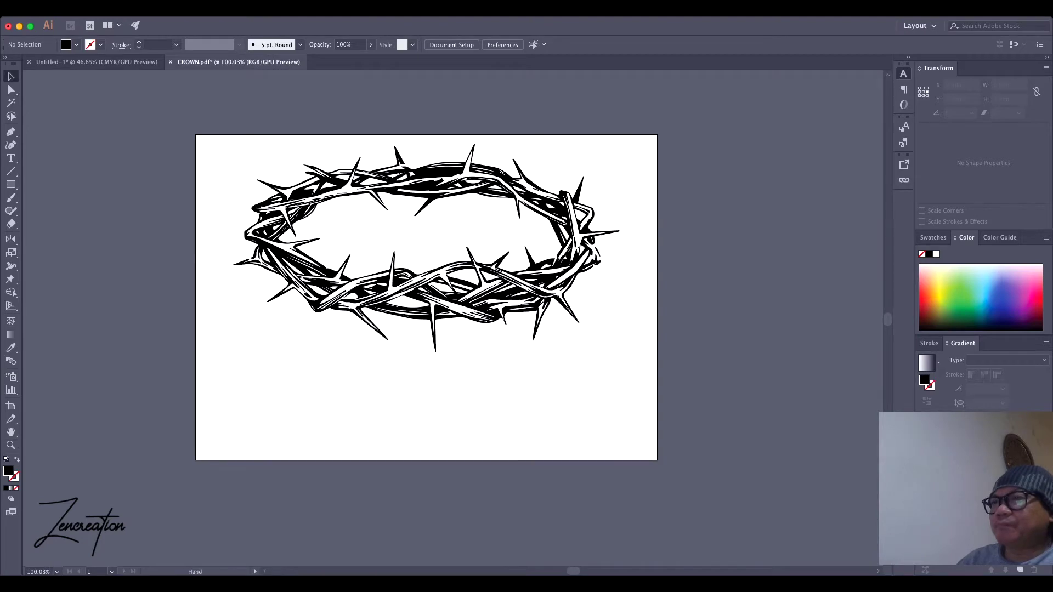
scroll(467, 265, "up", 1)
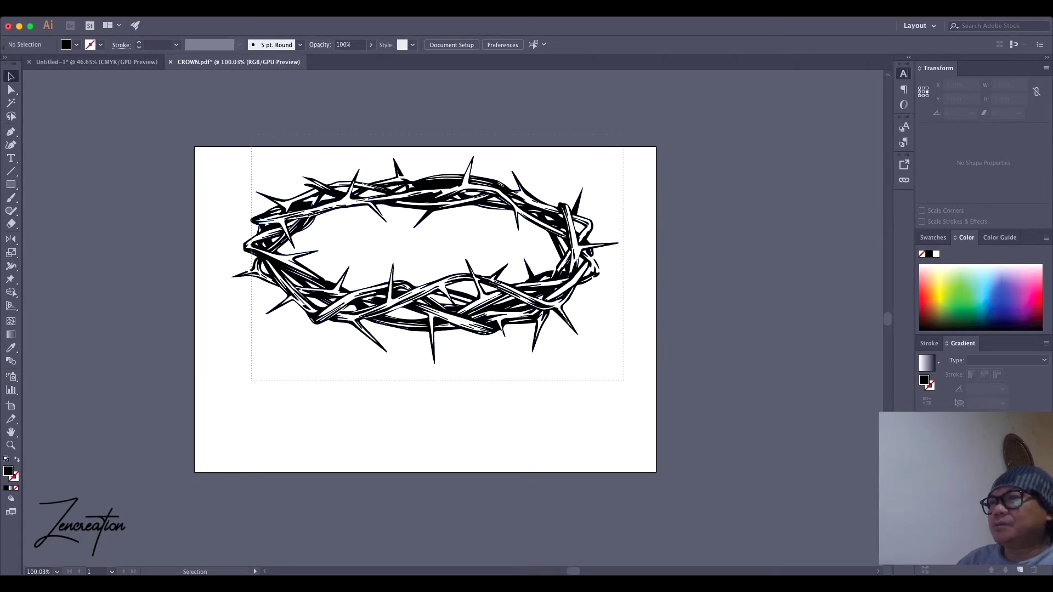
- Move the crown of thorns off the white artboard onto the empty canvas beside it
left_click(564, 280)
scroll(565, 280, "down", 3)
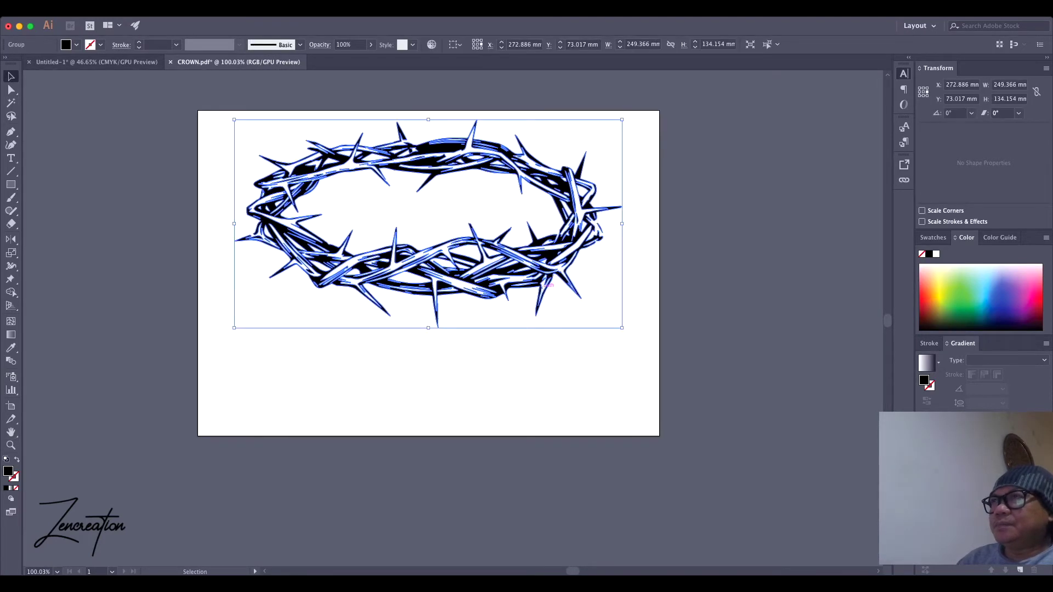
left_click(549, 299)
scroll(483, 231, "up", 7)
scroll(218, 276, "down", 8)
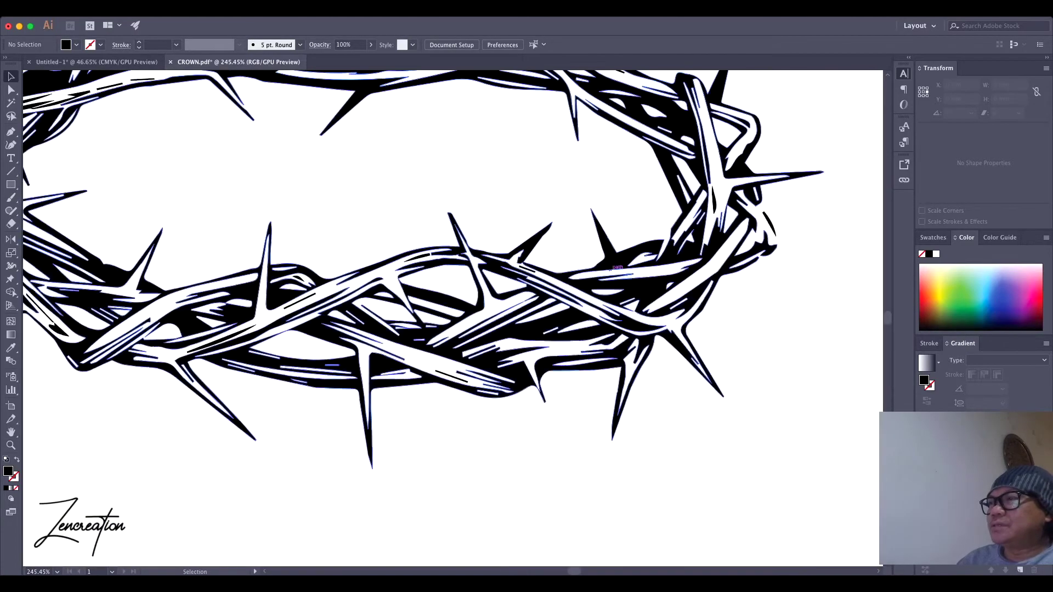
left_click_drag(373, 274, 677, 293)
scroll(676, 294, "right", 5)
left_click_drag(321, 278, 551, 292)
scroll(494, 307, "up", 2)
scroll(370, 257, "down", 1)
key("ctrl+shift+a")
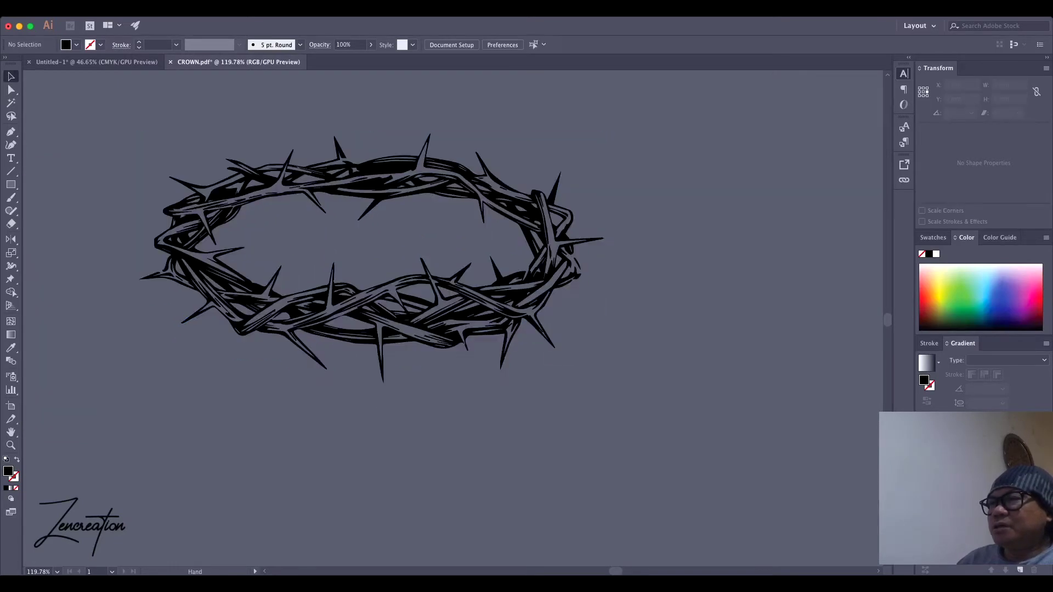
- Fill the crown of thorns with white
left_click_drag(449, 316, 483, 291)
left_click(550, 266)
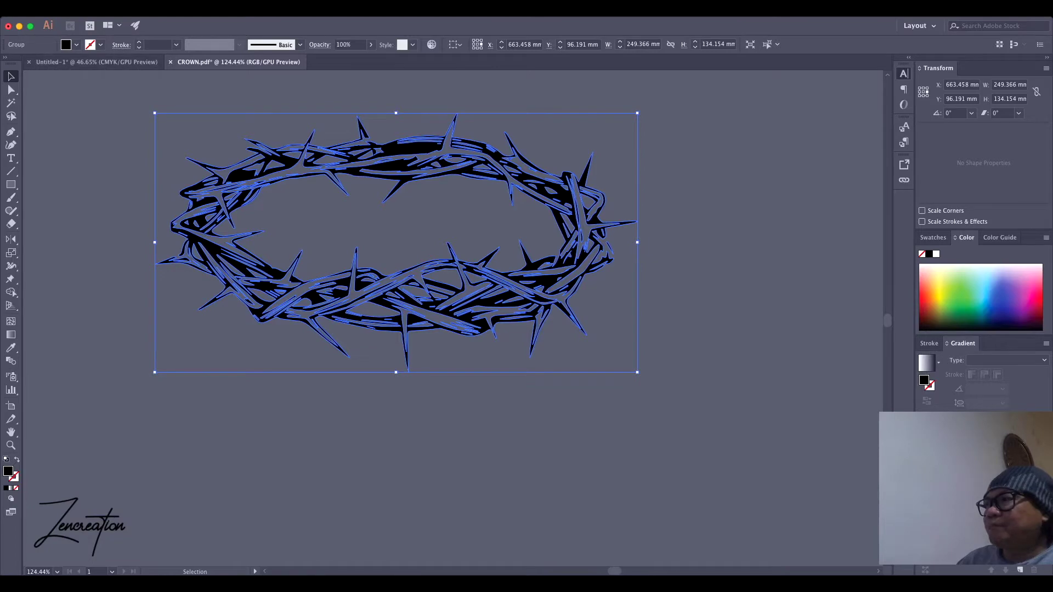
left_click(936, 254)
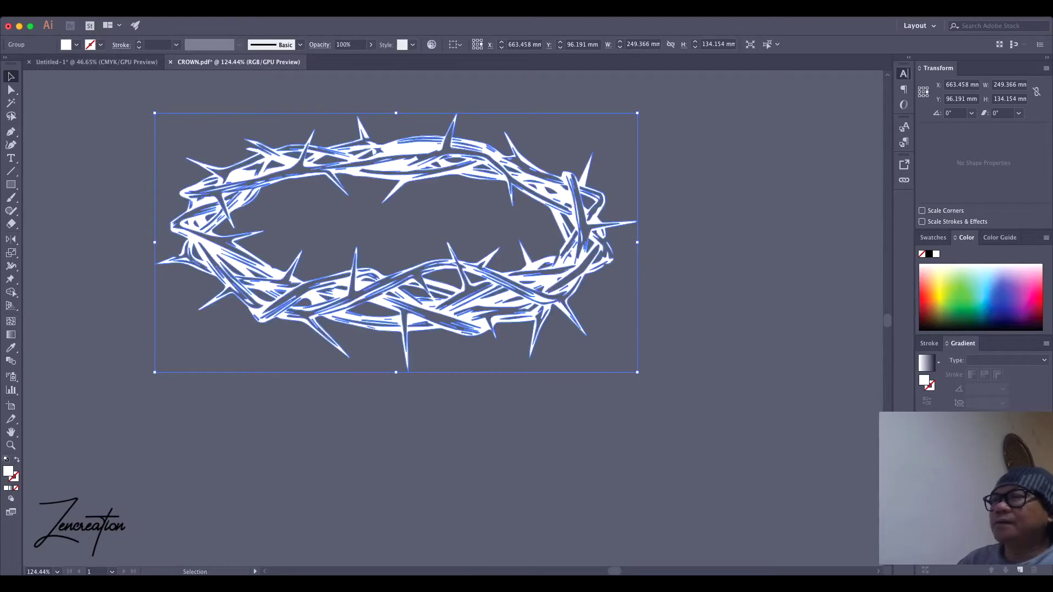
key("shift+super+a")
- Fill the crown of thorns with grey and select the whole crown group again
key("super+a")
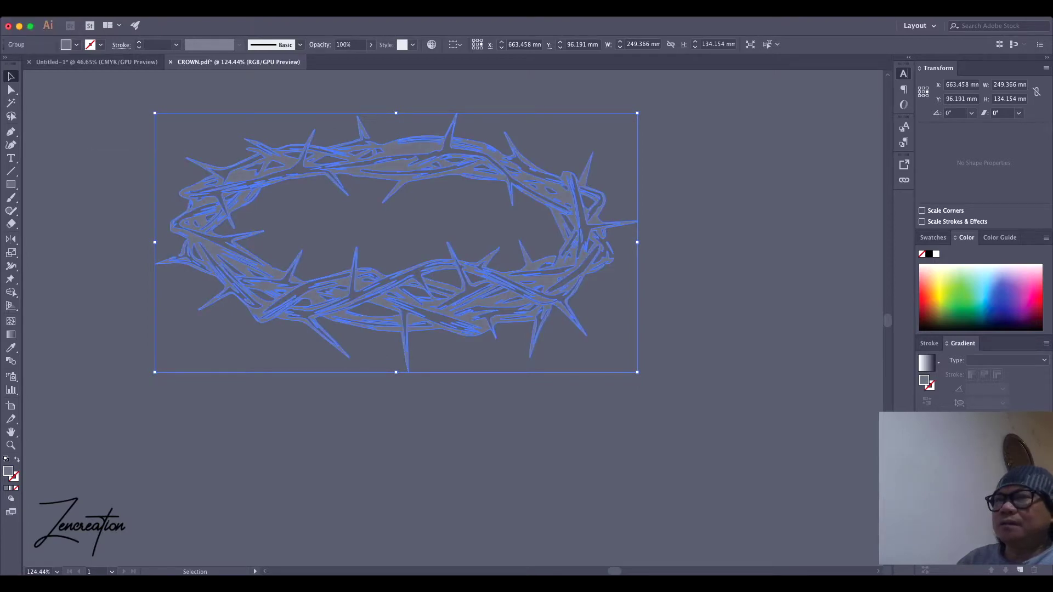
scroll(352, 150, "down", 3)
key("shift+super+a")
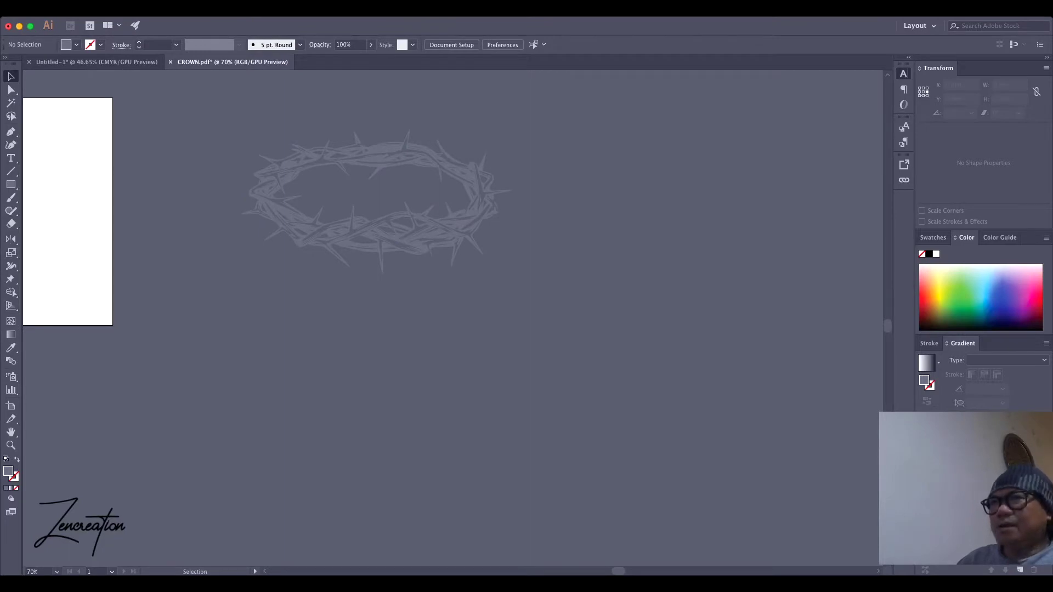
key("super+a")
key("shift+super+a")
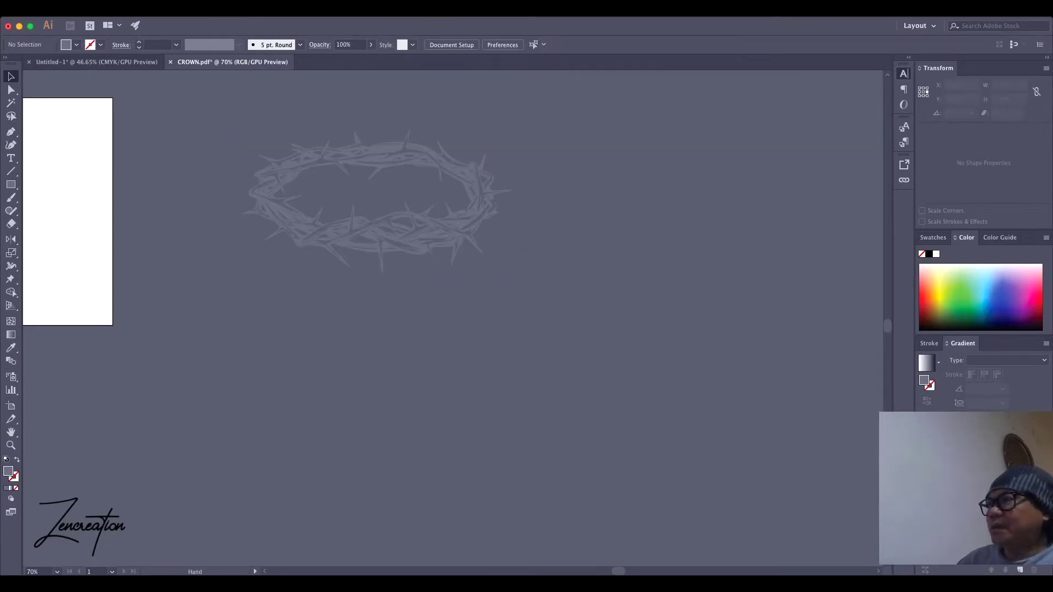
scroll(439, 318, "up", 1)
left_click(495, 217)
scroll(494, 218, "left", 5)
scroll(494, 217, "up", 2)
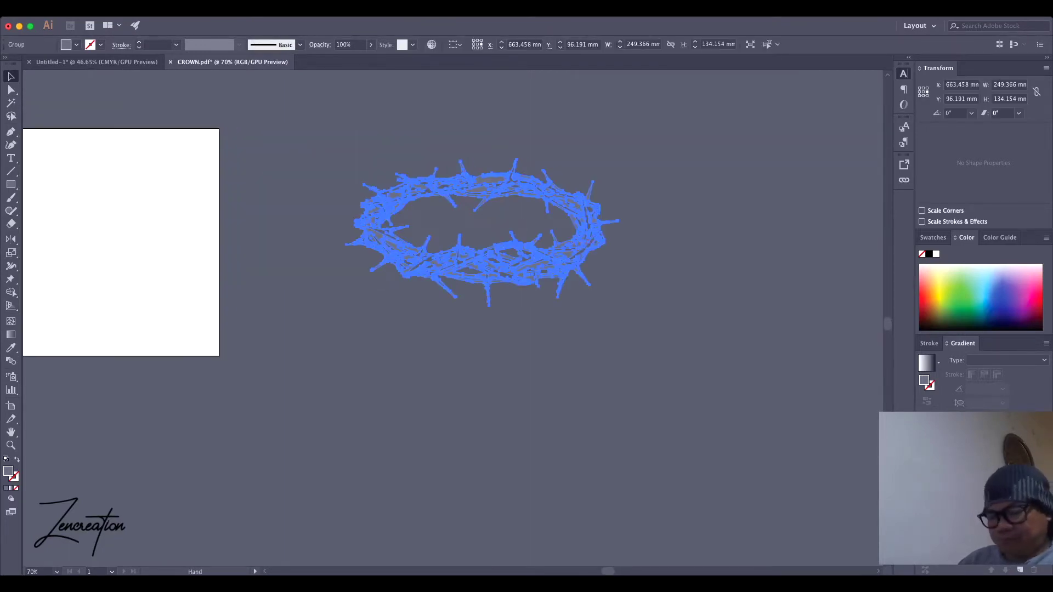
- Select the whole crown of thorns artwork and switch to the T-shirt mockup in Photoshop
key("m")
key("v")
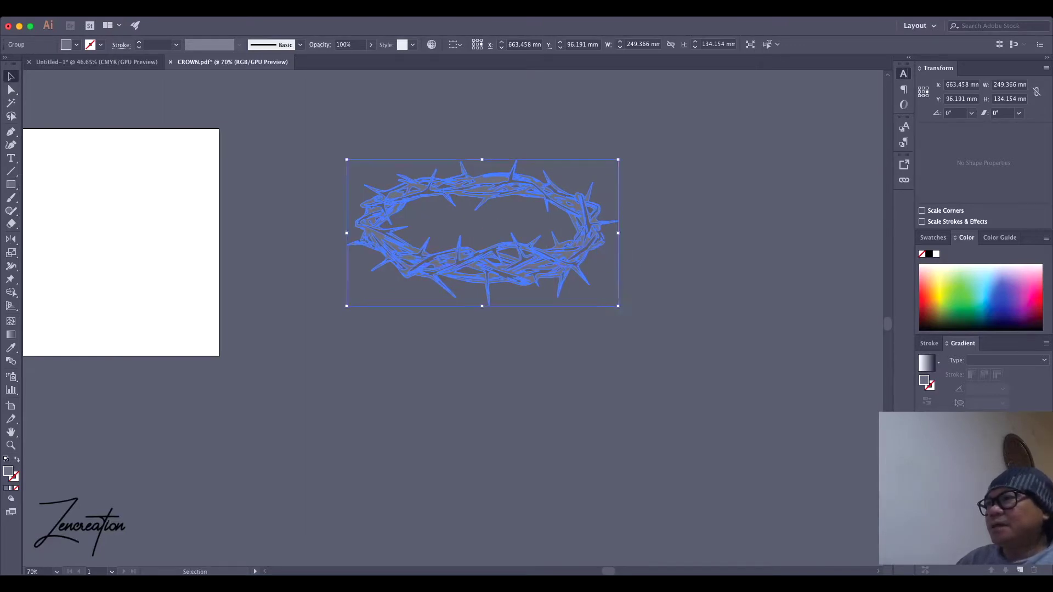
key("shift+super+a")
left_click(564, 250)
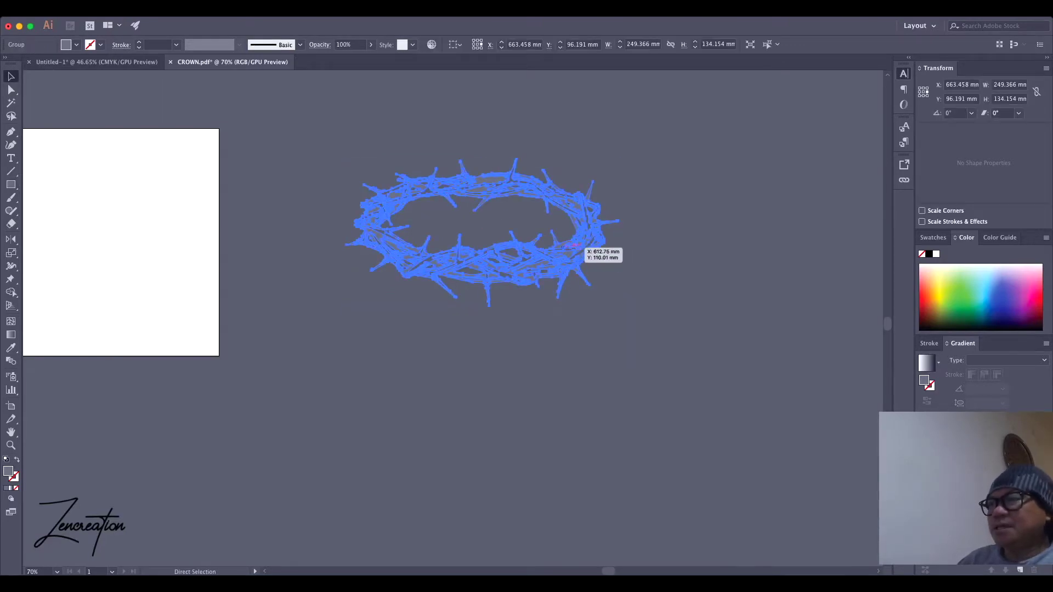
key("a")
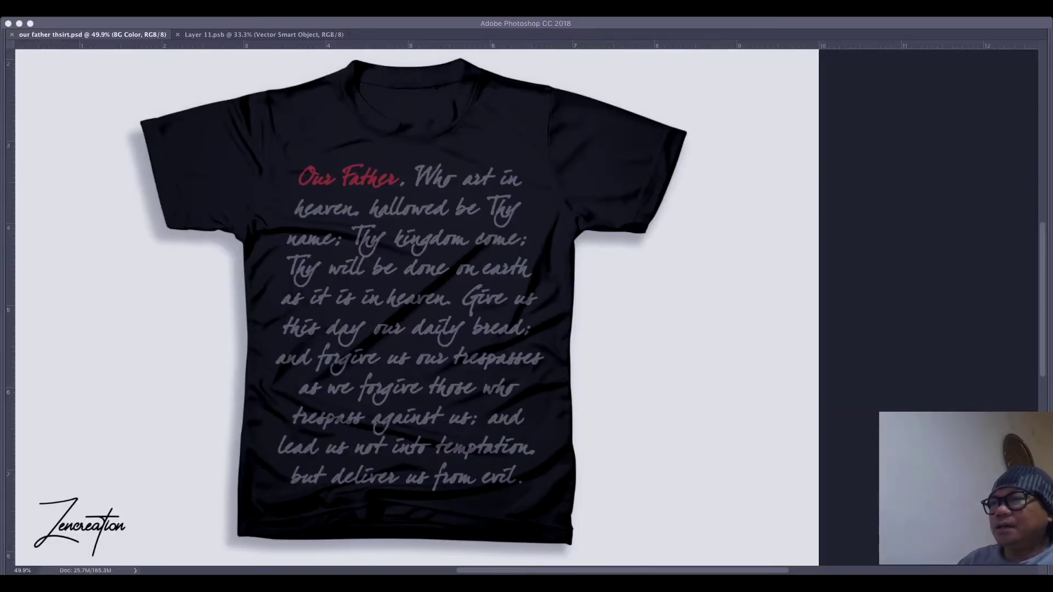
key("Tab")
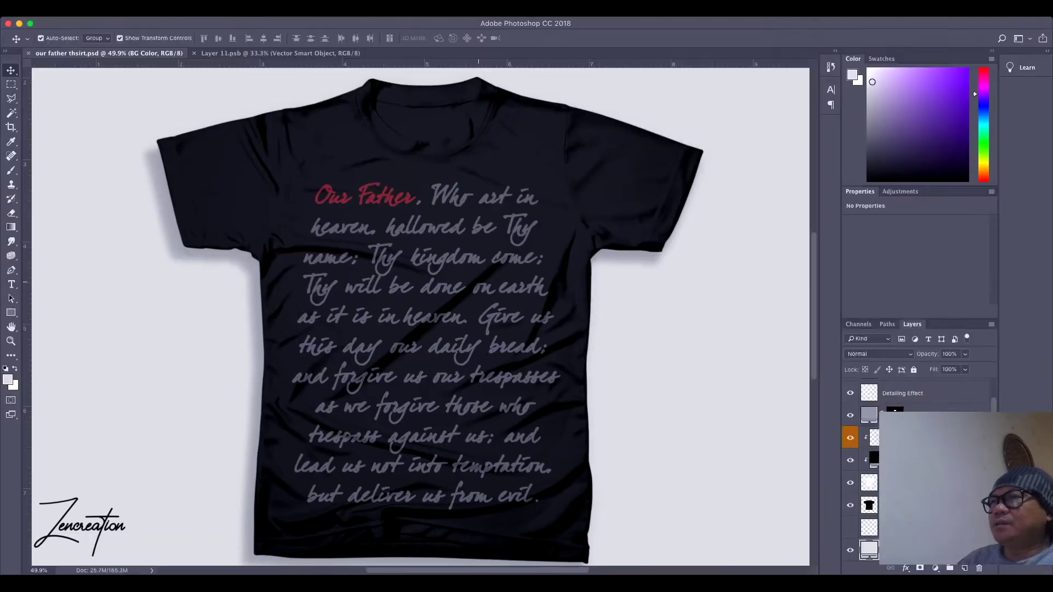
scroll(420, 317, "down", 3)
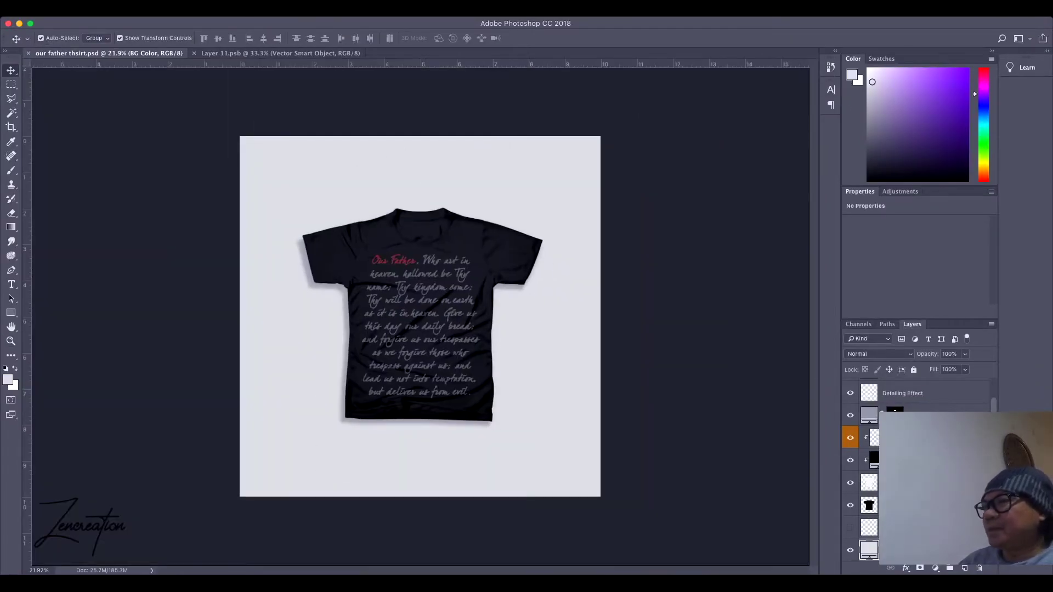
- Open the contents of the Design Here smart object and hide its prayer text layer
left_click(873, 460)
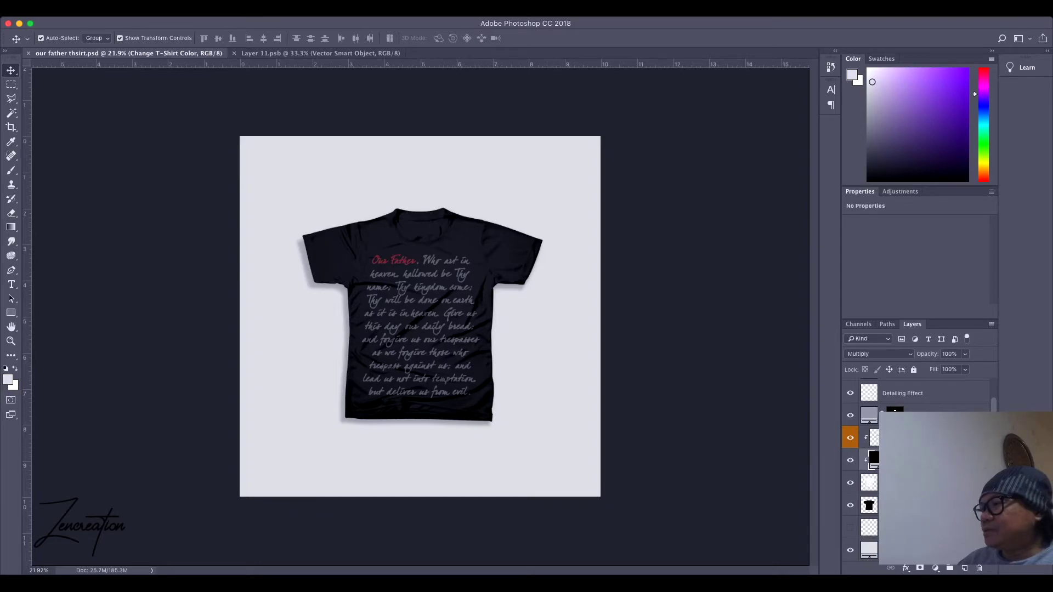
left_click(873, 437)
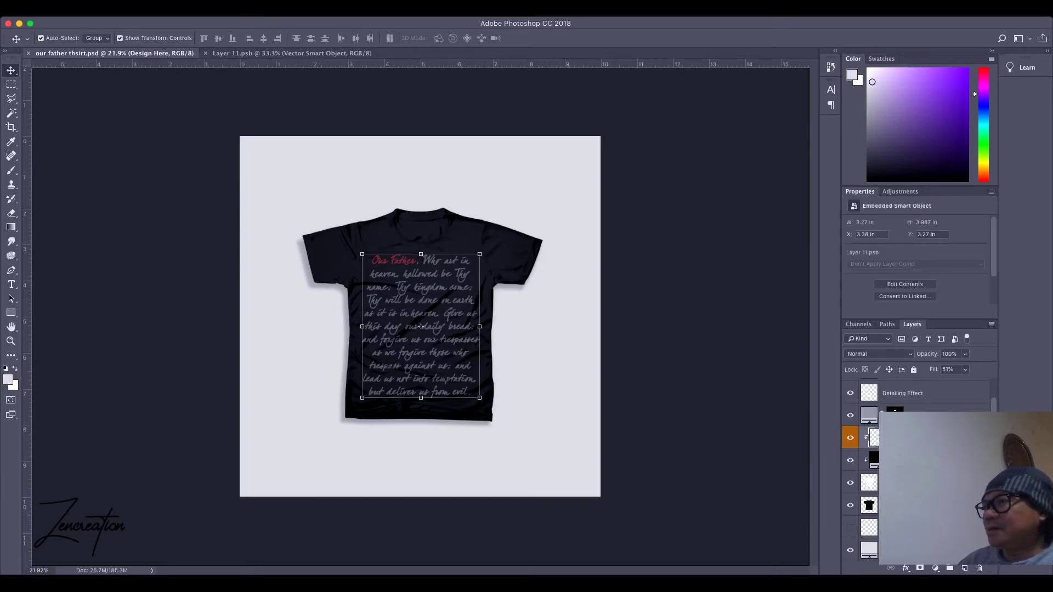
double_click(873, 437)
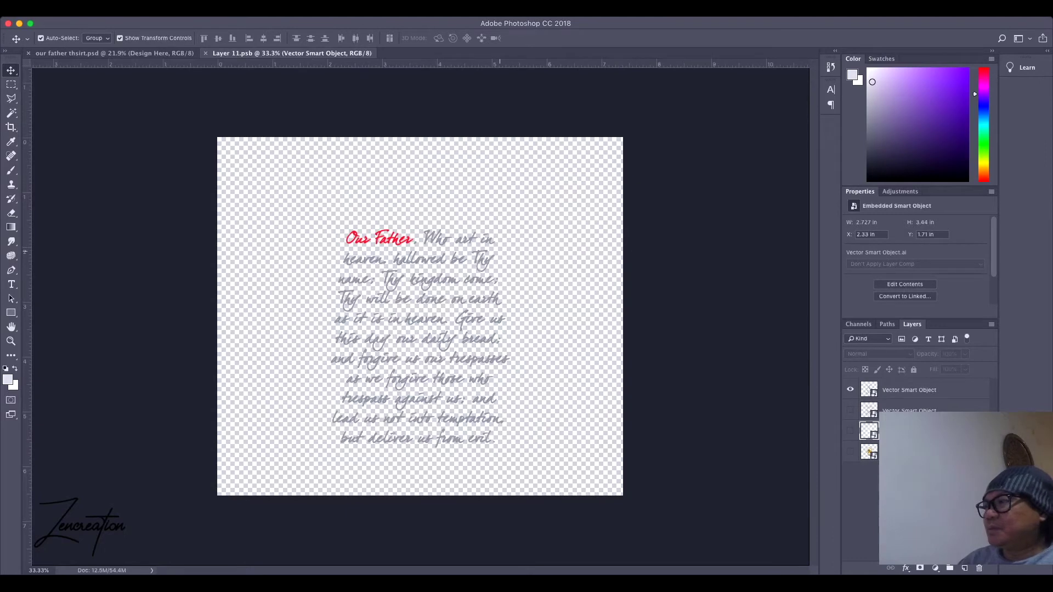
key("super+comma")
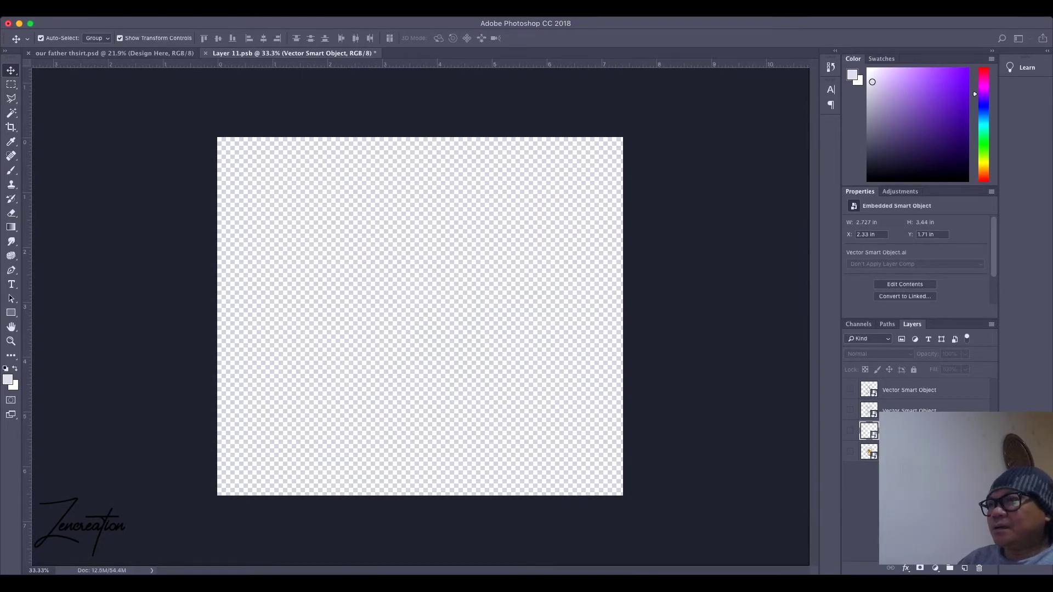
- Return to the T-shirt mockup and save it under the new name crown.psd
key("ctrl+Tab")
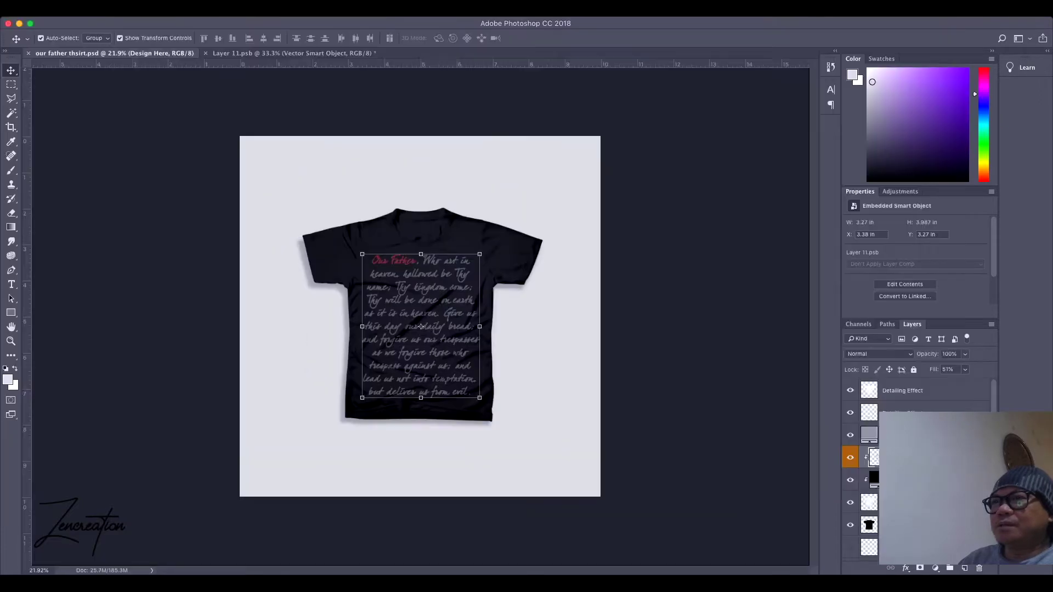
key("super")
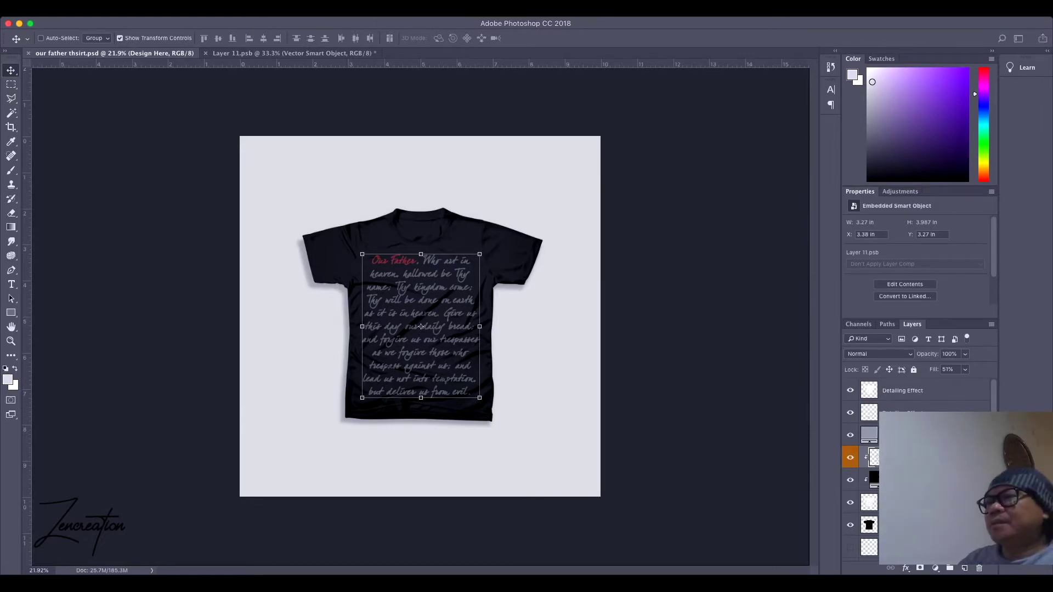
key("z")
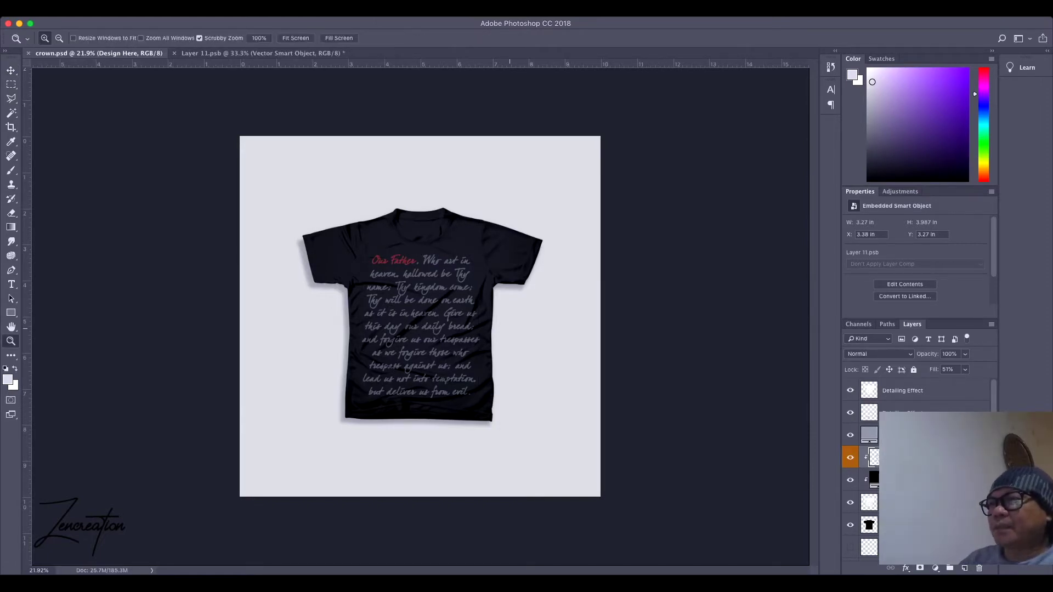
left_click_drag(416, 286, 416, 286)
scroll(416, 307, "down", 1)
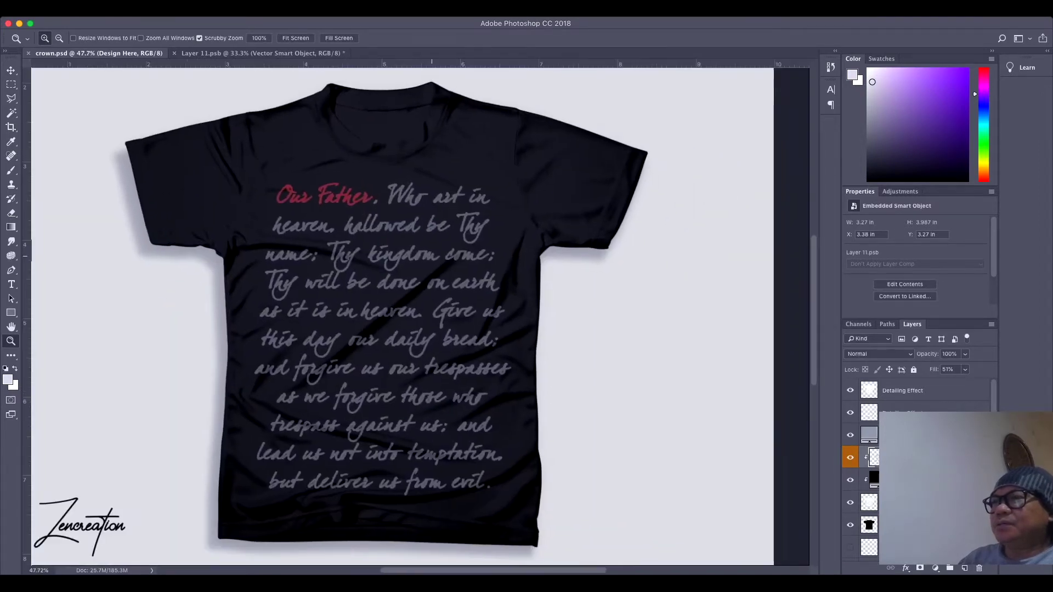
- Close the Layer 11.psb document without saving, and reopen the Design Here smart object contents from the crown.psd mockup
key("v")
left_click(386, 314)
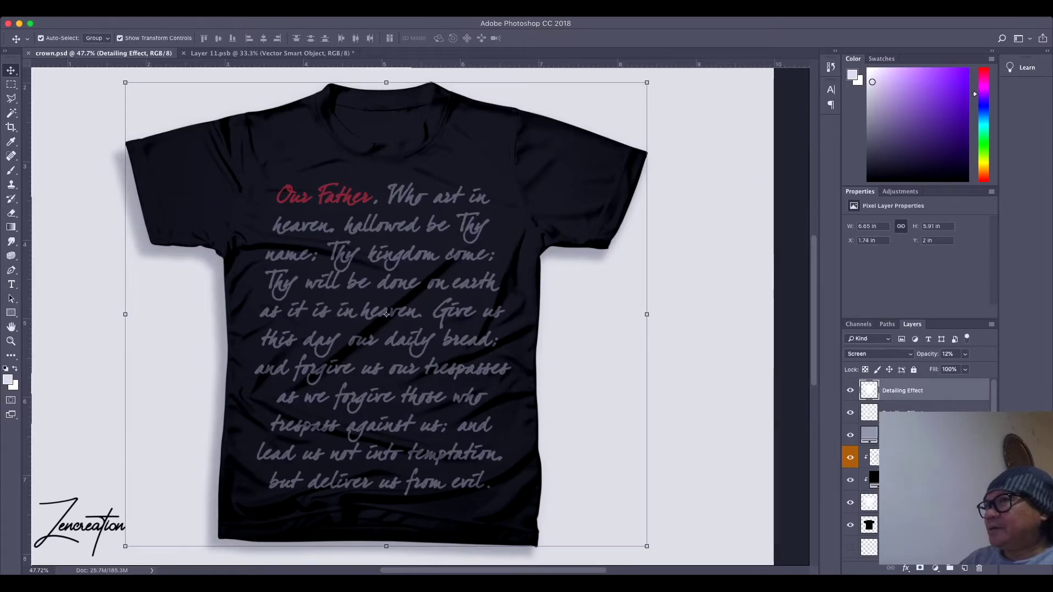
key("ctrl+Tab")
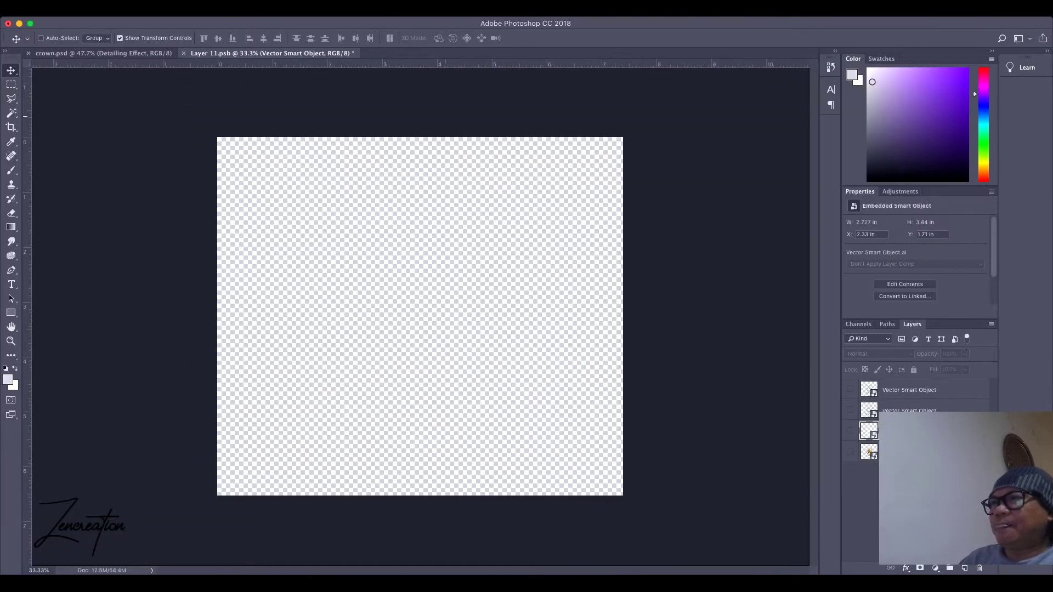
key("super+w")
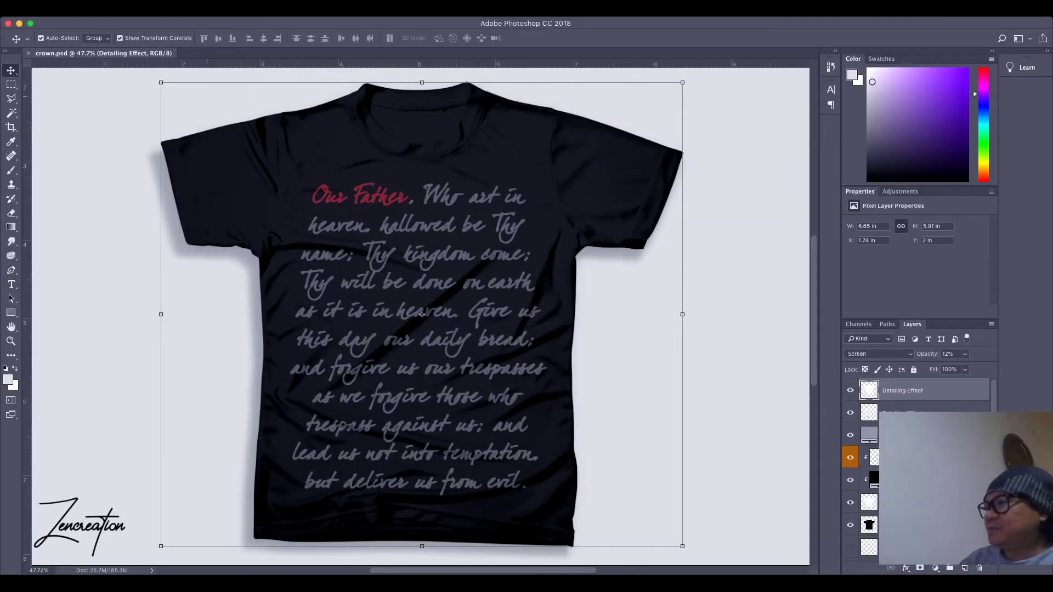
double_click(421, 314)
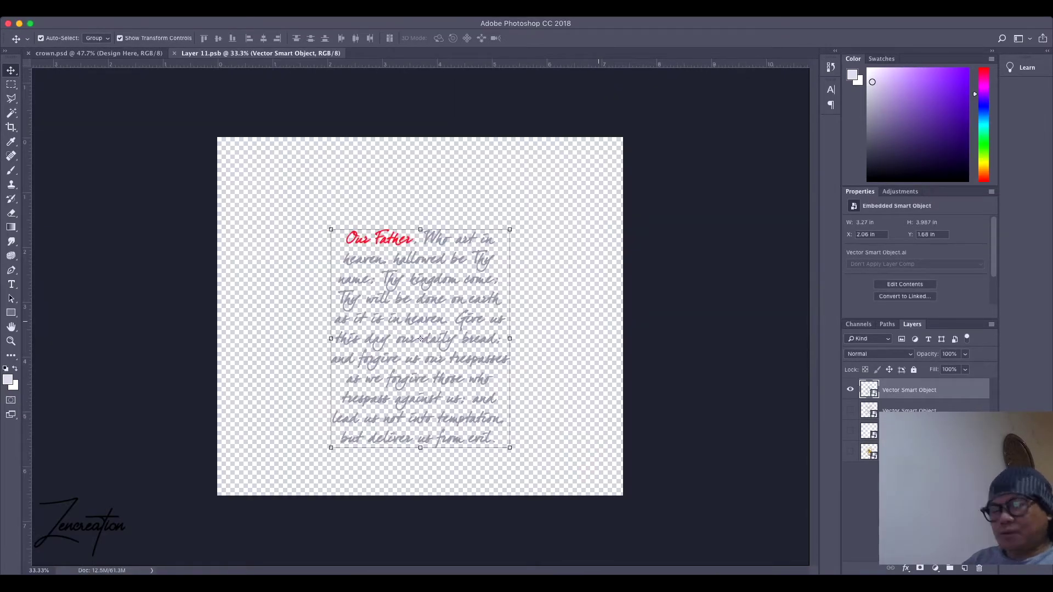
- Delete the visible prayer text layer from the smart object document
key("Delete")
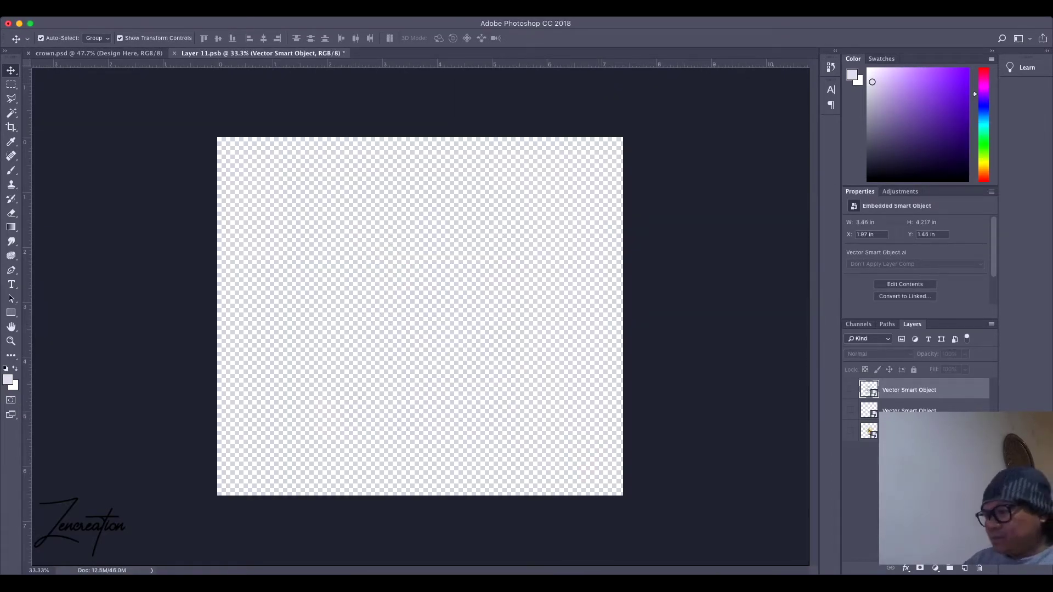
key("super+alt+a")
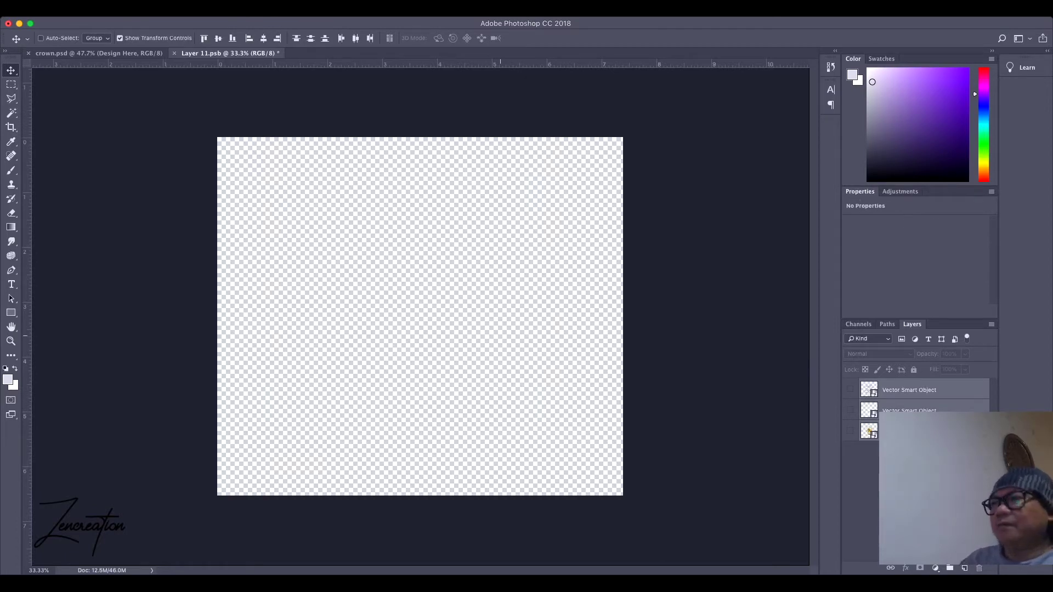
key("super")
- Paste the crown of thorns as a vector smart object scaled to about 61%, and save the smart object document
key("super+v")
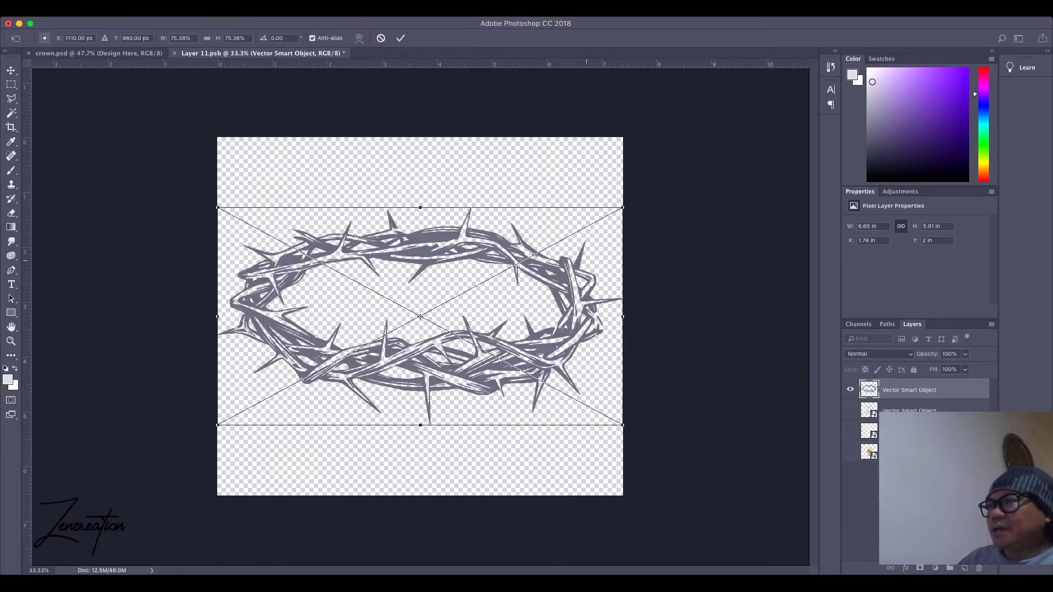
left_click_drag(623, 425, 584, 404)
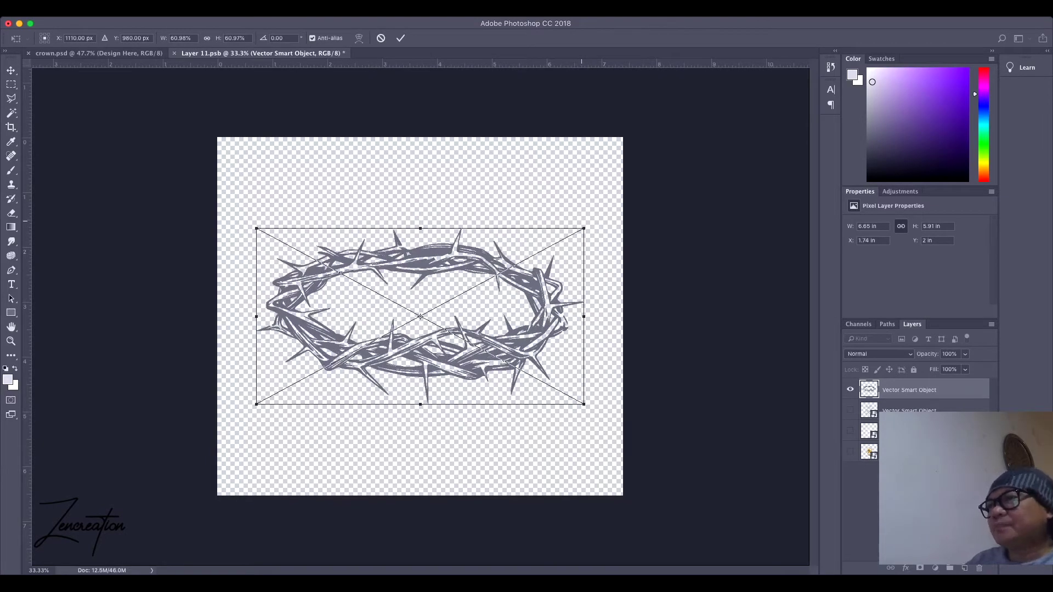
key("Escape")
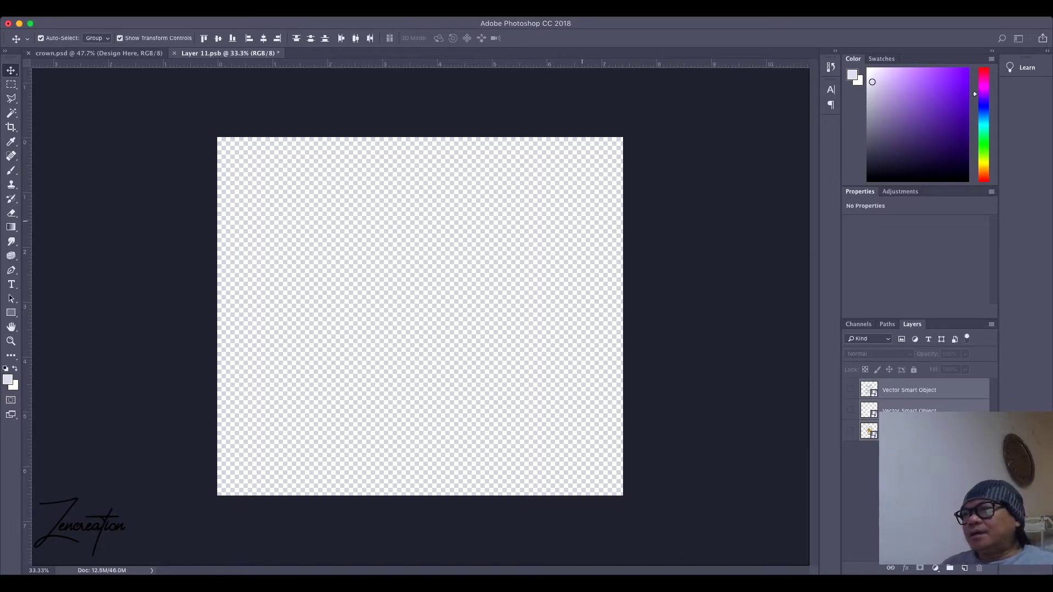
key("super+v")
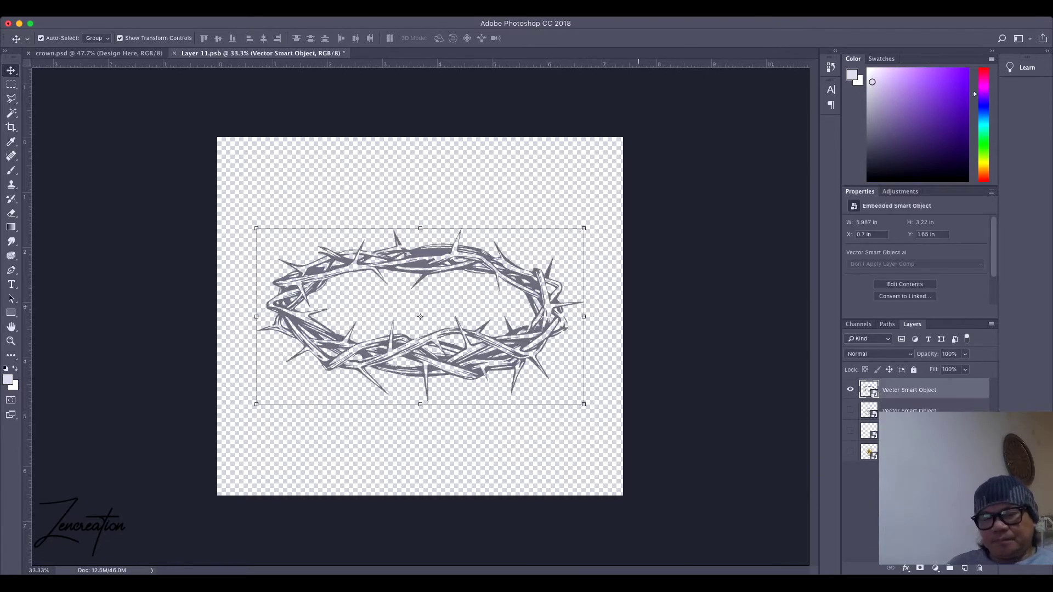
key("super+s")
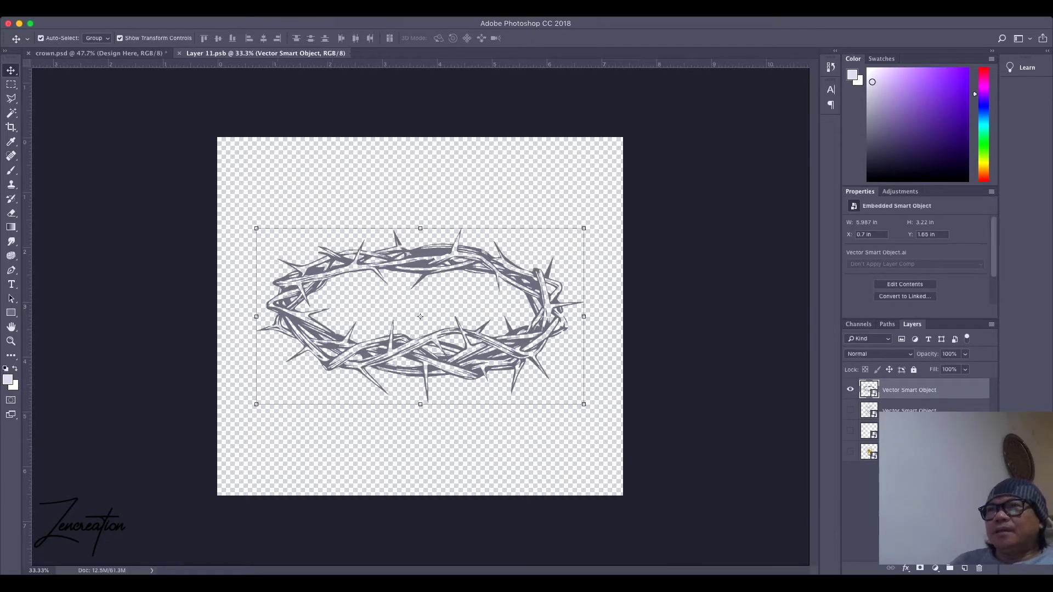
- Scale the crown of thorns down to 43.5% in the smart object document and update the T-shirt mockup with it
key("ctrl+Tab")
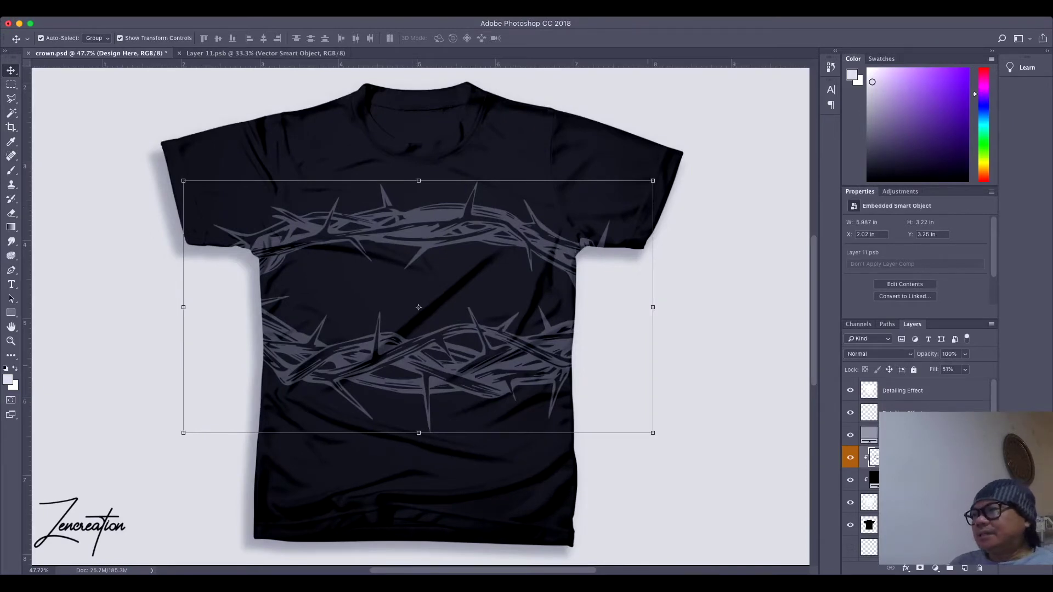
key("ctrl+Tab")
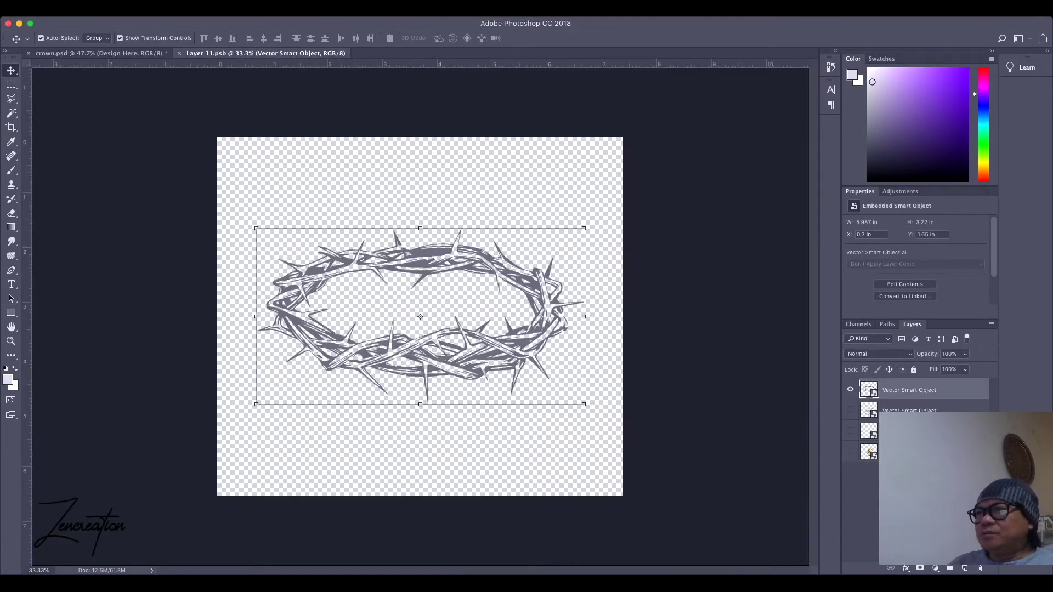
key("super+t")
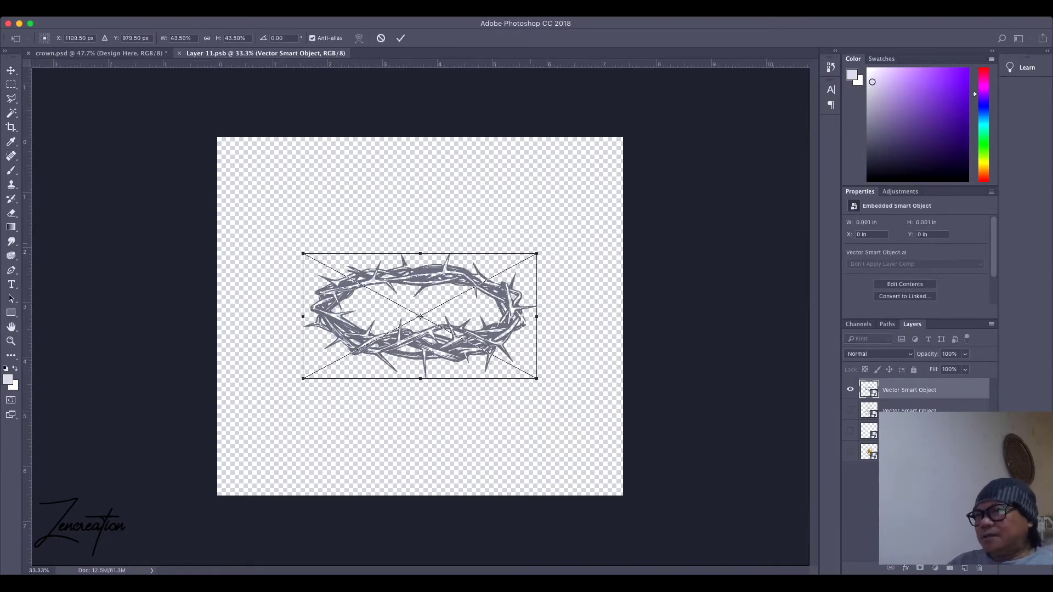
key("Return")
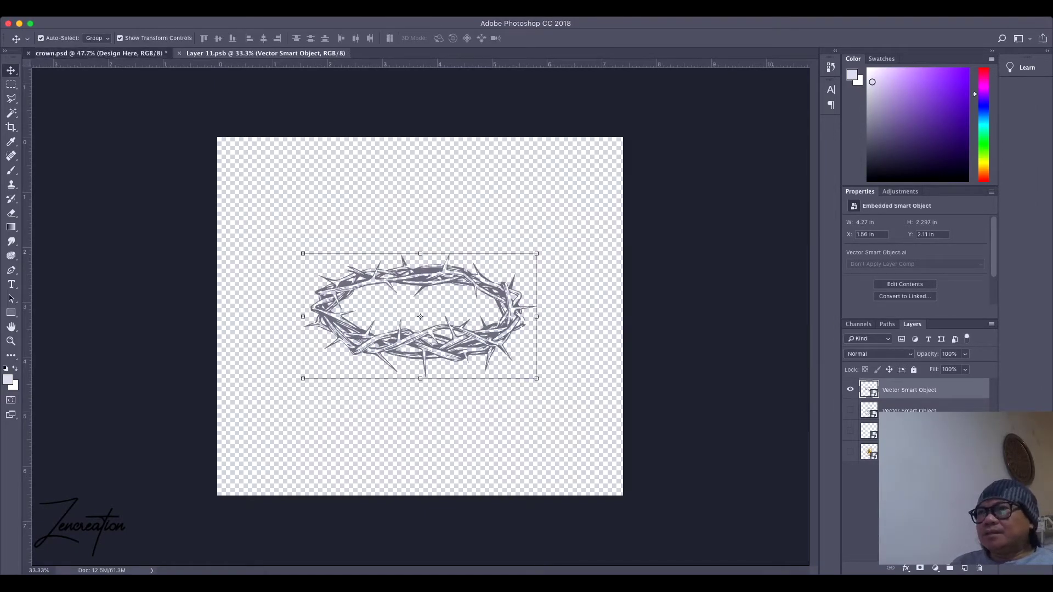
key("ctrl+Tab")
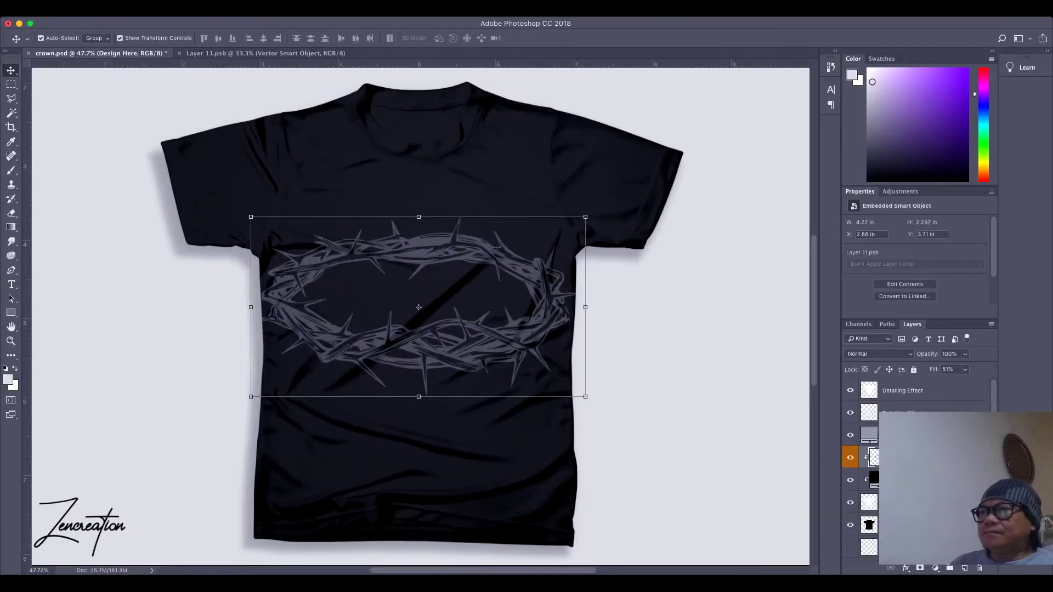
- Examine the size and placement of the crown of thorns on the T-shirt mockup
key("ctrl+t")
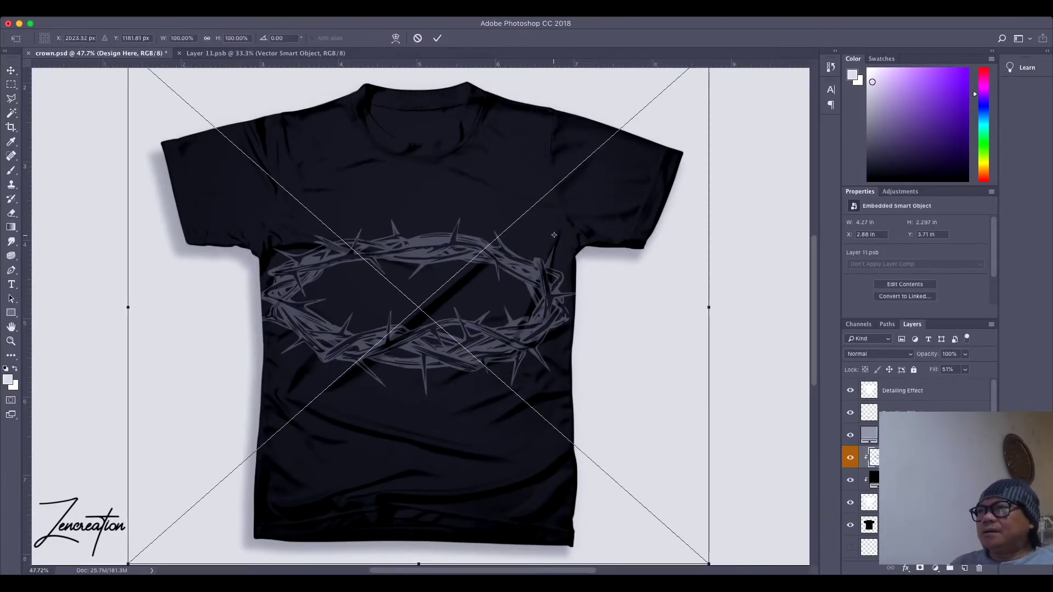
key("Return")
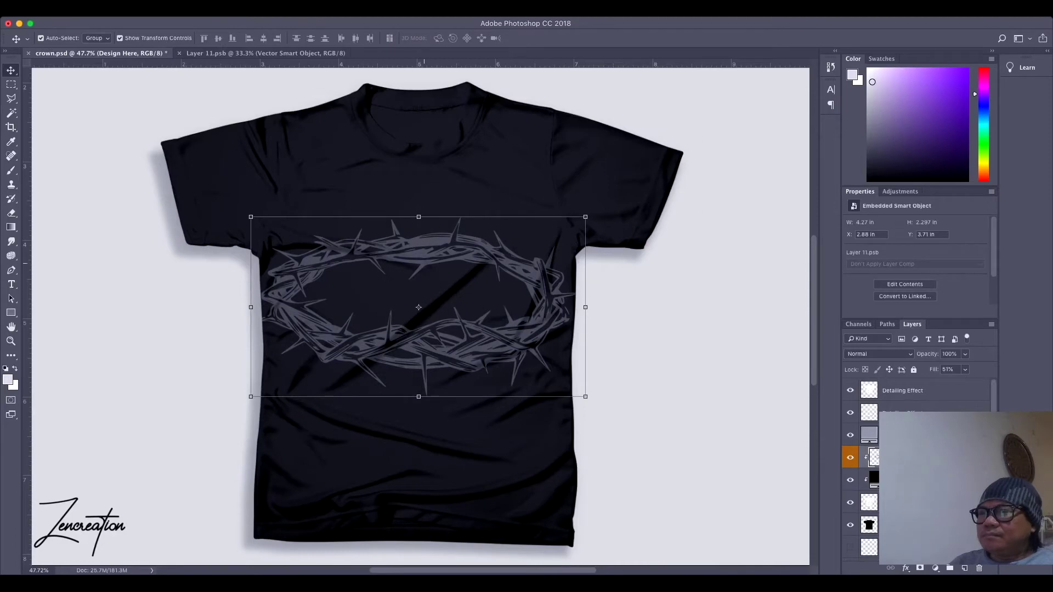
key("z")
left_click_drag(406, 244, 466, 244)
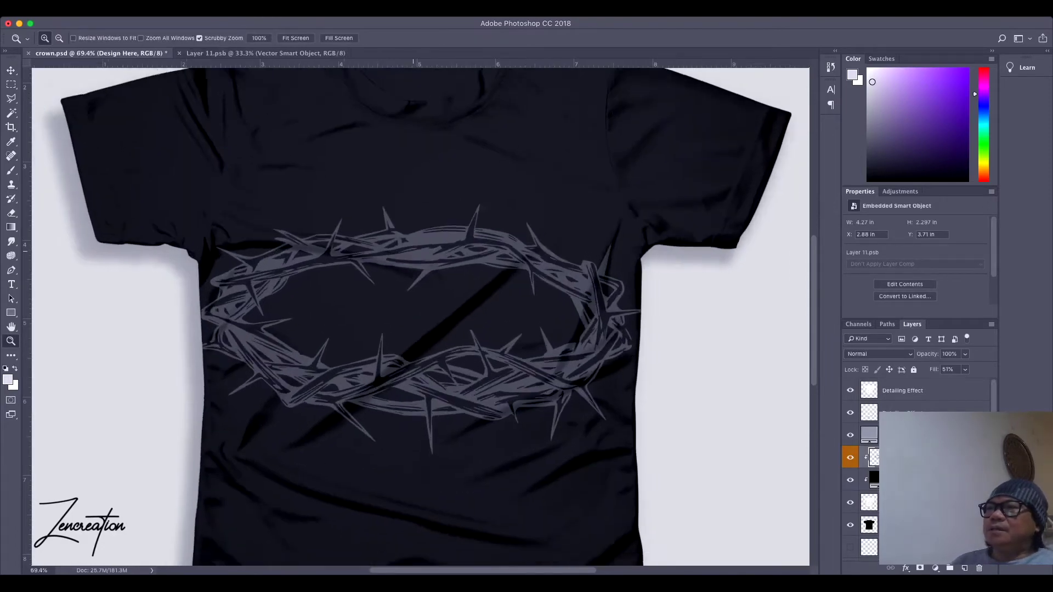
key("super+0")
key("v")
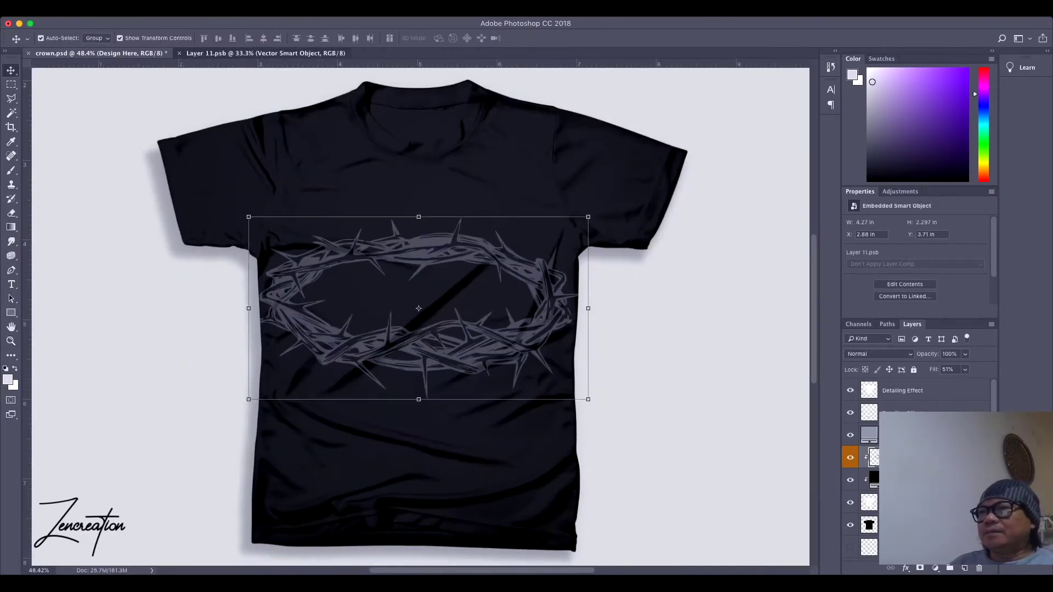
- Scale the crown of thorns down to about 35% in the smart object document and move it straight up to Y 821 px
key("ctrl+Tab")
left_click_drag(536, 379, 514, 367)
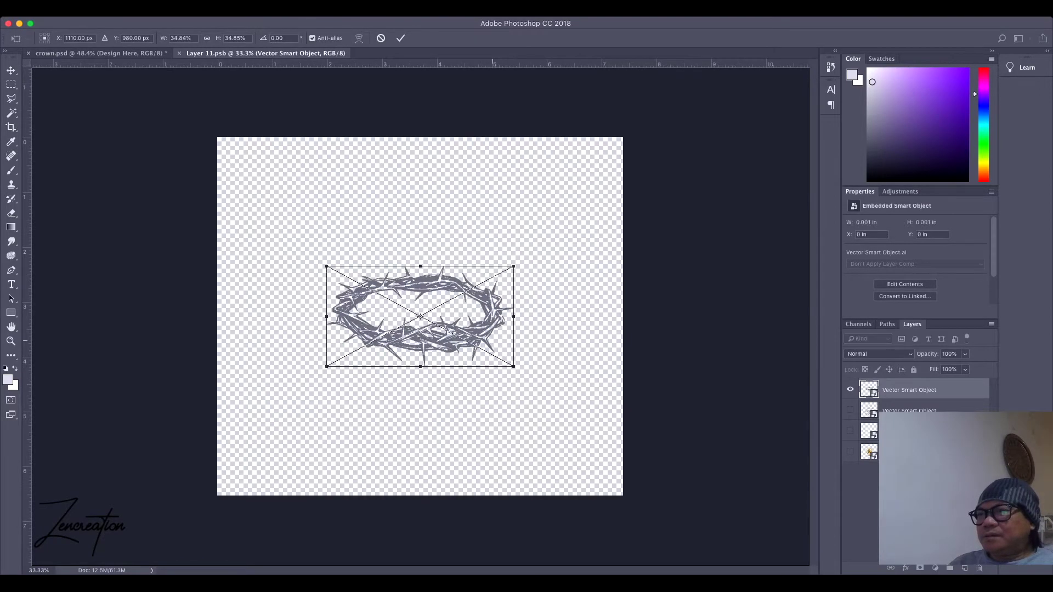
left_click_drag(420, 317, 420, 287)
key("Return")
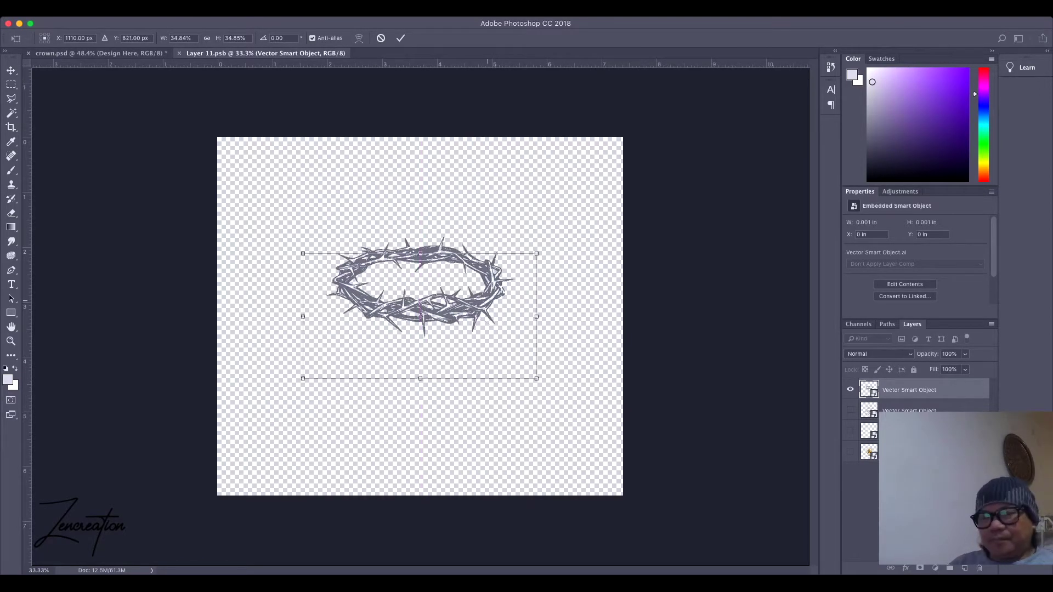
- Resize the crown of thorns to 2.777 in wide in the smart object document, move it up, and save to update the T-shirt mockup
key("ctrl+s")
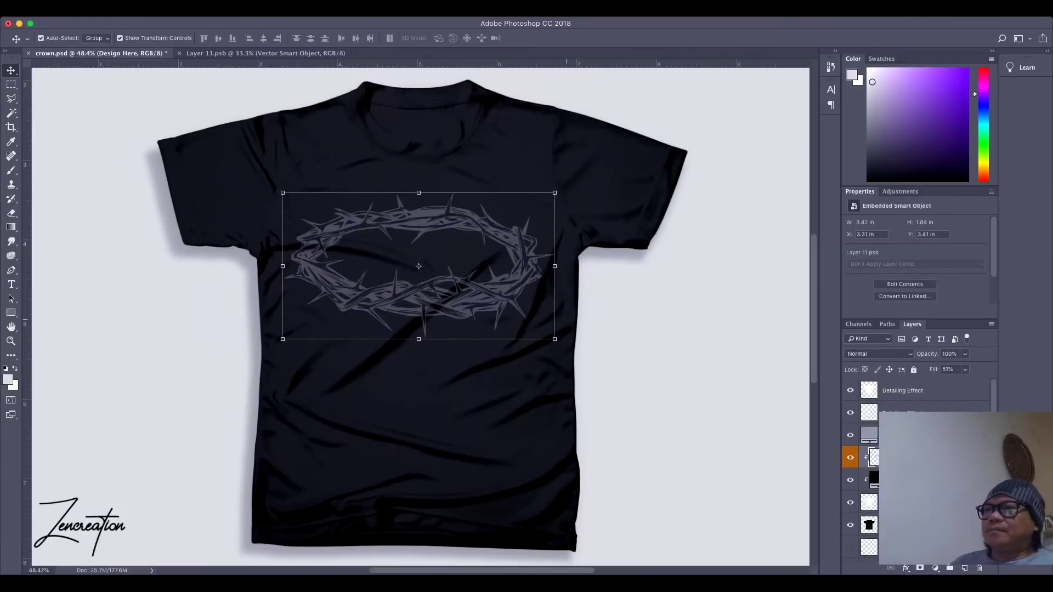
key("super+plus")
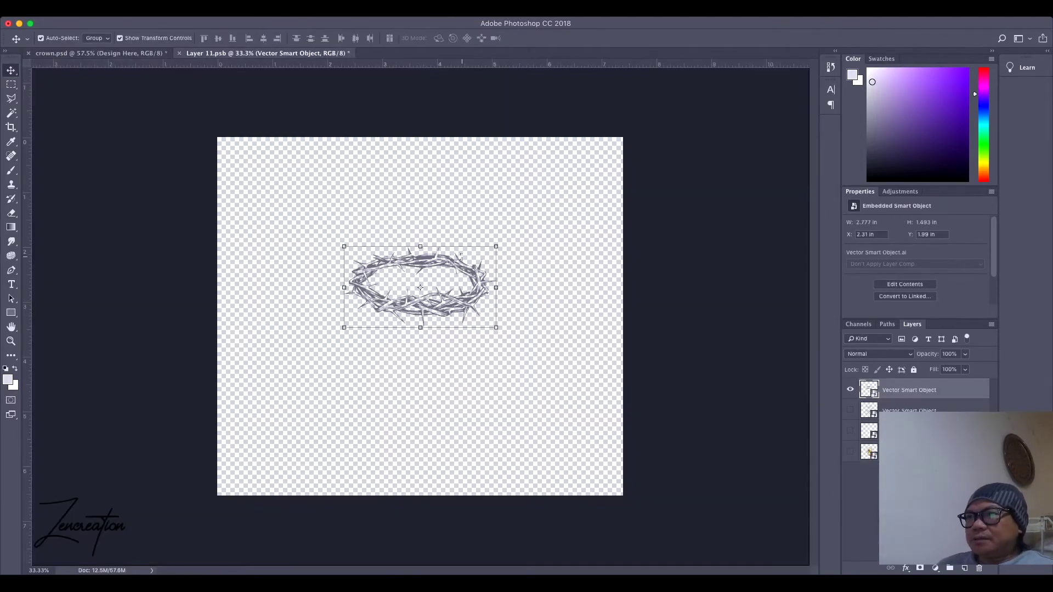
key("ctrl+s")
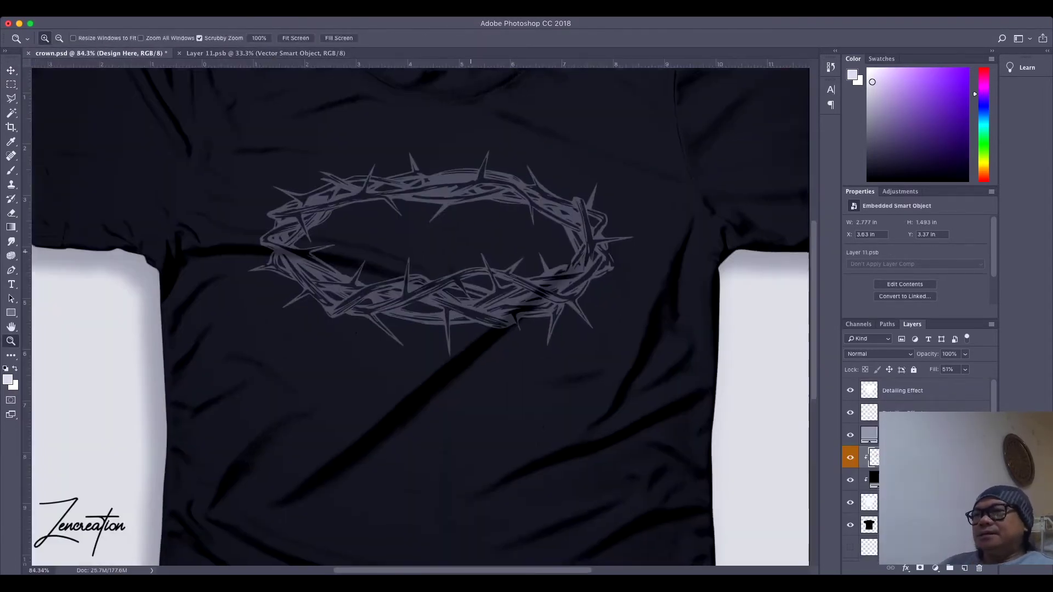
left_click_drag(470, 268, 518, 269)
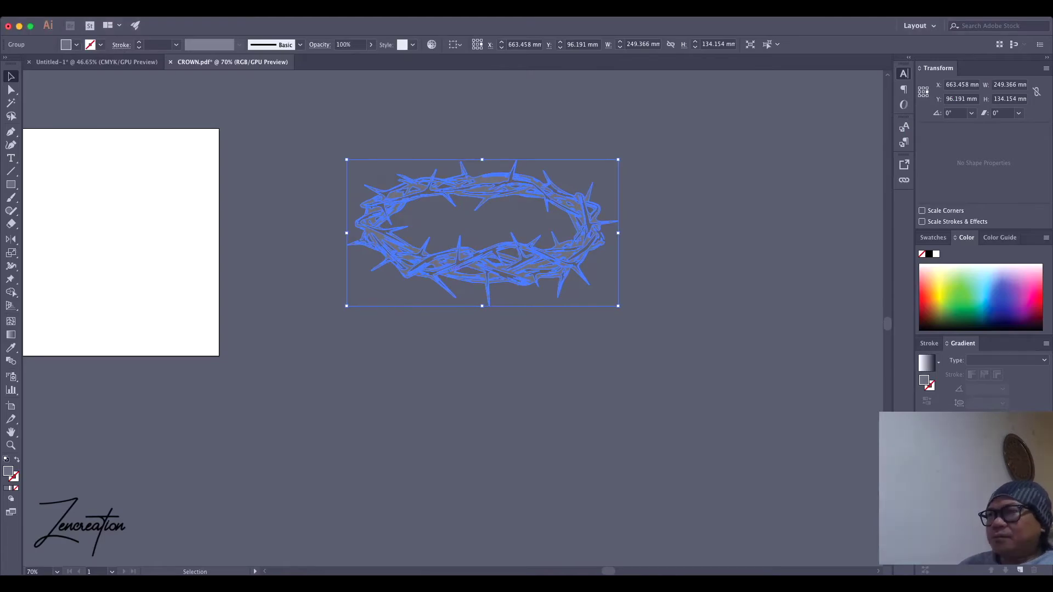
- In Illustrator, add the text ONE SIZE beneath the crown of thorns and scale it to 169.22 pt
key("t")
left_click(475, 386)
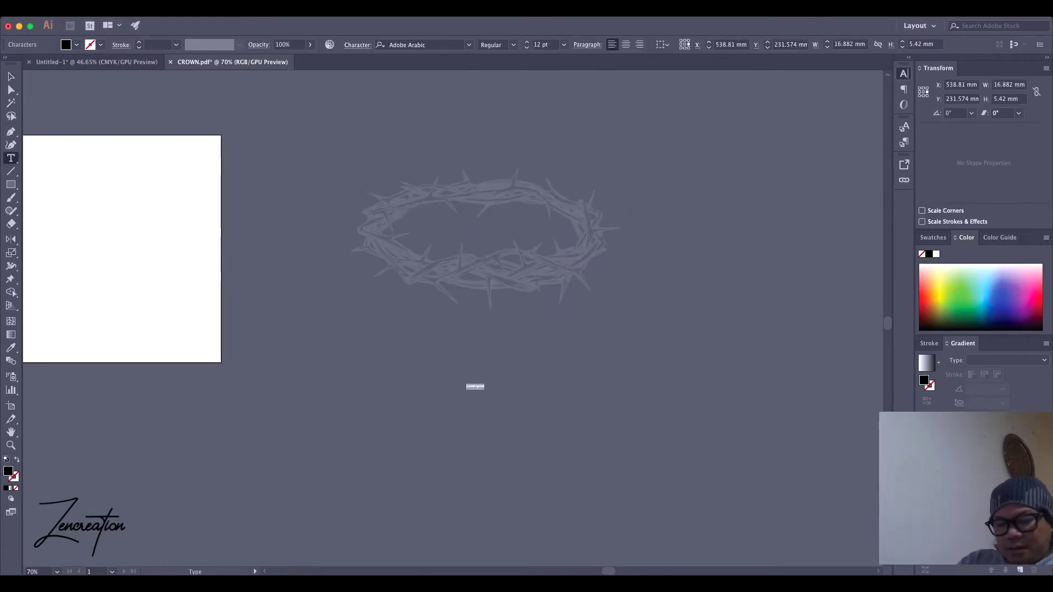
type("ONE")
left_click_drag(669, 354, 540, 350)
scroll(444, 334, "up", 2)
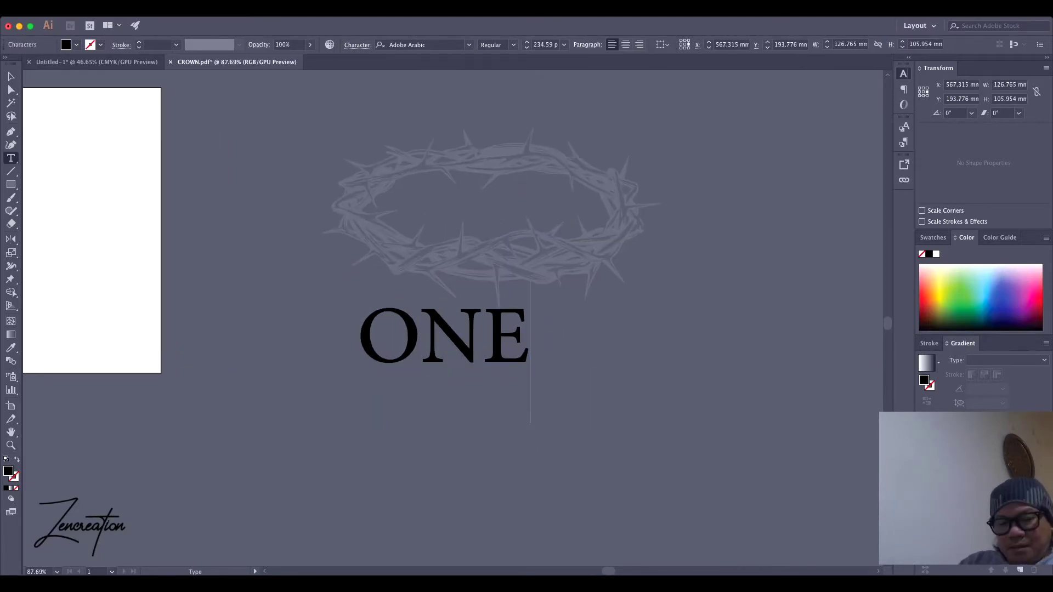
type("SIZE")
key("Escape")
- Change the font of the ONE SIZE text to Futura LT ExtraBold
key("Tab")
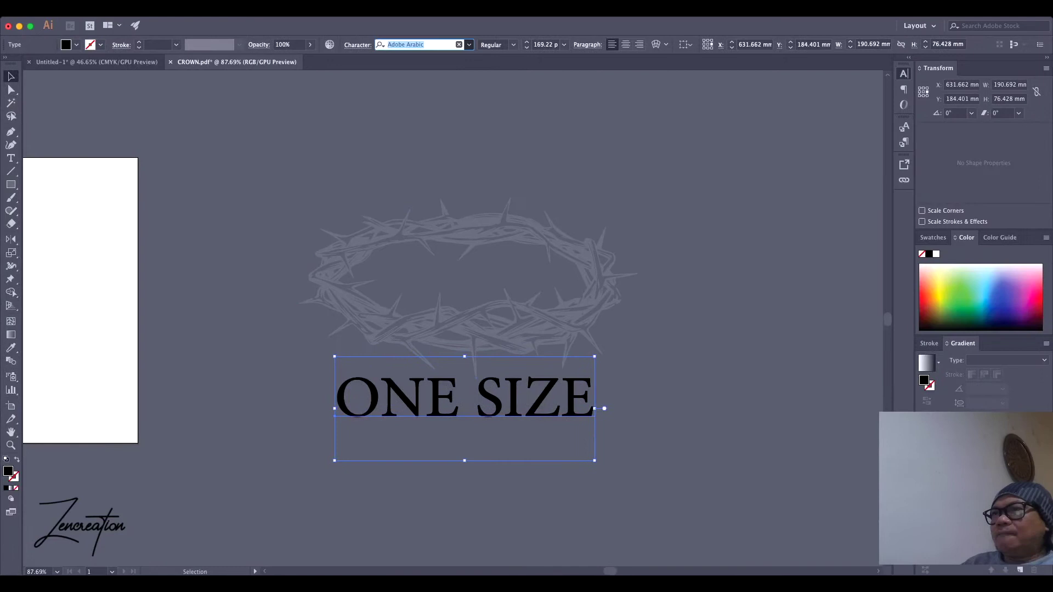
type("FU")
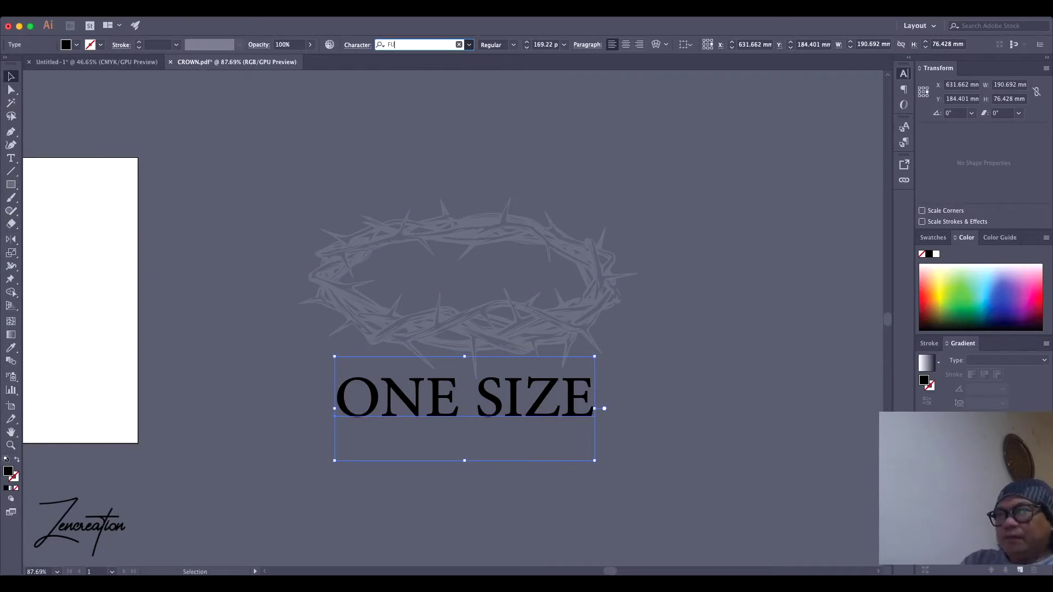
type("TU")
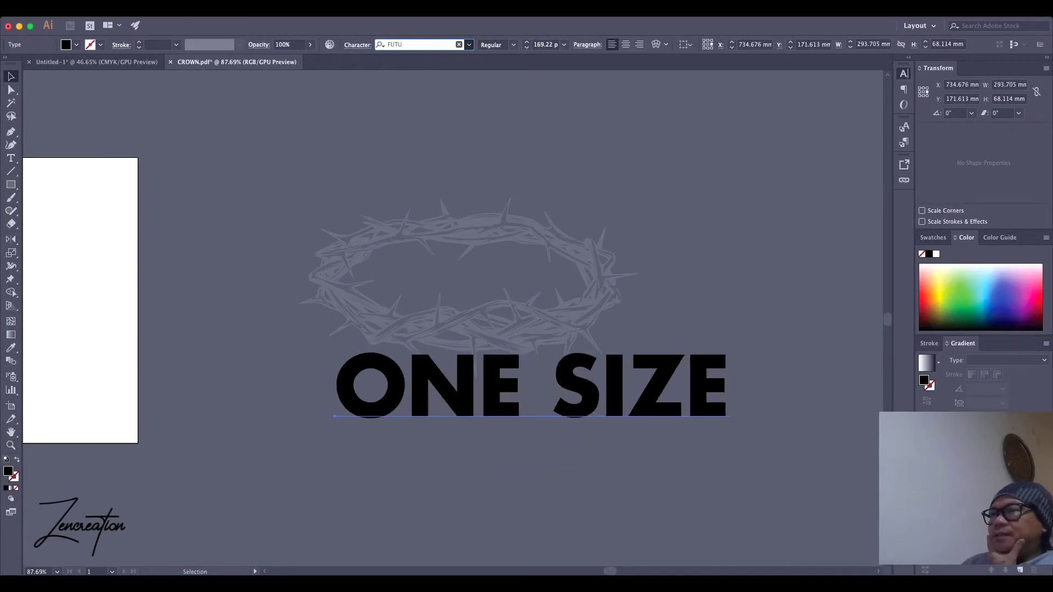
key("Down")
key("Down")
key("Return")
scroll(455, 285, "right", 3)
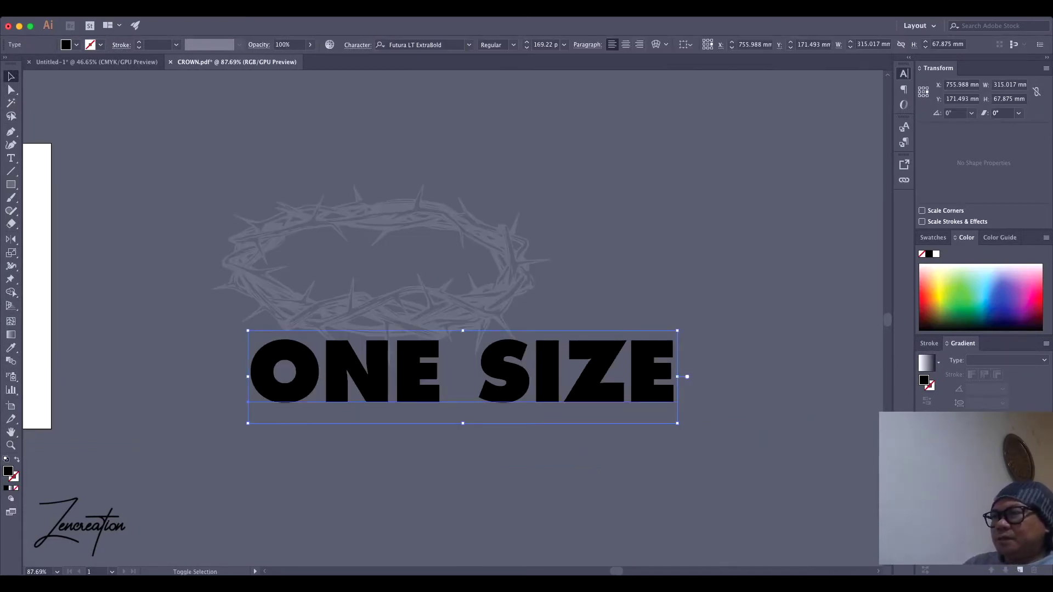
- Scale the ONE SIZE line down to 97.68 pt beneath the crown and add a matching FITS ALL line directly below it
left_click_drag(482, 357, 540, 442)
key("super+equal")
triple_click(384, 428)
key("super+c")
type("FITS ALL")
key("Escape")
key("shift+super+a")
scroll(370, 395, "up", 1)
key("shift+super+a")
scroll(531, 120, "up", 1)
key("t")
left_click_drag(364, 433, 204, 433)
key("shift+super+a")
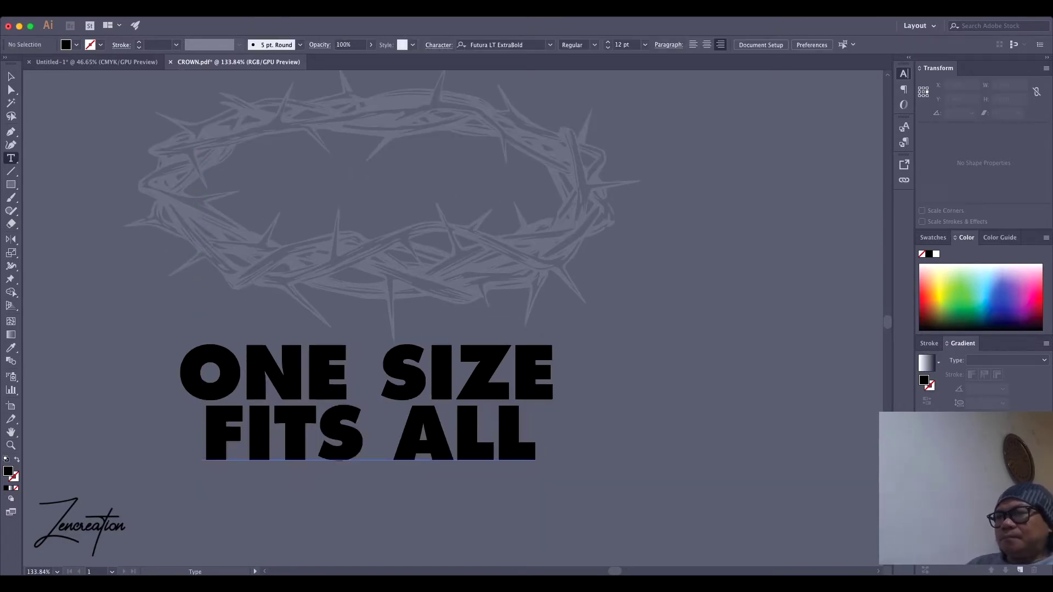
- Set the ONE SIZE line in Futura LT Book and scale it to 100.35 pt, about as wide as the FITS ALL line
key("v")
left_click(340, 438)
scroll(383, 378, "up", 1)
left_click(384, 375)
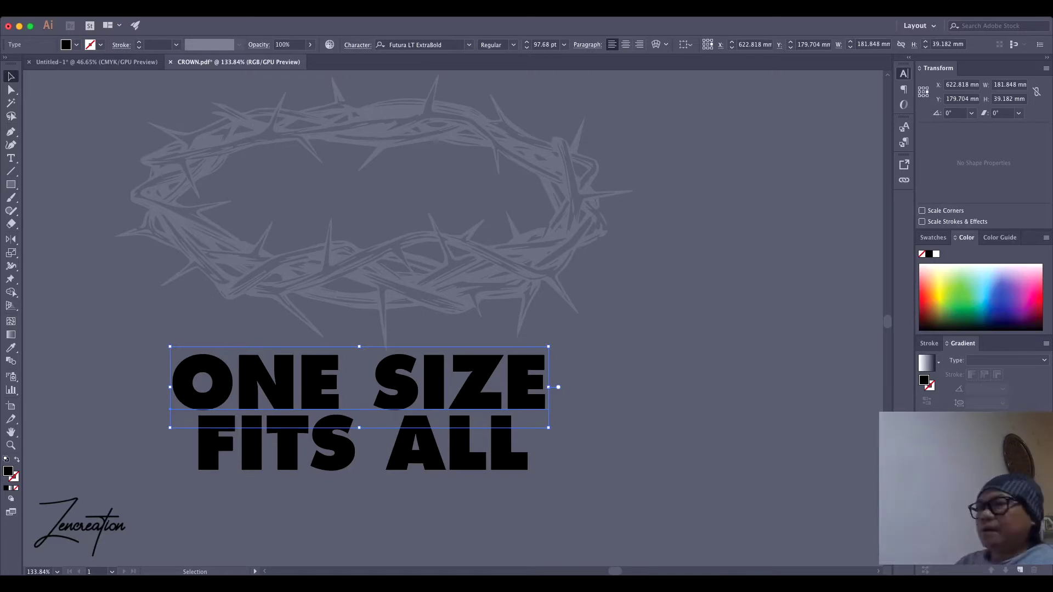
scroll(619, 356, "down", 3)
key("super+alt+shift+m")
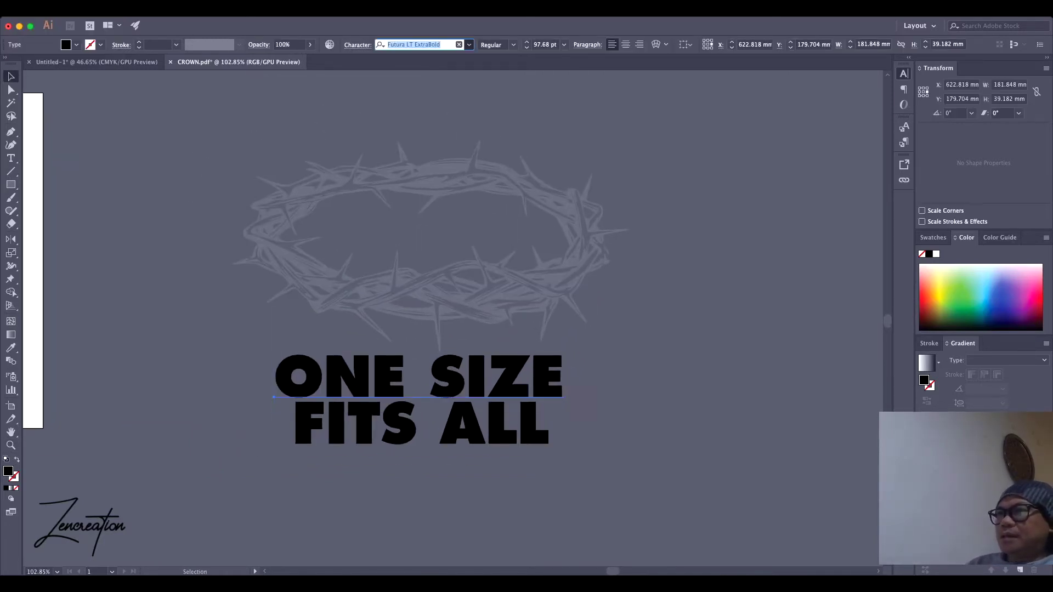
type("Futura LT Book")
left_click_drag(510, 382, 548, 347)
left_click(423, 425)
key("super+alt+shift+m")
key("super+shift+a")
left_click(411, 375)
key("super+a")
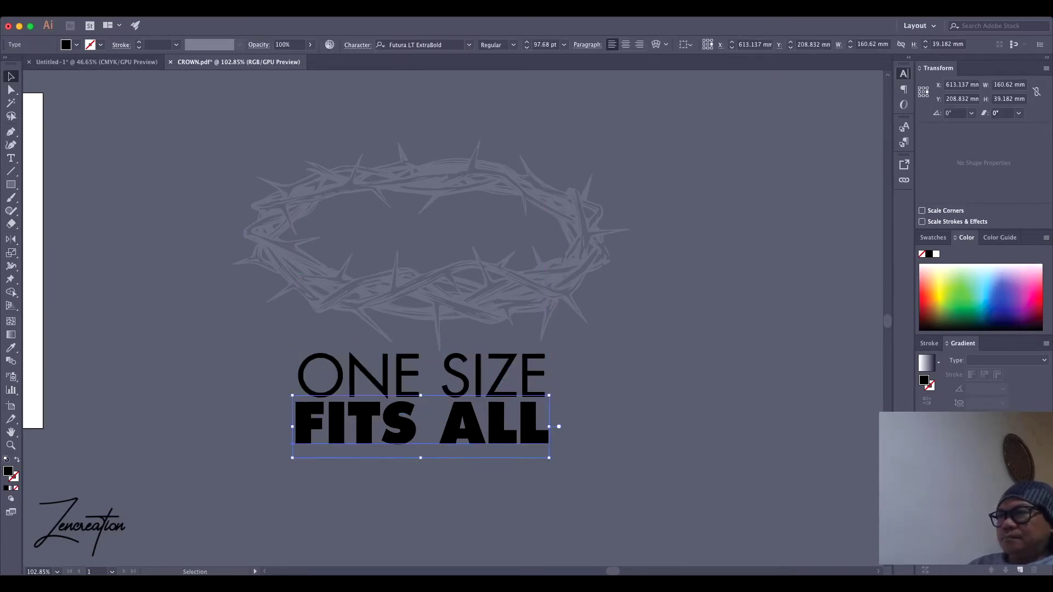
- Add a third line of text reading 1 JOHN 2:2 in Futura LT Book beneath the FITS ALL line
key("super+shift+a")
scroll(455, 329, "up", 3)
key("super+a")
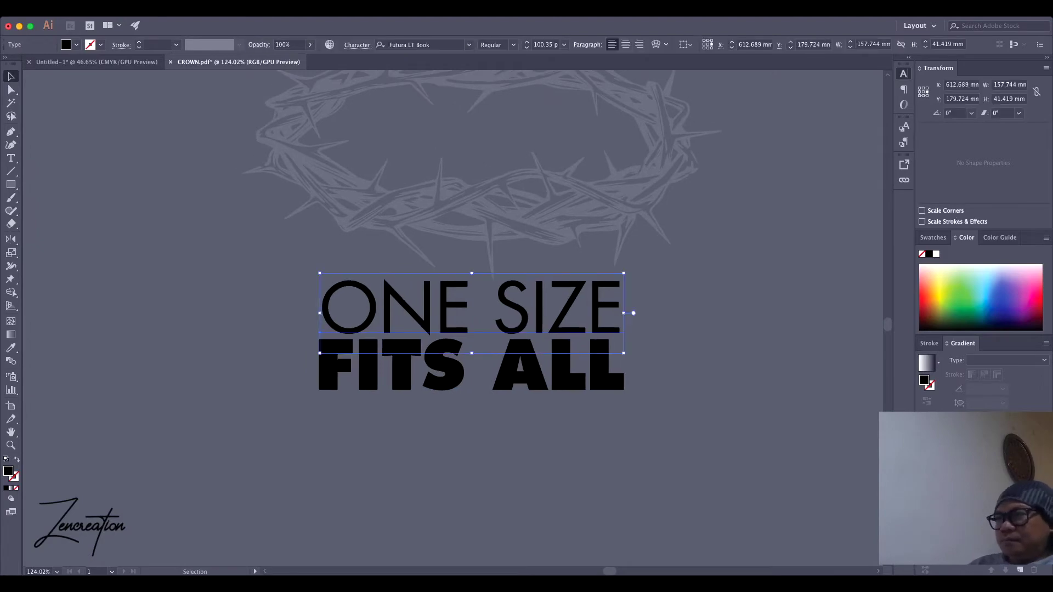
key("super+v")
type("1 JOHN")
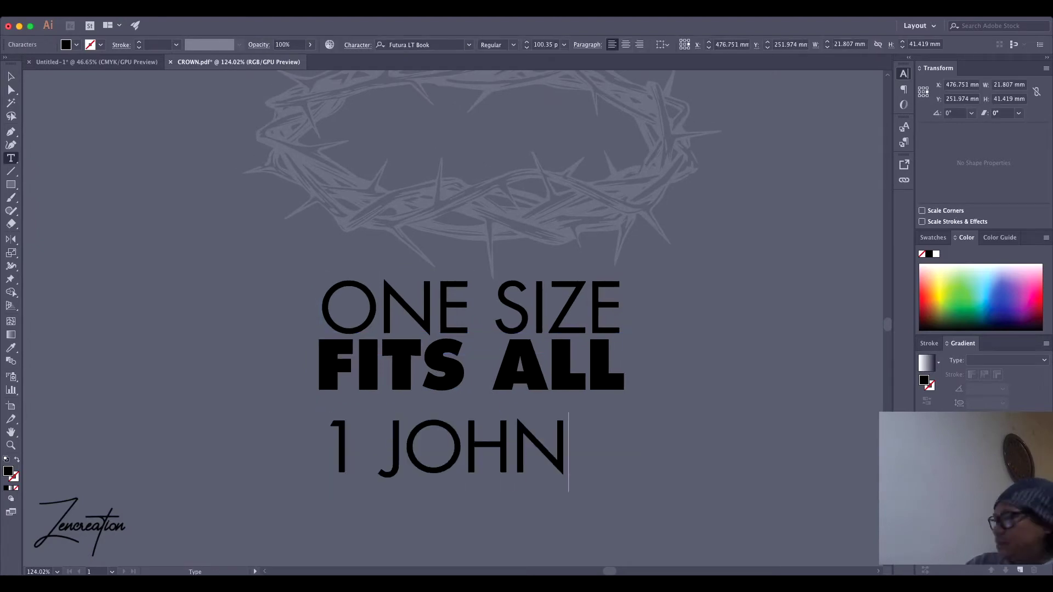
type(" 2:@")
key("BackSpace")
type("2")
key("Escape")
key("Tab")
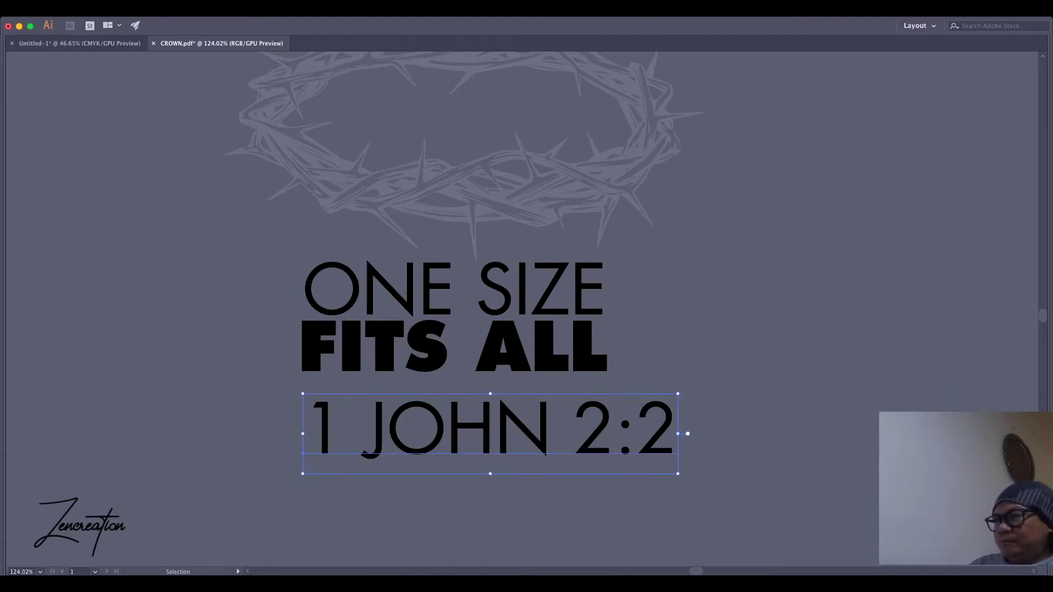
- Scale the 1 JOHN 2:2 line down to about half the lettering's width and center it close beneath FITS ALL
left_click_drag(681, 463, 549, 426)
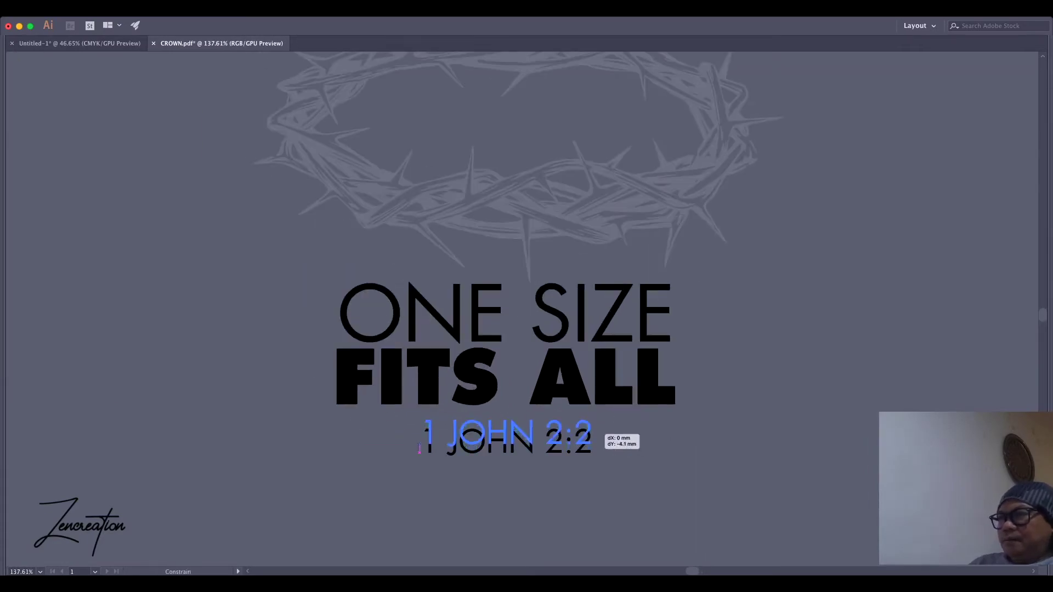
key("Tab")
key("z")
key("v")
left_click_drag(482, 416, 559, 419)
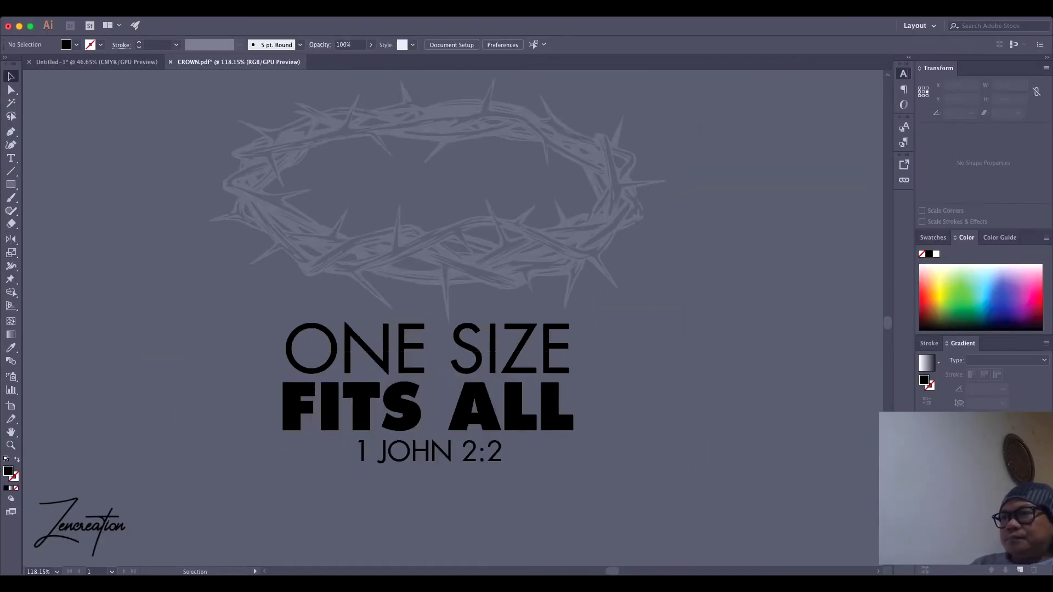
- Scale the FITS ALL line to 158.193 mm wide to match the ONE SIZE line above it
left_click(307, 406)
left_click(428, 451)
left_click(428, 407, "shift")
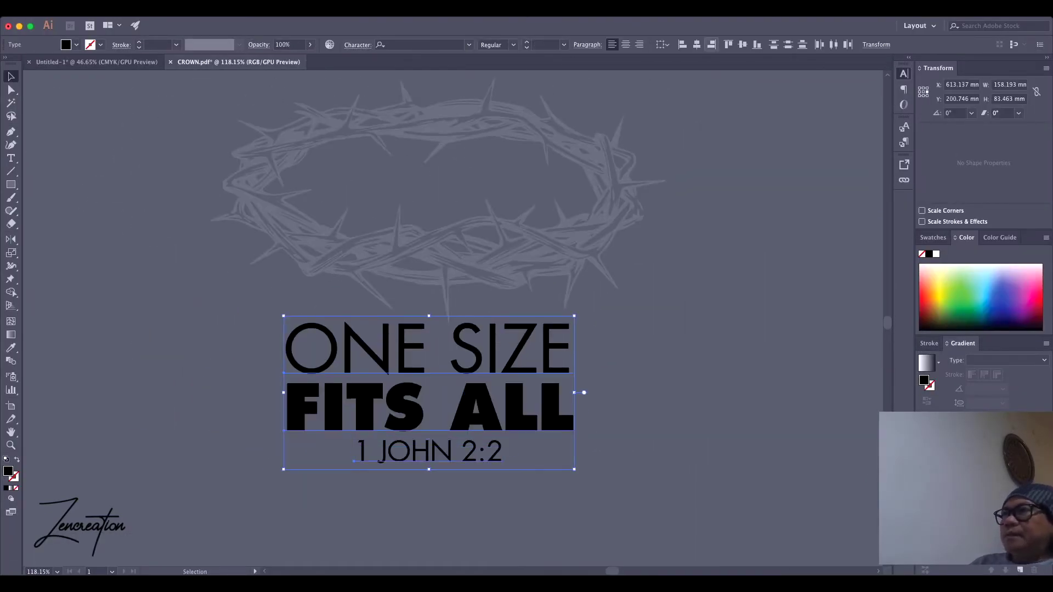
left_click(428, 348, "shift")
scroll(439, 329, "right", 3)
key("super+shift+a")
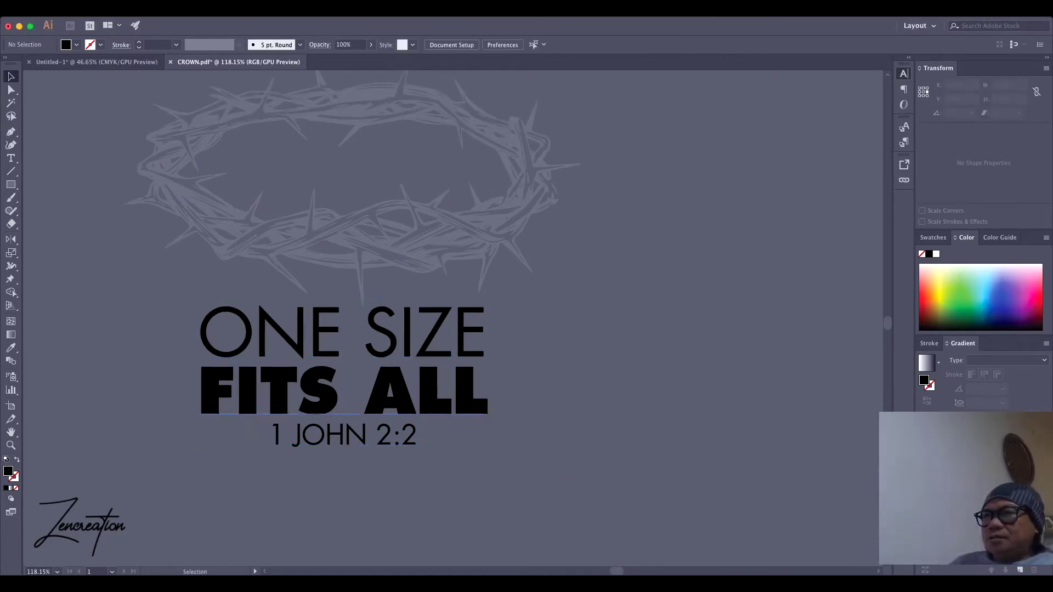
- Color the ONE SIZE and FITS ALL lines red and the 1 JOHN 2:2 line grey, and copy all three
key("super+z")
key("super+shift+z")
key("super+z")
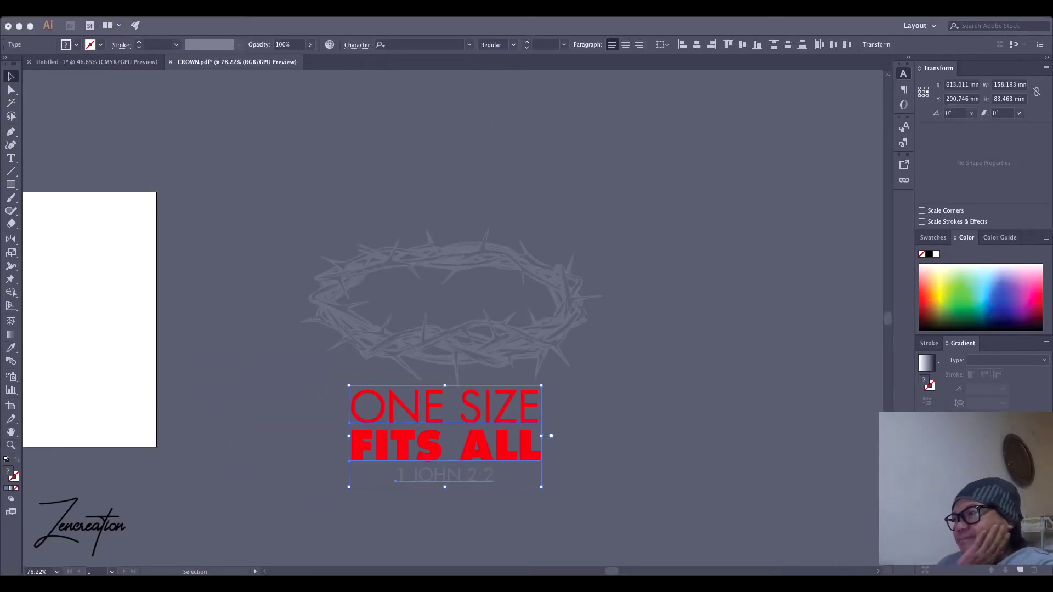
key("a")
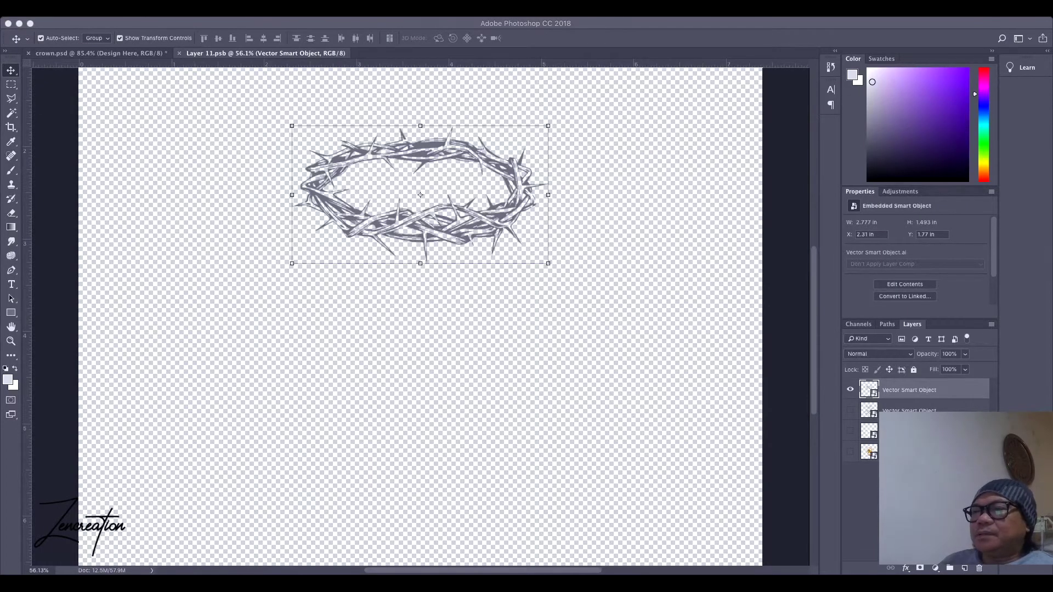
- In Photoshop, paste the three text lines centered beneath the crown in the smart object document, and save to update the T-shirt mockup
key("super+v")
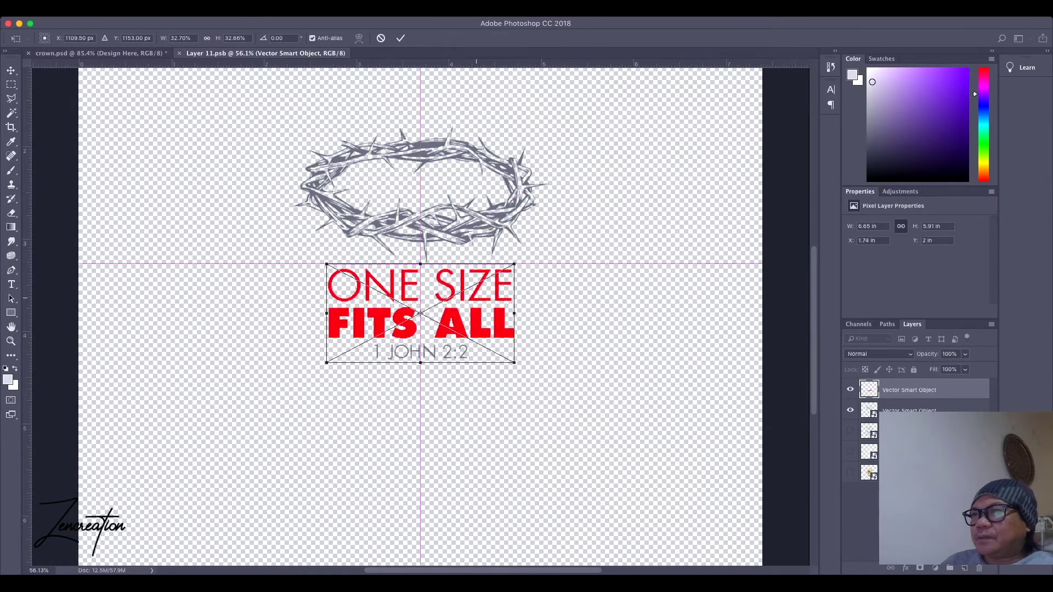
key("Return")
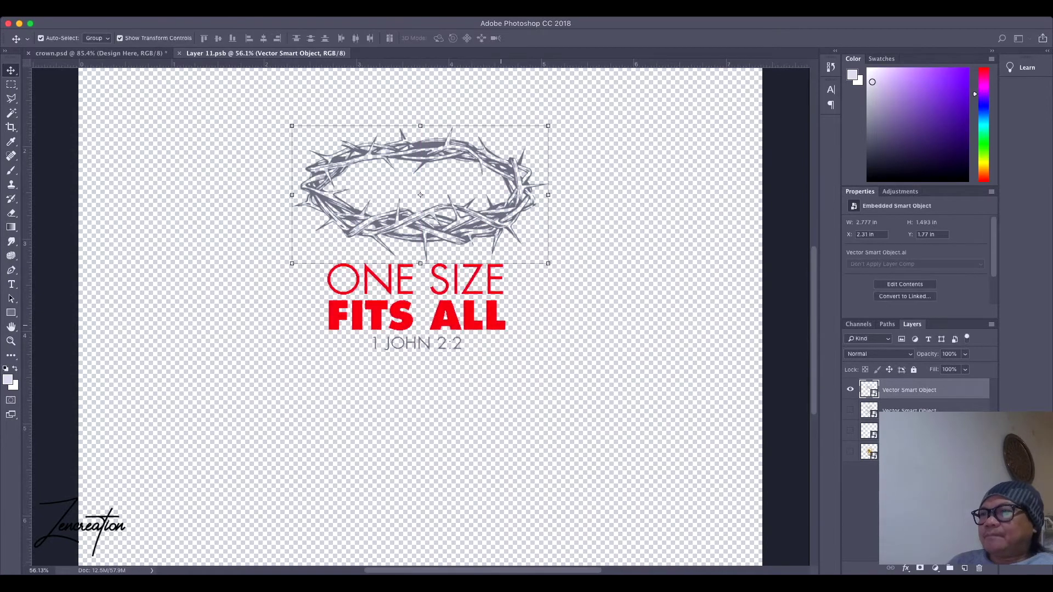
key("super+s")
key("ctrl+Tab")
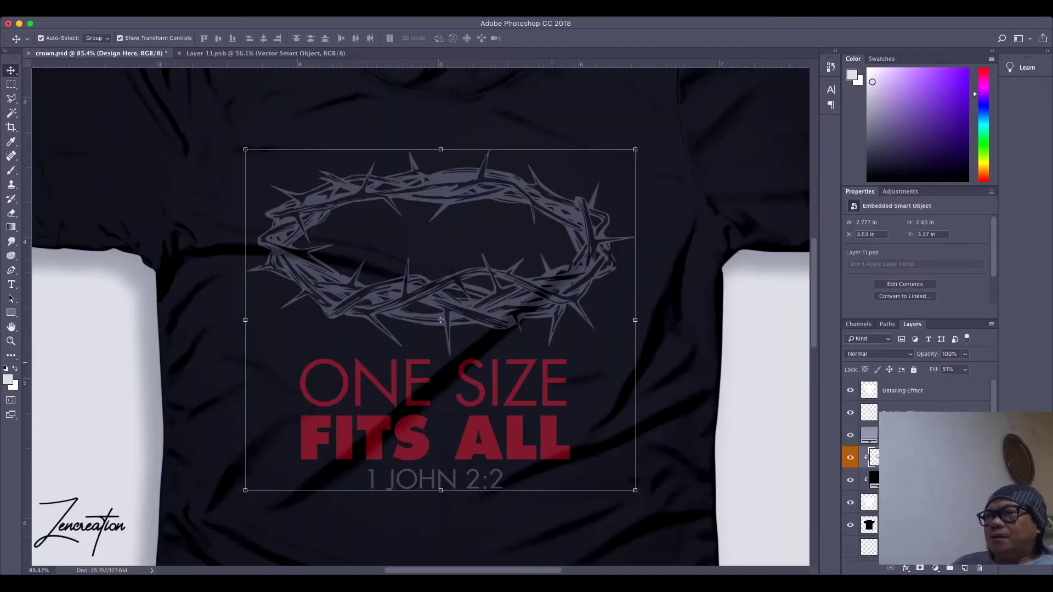
key("z")
left_click_drag(441, 320, 406, 319)
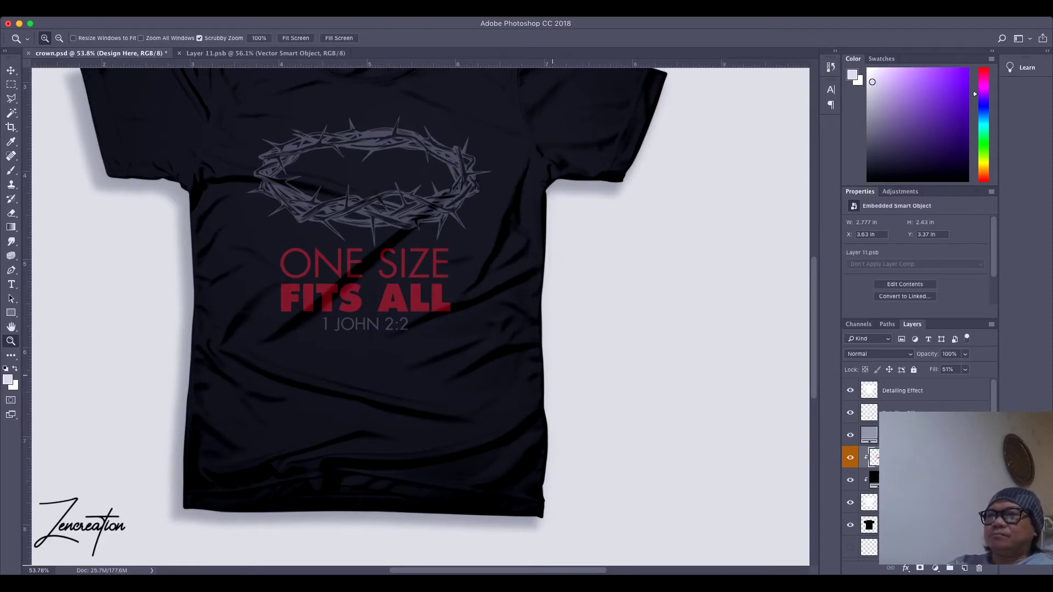
key("super+equal")
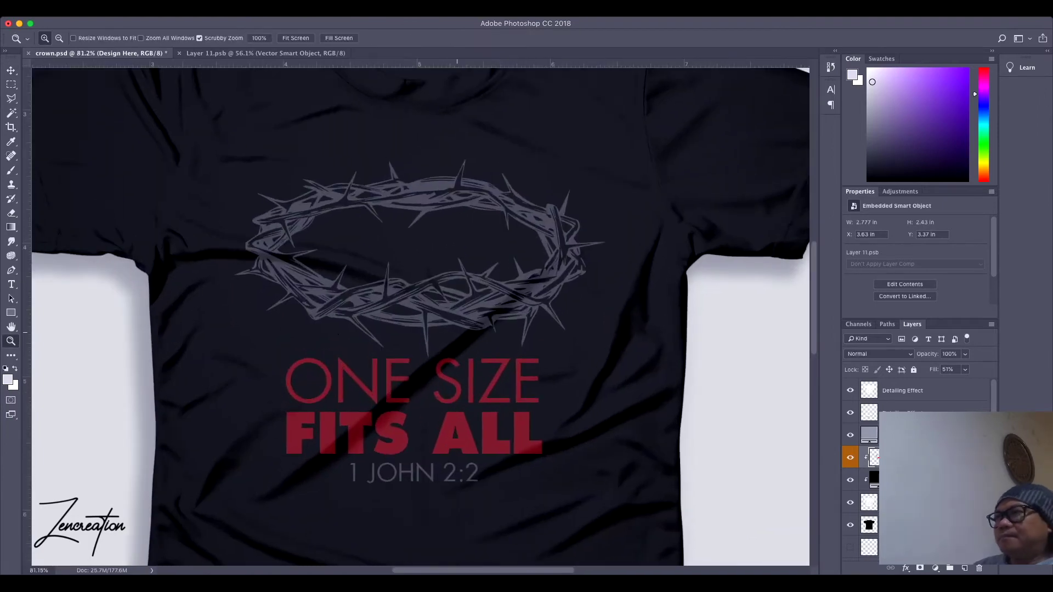
scroll(420, 315, "up", 3)
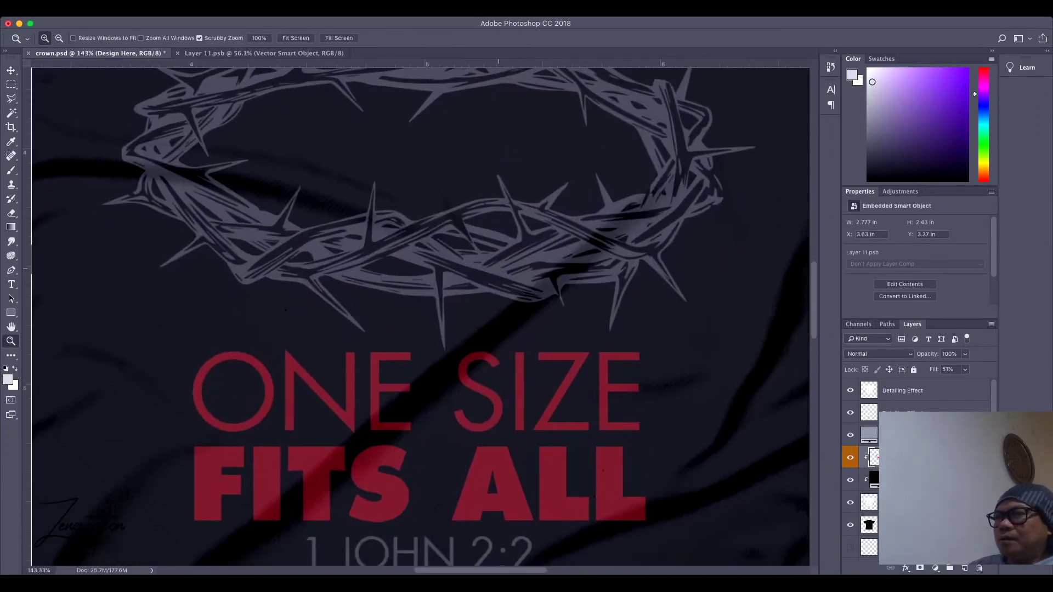
- Back in Illustrator, draw a small curved blood drip with the Pen tool from the thorn tip above SIZE down to the letter E
key("super+Tab")
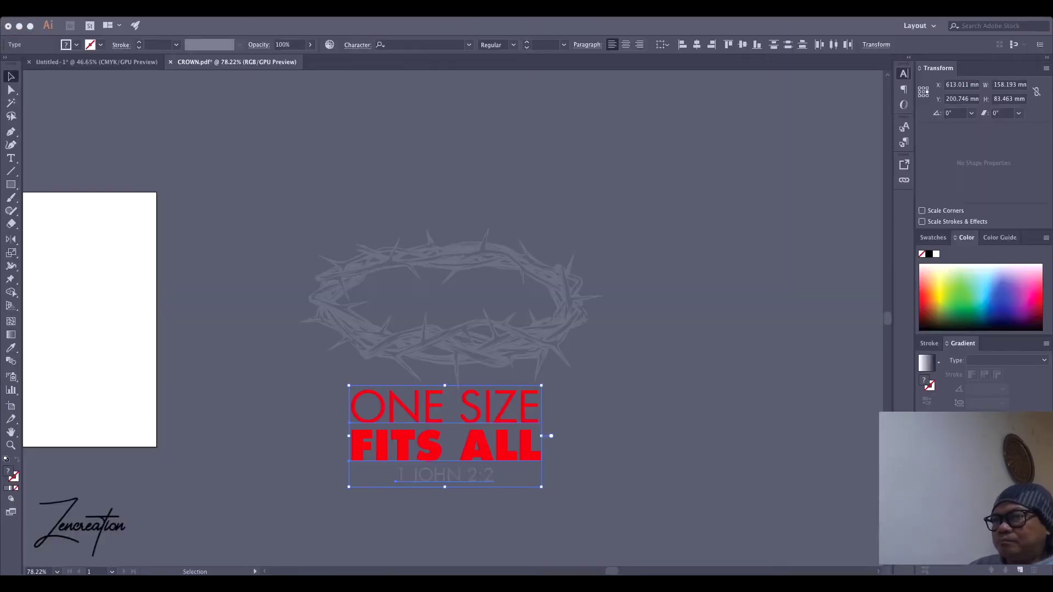
key("super+shift+a")
scroll(493, 352, "up", 5)
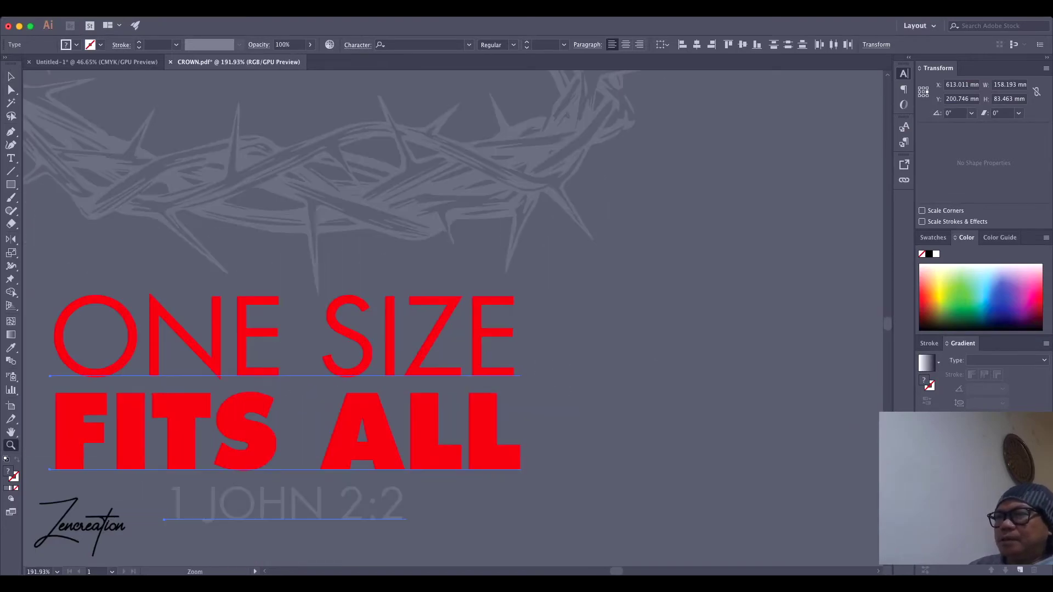
left_click(359, 392)
left_click(503, 278)
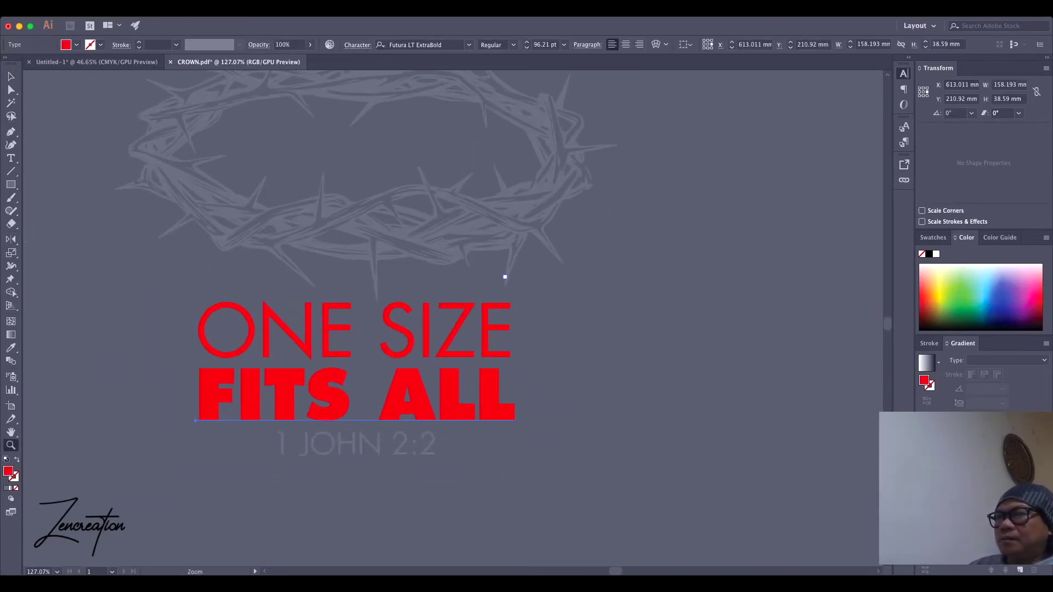
scroll(503, 280, "up", 10)
key("p")
left_click(493, 360)
left_click(480, 297)
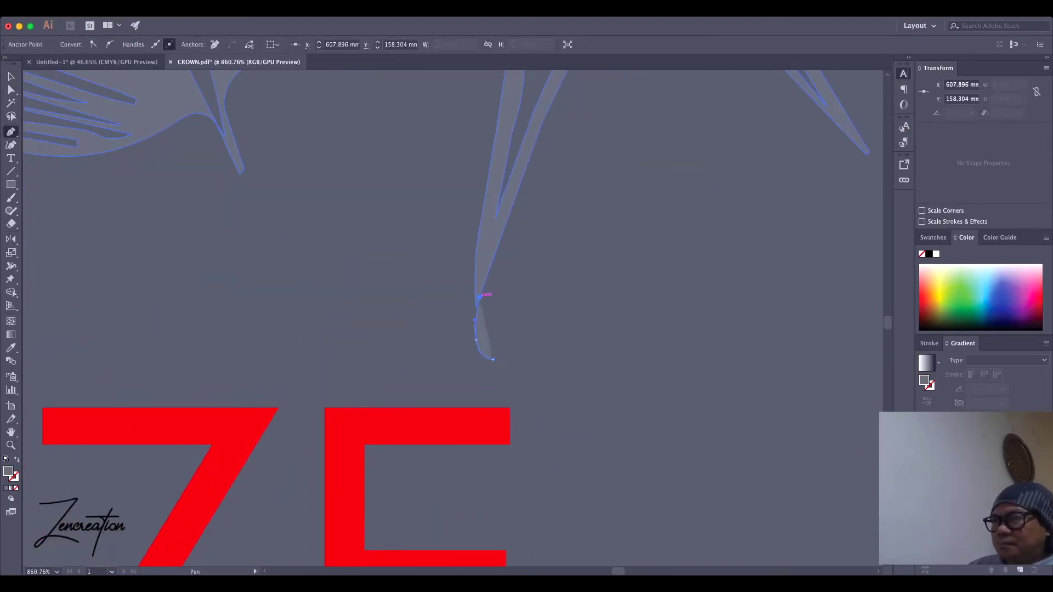
scroll(514, 404, "down", 5)
- Fill the blood drip with the red sampled from the SIZE lettering and deselect it
key("i")
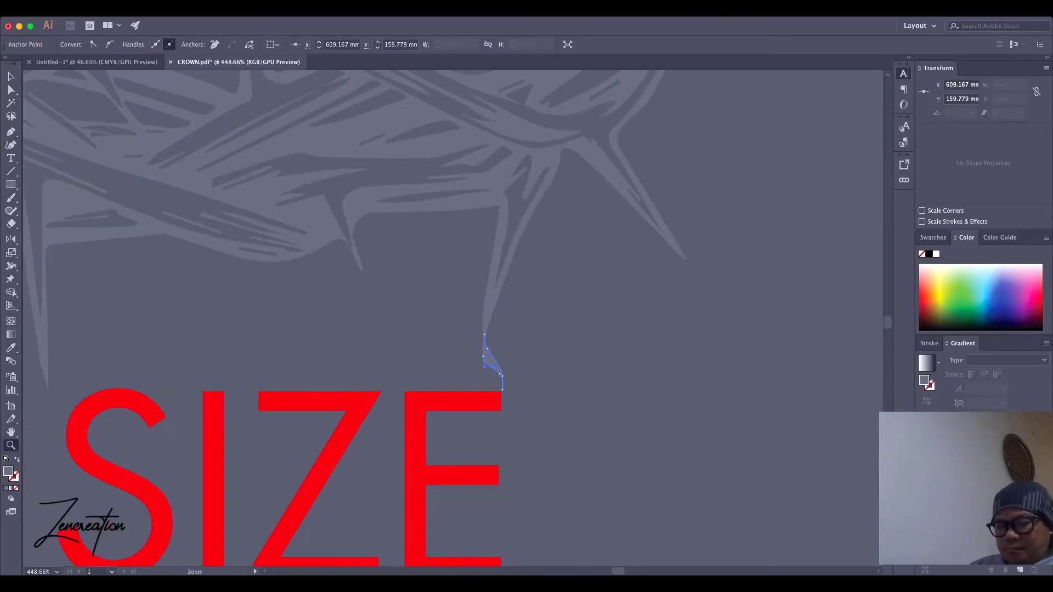
left_click(439, 466)
key("z")
key("super+shift+a")
left_click(521, 392, "alt")
left_click(453, 321)
left_click(452, 322)
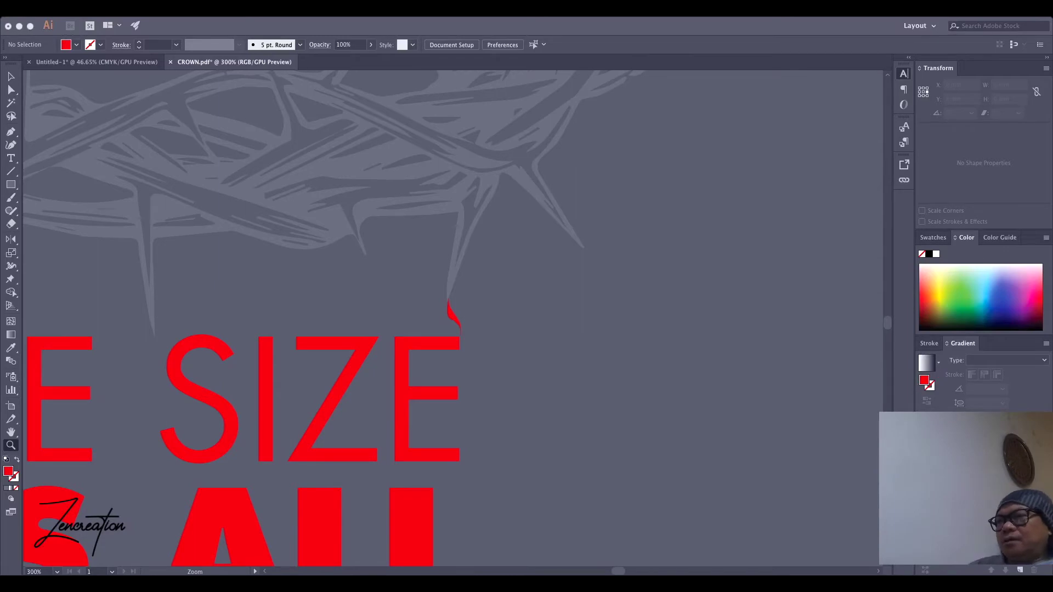
- Convert the ONE SIZE and FITS ALL text lines to outlines
scroll(439, 274, "left", 5)
scroll(439, 274, "down", 3)
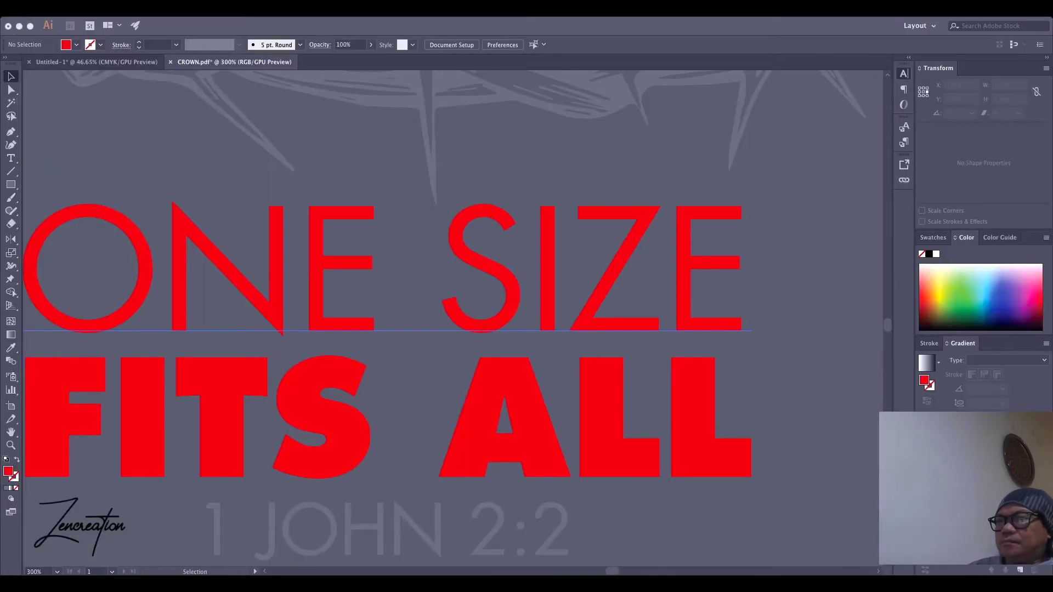
key("super+0")
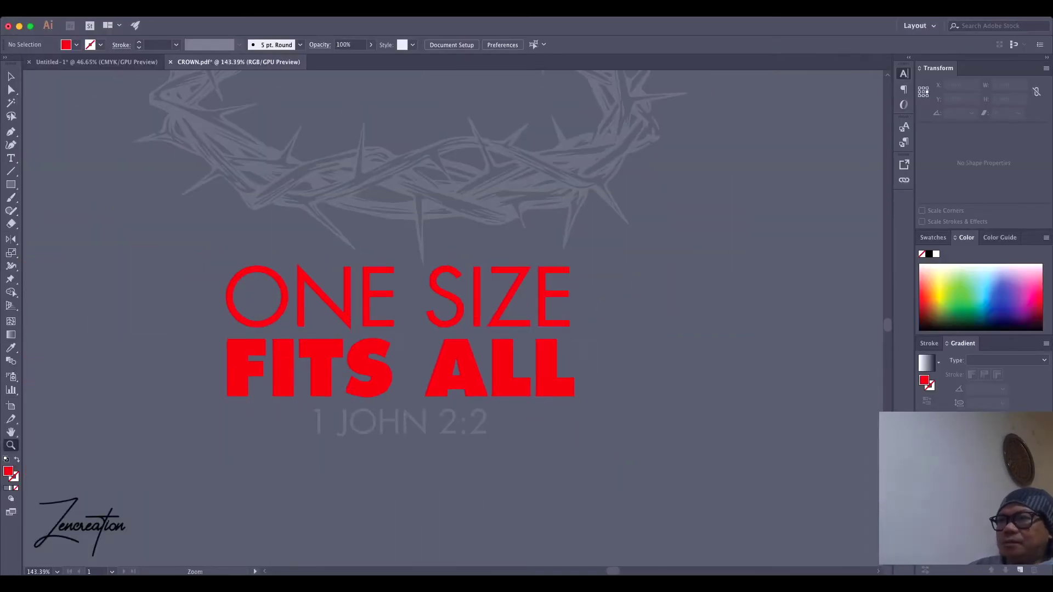
left_click(339, 373)
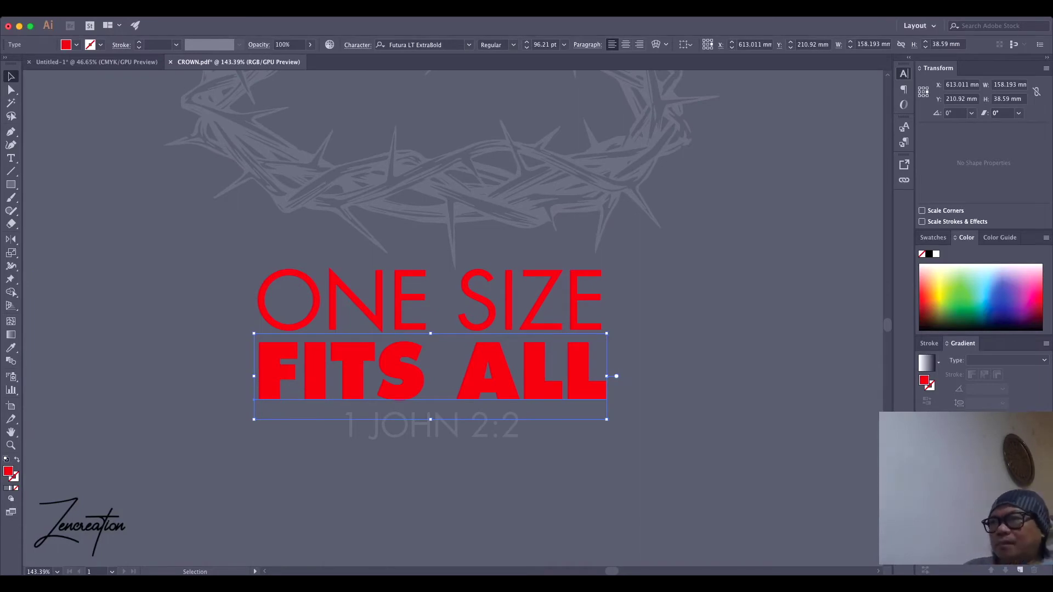
scroll(431, 373, "up", 5)
key("Tab")
key("super+shift+o")
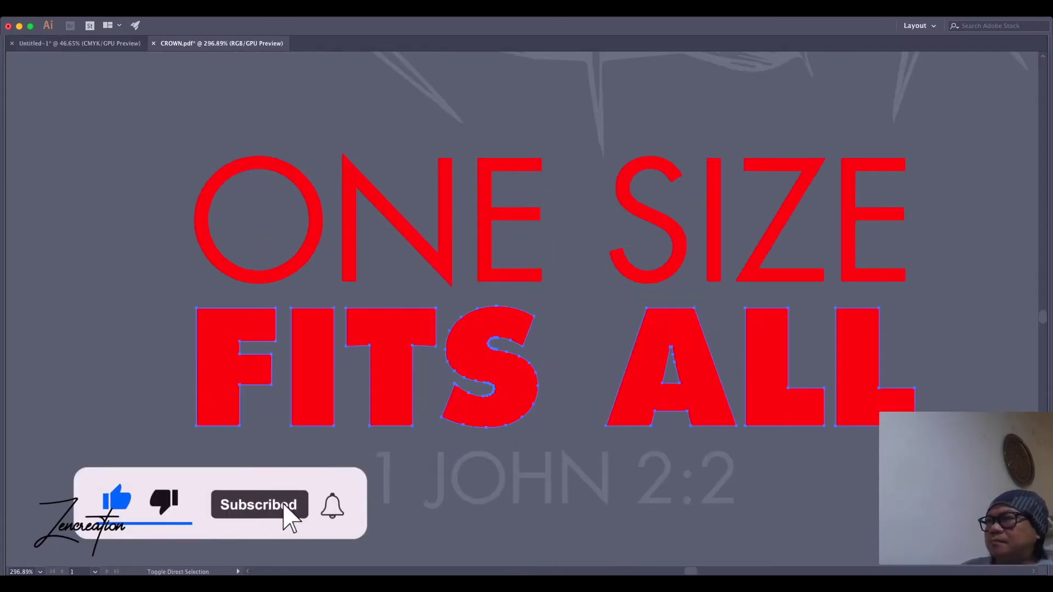
key("super+shift+a")
scroll(526, 313, "right", 3)
left_click(647, 219)
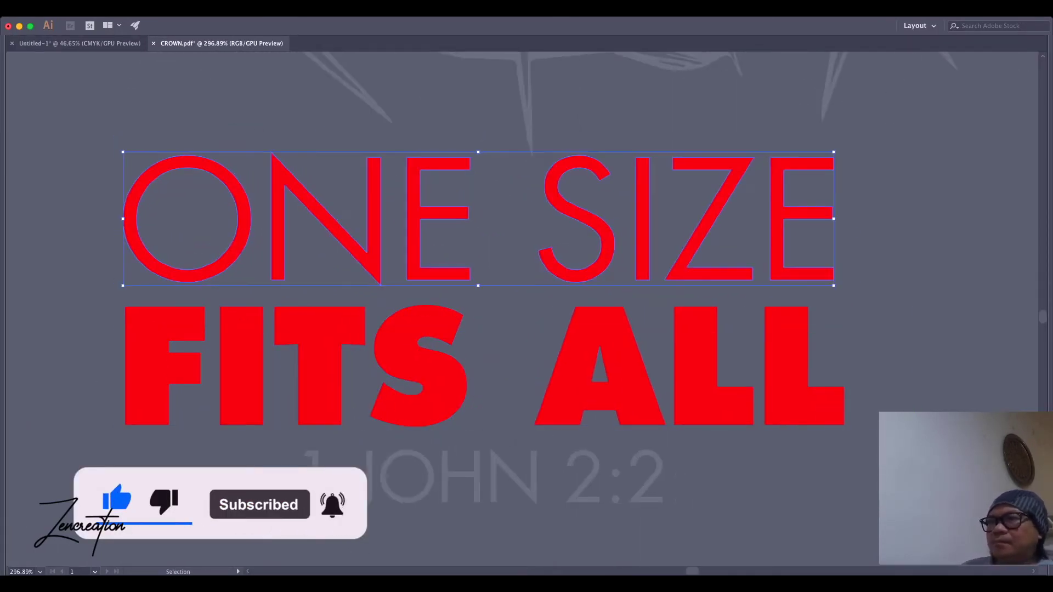
- Try an inward Offset Path on the FITS ALL letter outlines
left_click(241, 373)
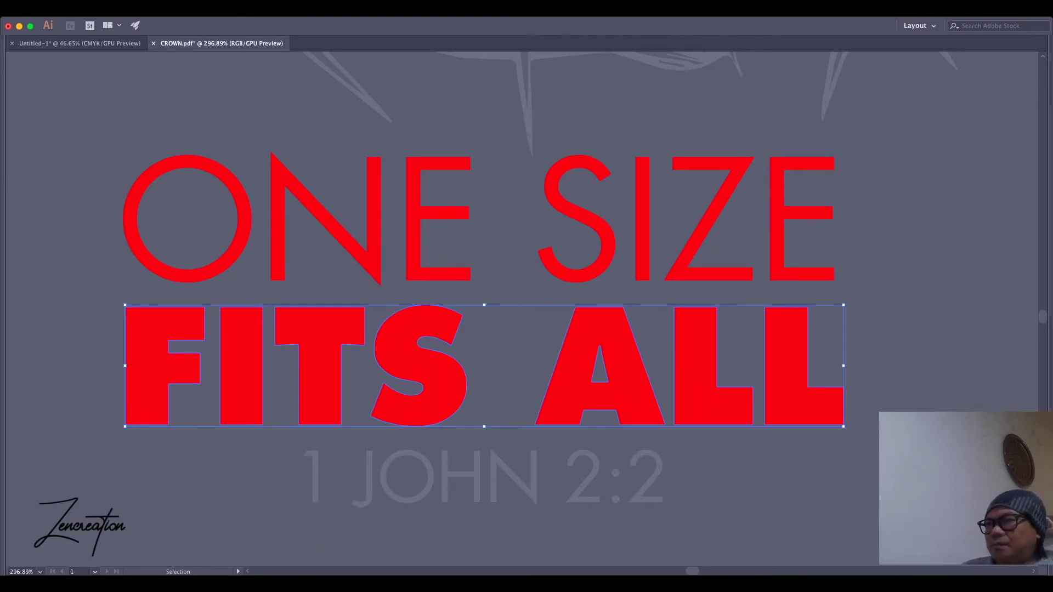
key("super+shift+e")
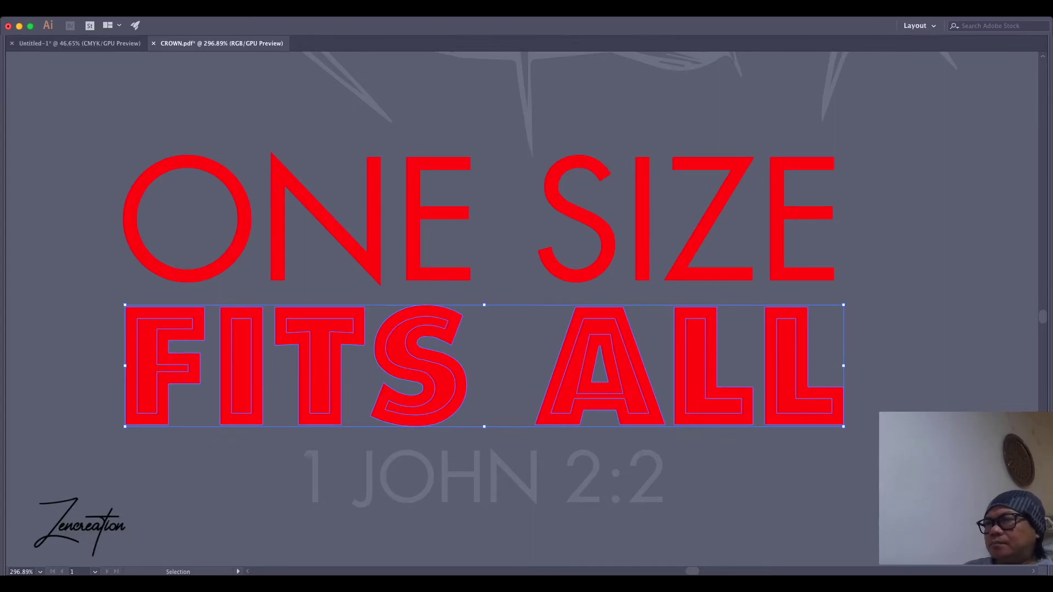
- Draw an L-shaped inner line with a 2 pt grey stroke inside the last L of ALL and adjust its end point
key("super+equal")
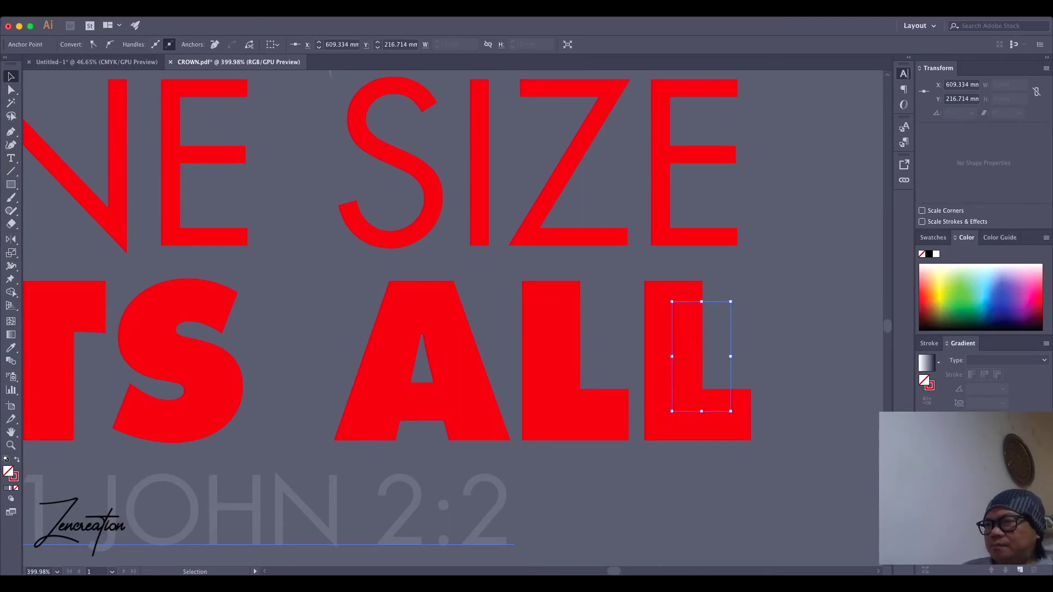
key("a")
left_click_drag(686, 342, 687, 373)
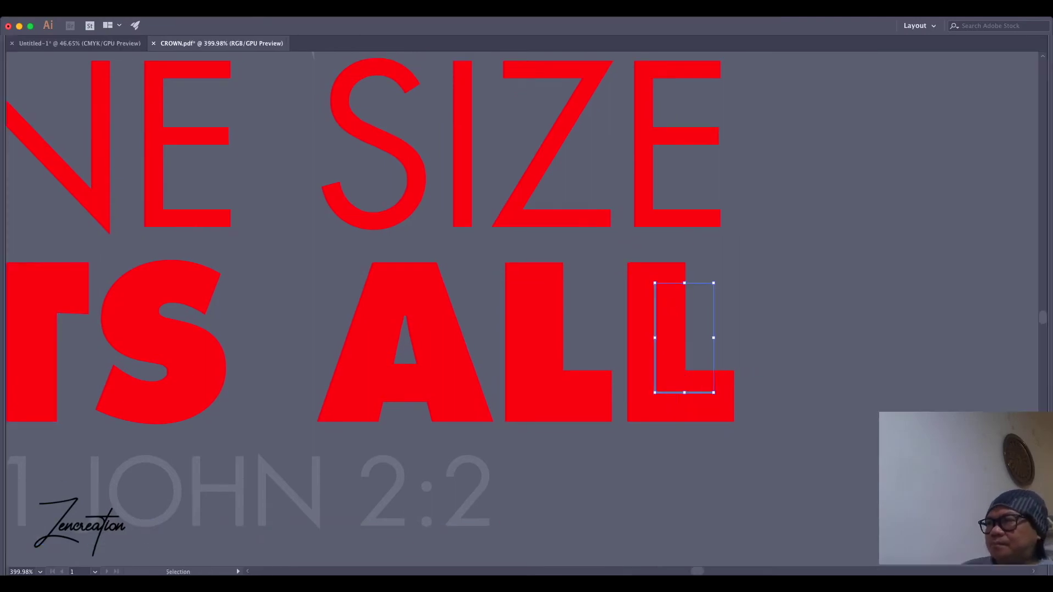
key("super+equal")
key("Tab")
scroll(505, 426, "up", 5)
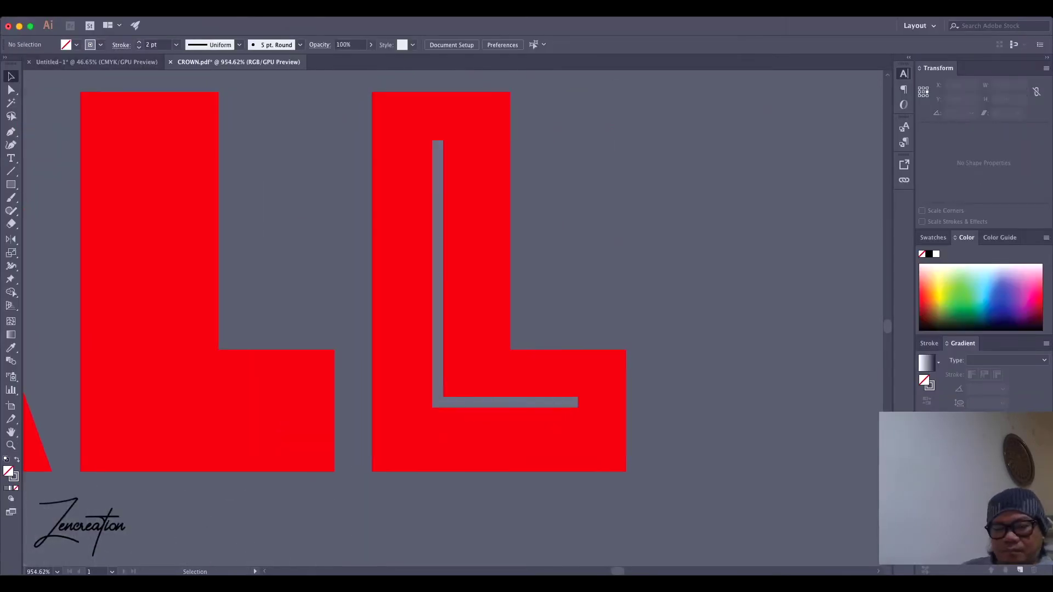
key("a")
left_click_drag(577, 403, 577, 413)
scroll(504, 329, "down", 5)
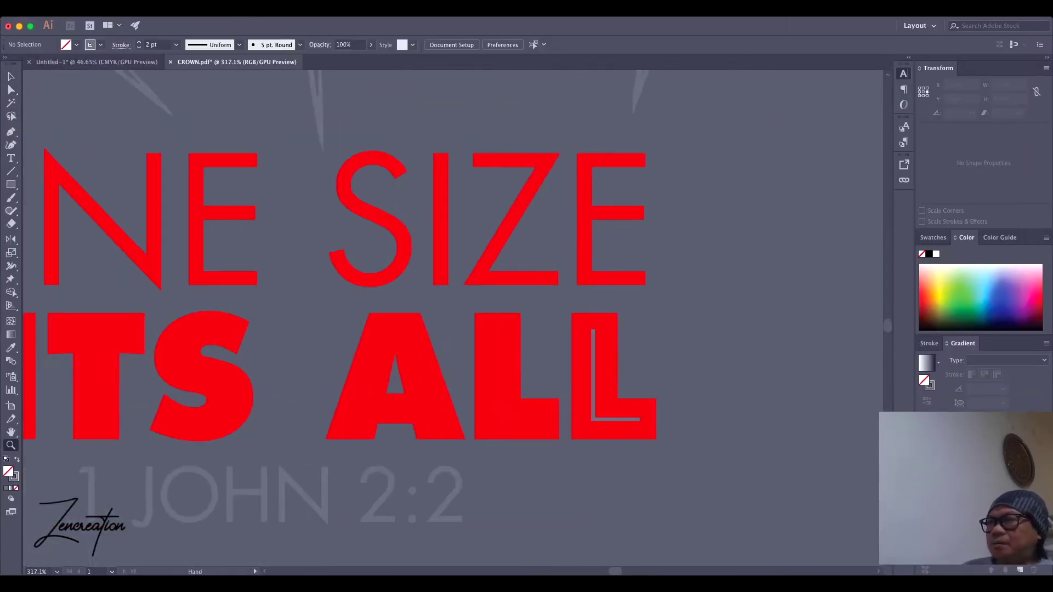
- Duplicate the grey L-shaped inner line into the first L of ALL
key("Tab")
scroll(504, 329, "up", 3)
key("v")
left_click_drag(644, 330, 494, 331)
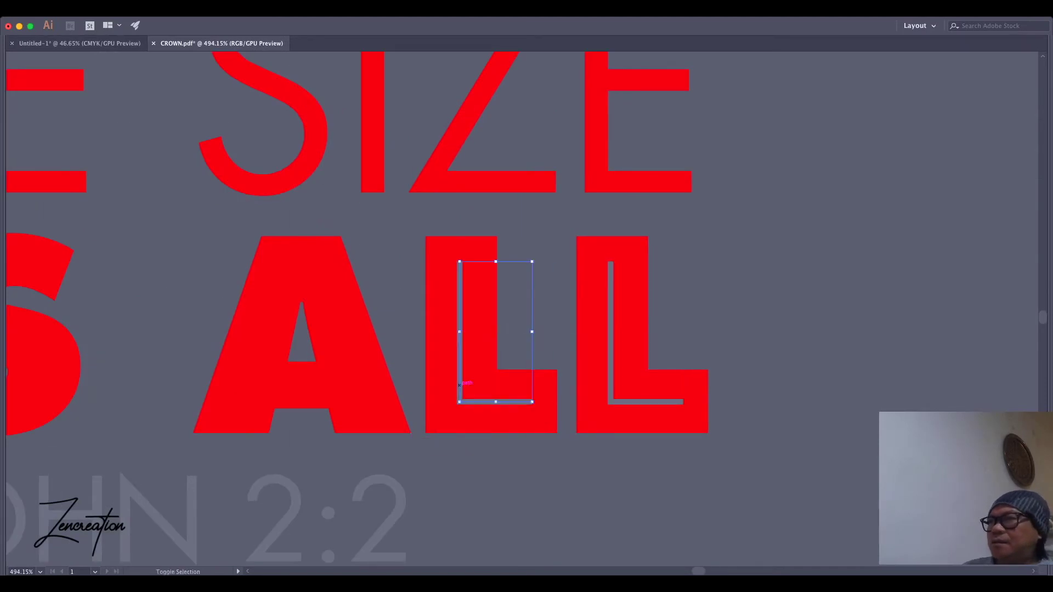
- Draw grey inner lines with the Pen tool along the legs, top and crossbar of the letter A, and adjust the crossbar
scroll(494, 329, "left", 5)
key("p")
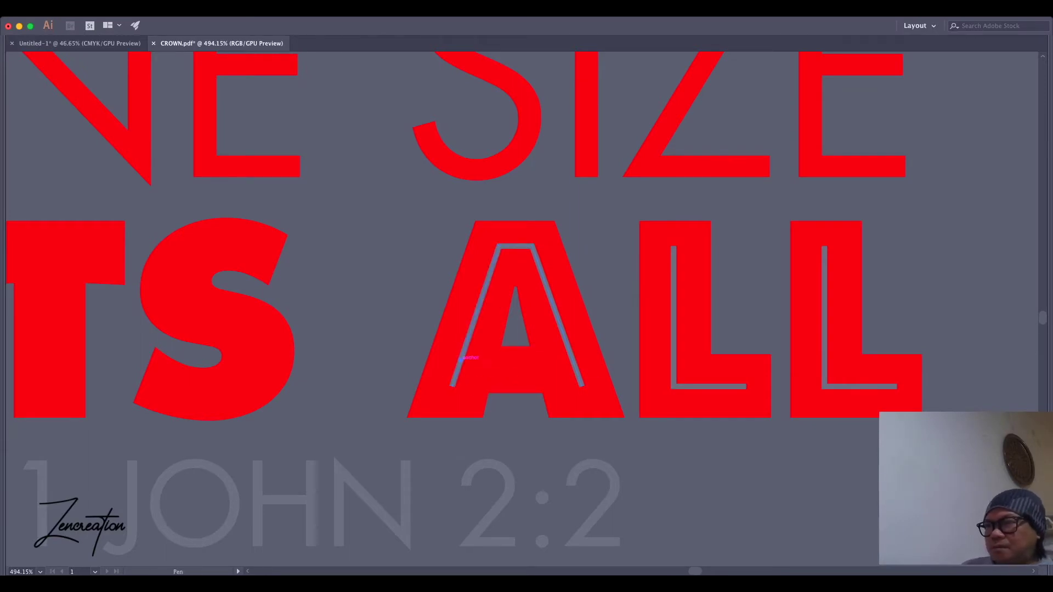
left_click(574, 361)
scroll(574, 361, "up", 3)
key("v")
scroll(658, 285, "down", 3)
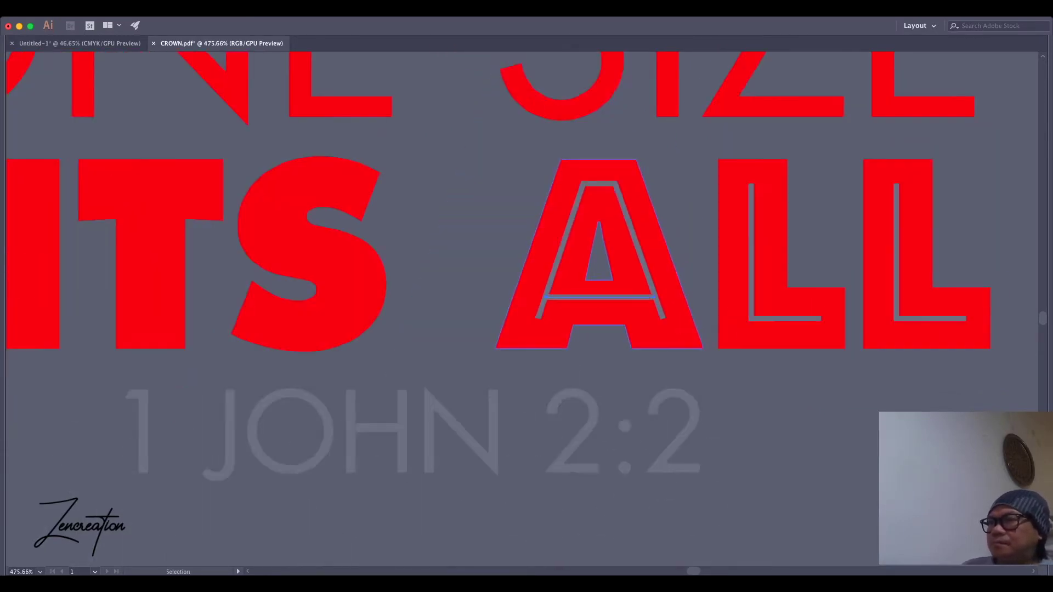
scroll(574, 361, "up", 3)
left_click_drag(661, 273, 660, 283)
left_click_drag(661, 283, 664, 283)
key("ctrl+0")
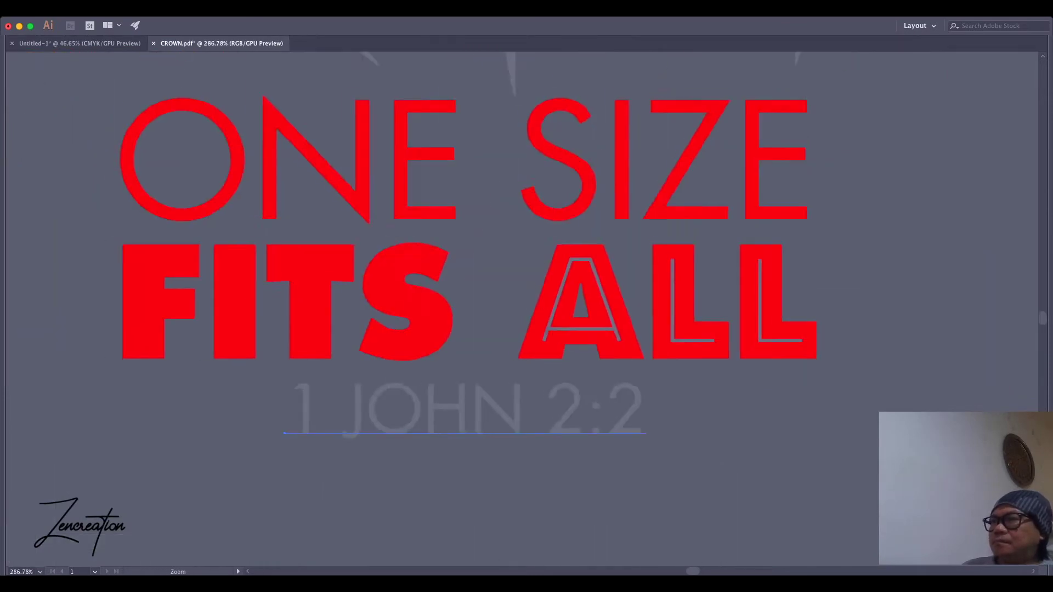
- Draw a curved grey inner line with the Pen tool through the middle of the letter S in FITS
scroll(608, 307, "up", 5)
key("p")
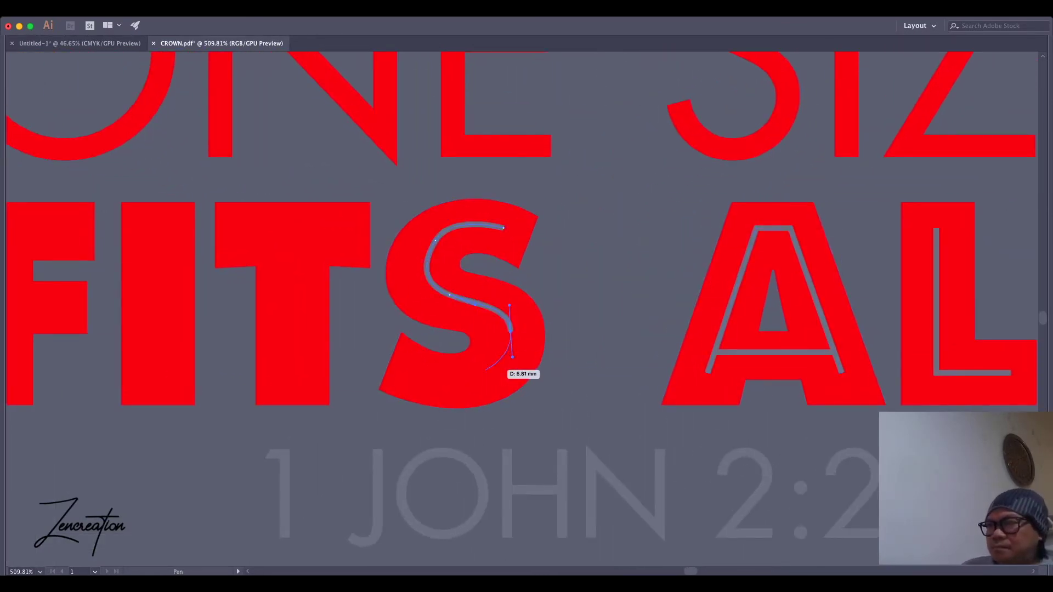
left_click(415, 368)
scroll(470, 318, "up", 5)
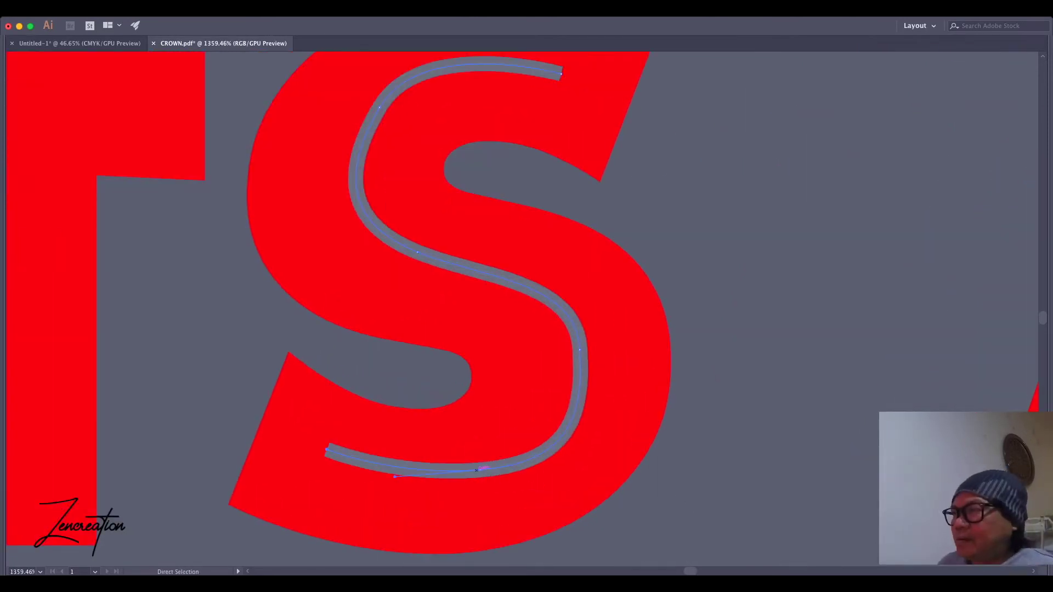
- Refine the S inner line's anchor points and handles so the curve follows the letter's shape evenly
left_click(576, 433)
scroll(493, 307, "up", 3)
scroll(493, 307, "left", 3)
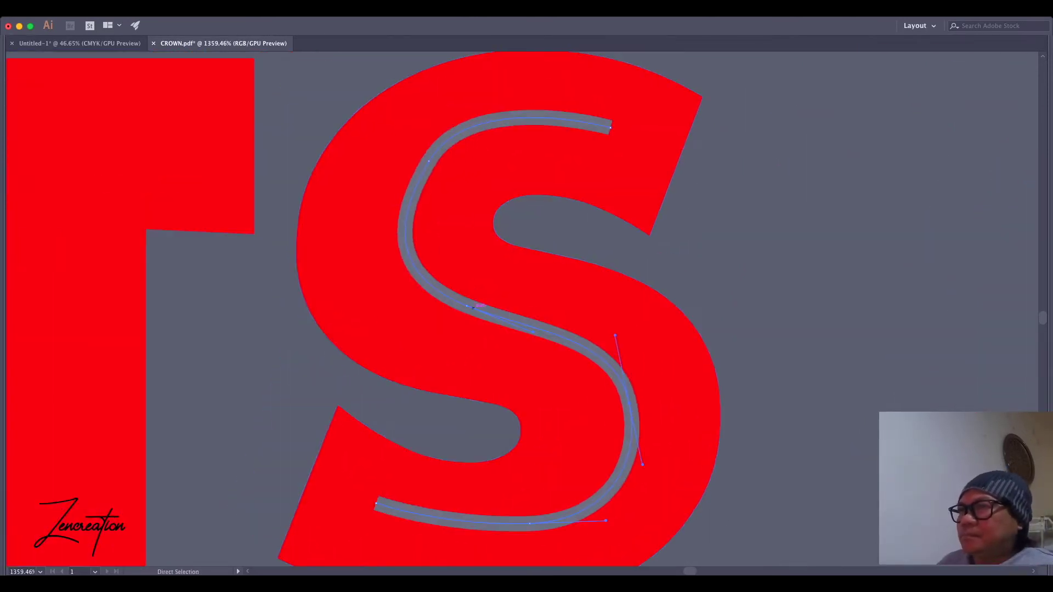
left_click(398, 247)
left_click_drag(610, 127, 612, 139)
scroll(613, 139, "down", 1)
scroll(613, 140, "left", 1)
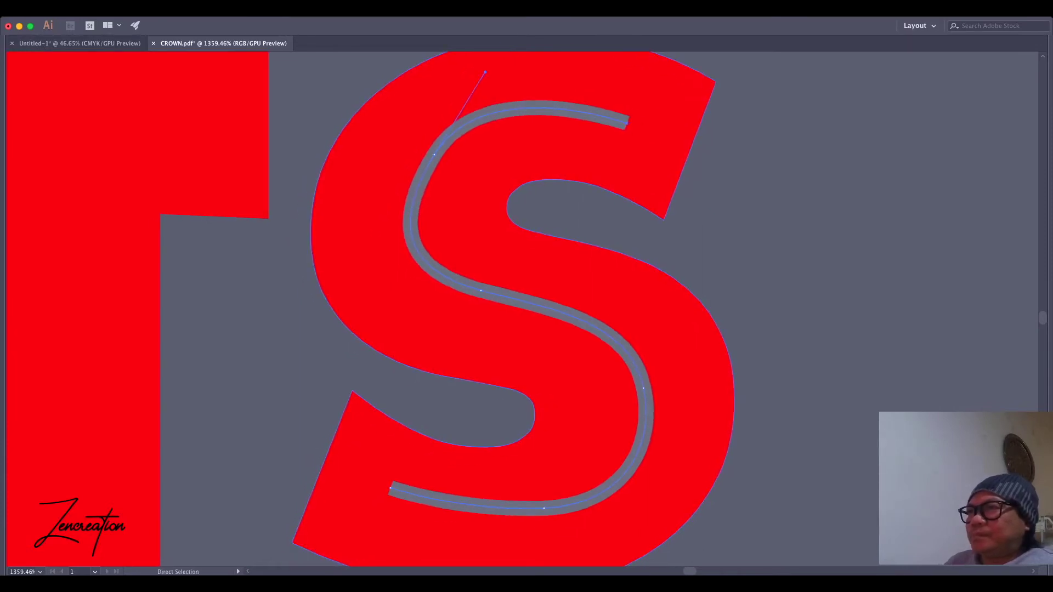
scroll(493, 439, "down", 1)
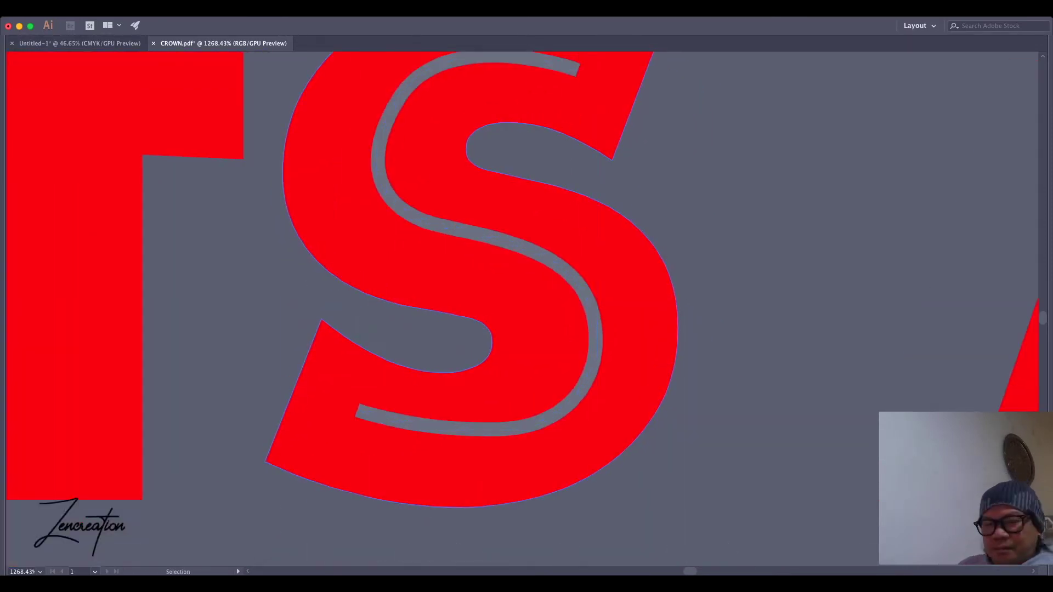
left_click(495, 439)
left_click(442, 226)
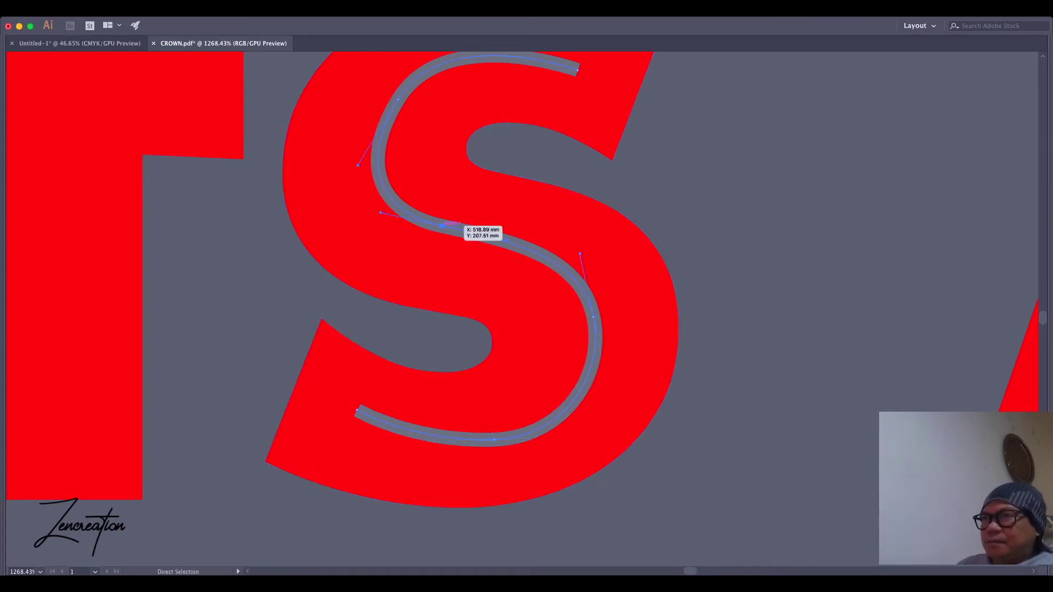
scroll(441, 226, "down", 5)
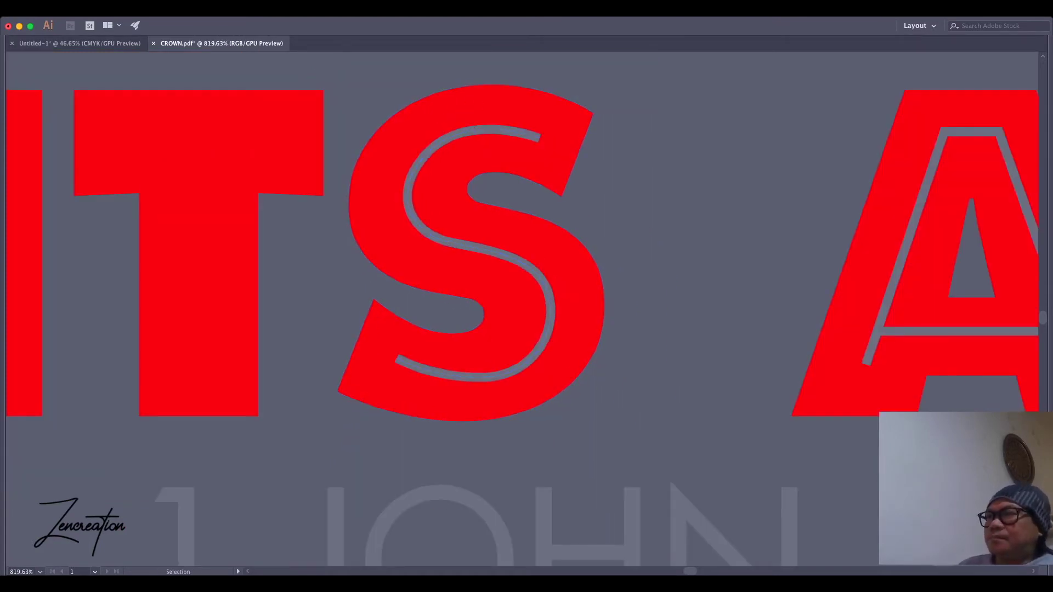
- Draw a horizontal and a vertical grey inner line inside the letter T of FITS
scroll(472, 246, "down", 5)
scroll(472, 247, "up", 4)
key("p")
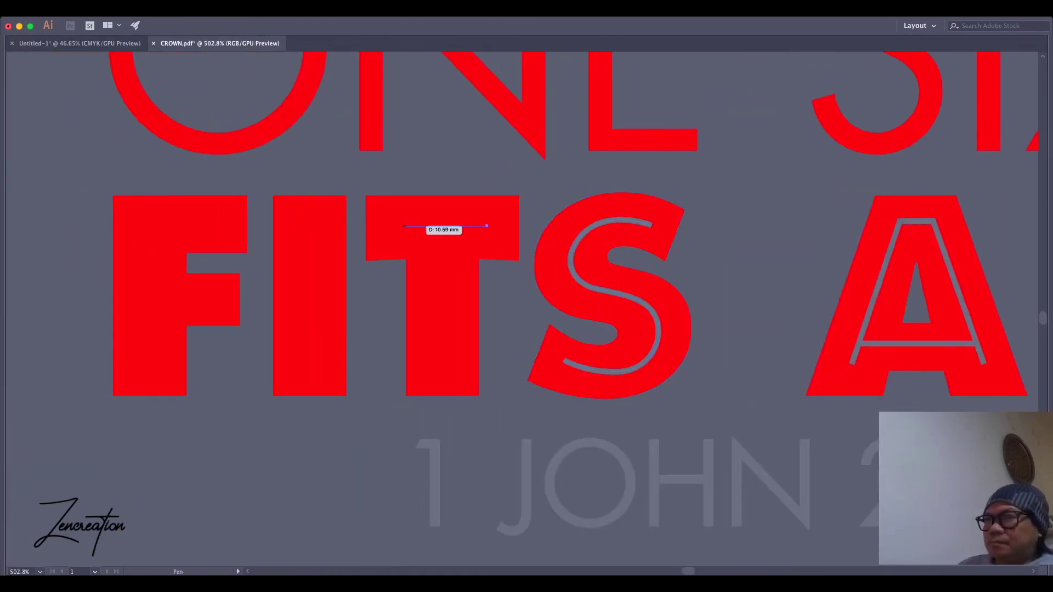
left_click(487, 225)
left_click(442, 367)
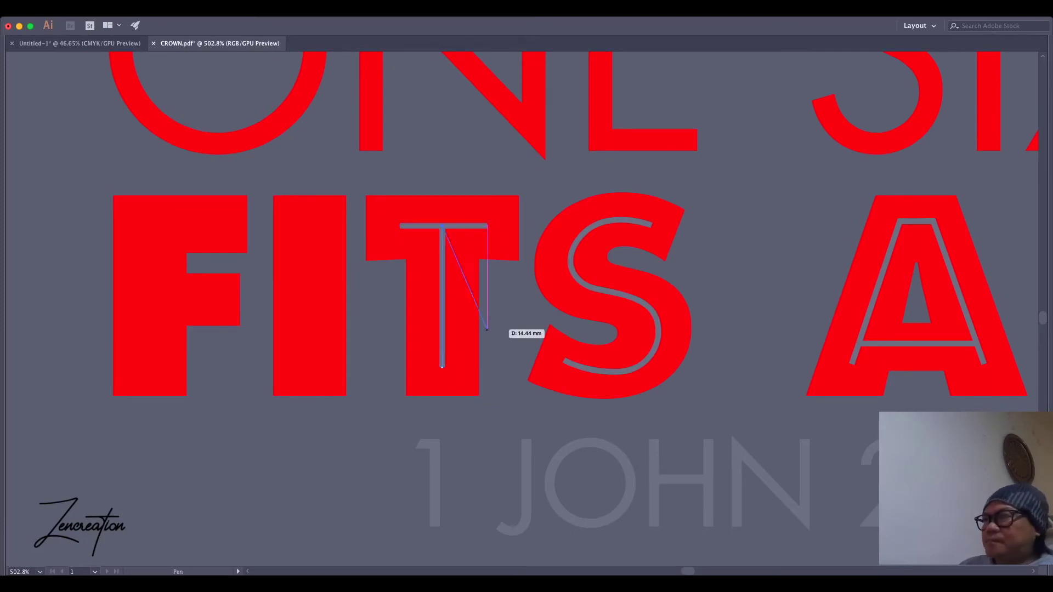
key("v")
scroll(487, 370, "down", 2)
scroll(459, 368, "up", 2)
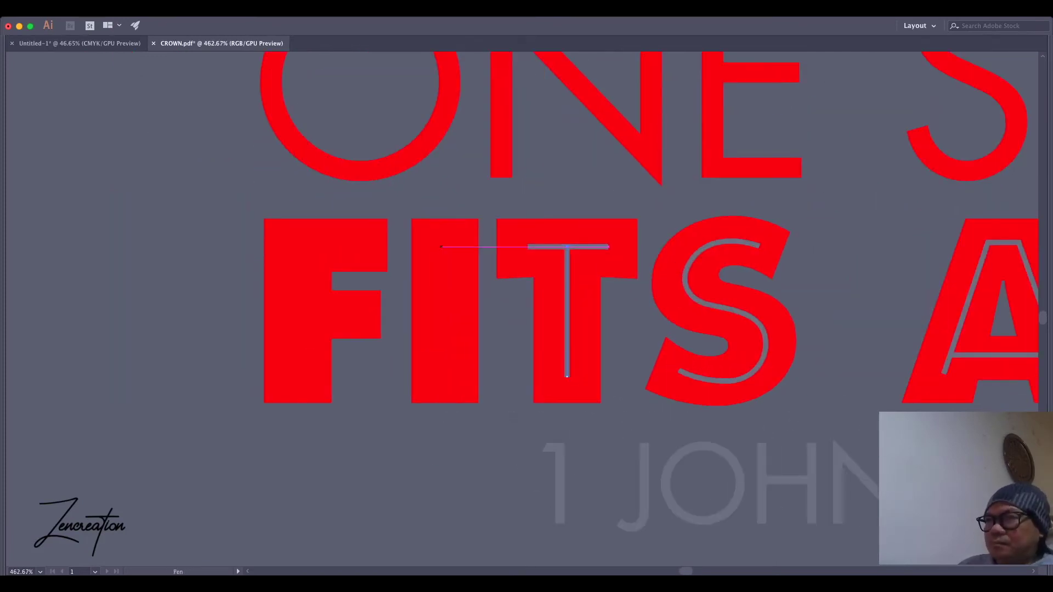
- Draw a vertical grey inner line inside the letter I and F-shaped inner lines with a middle bar inside the F
key("p")
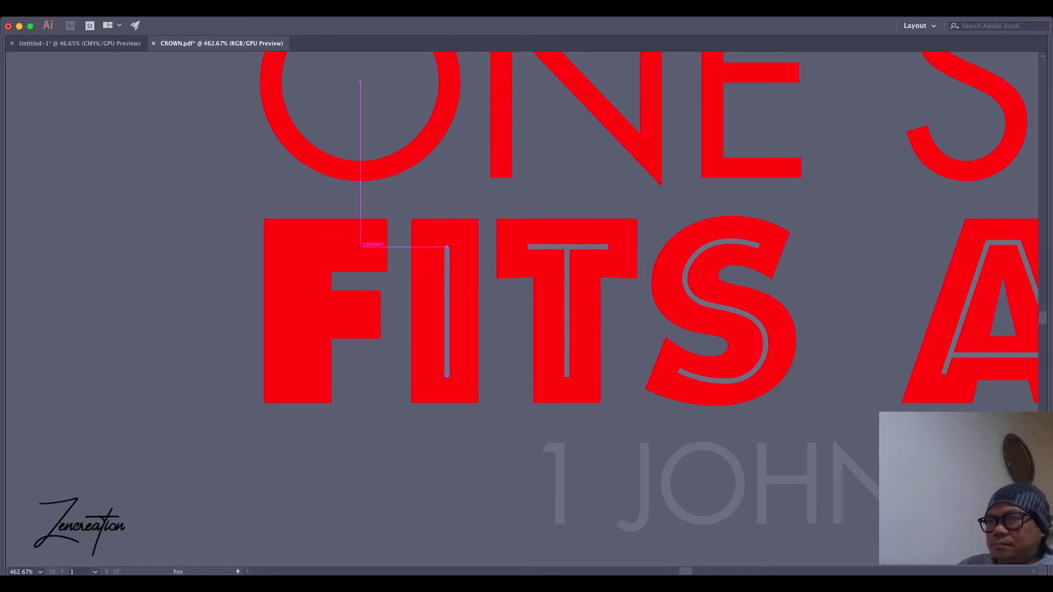
left_click(299, 377)
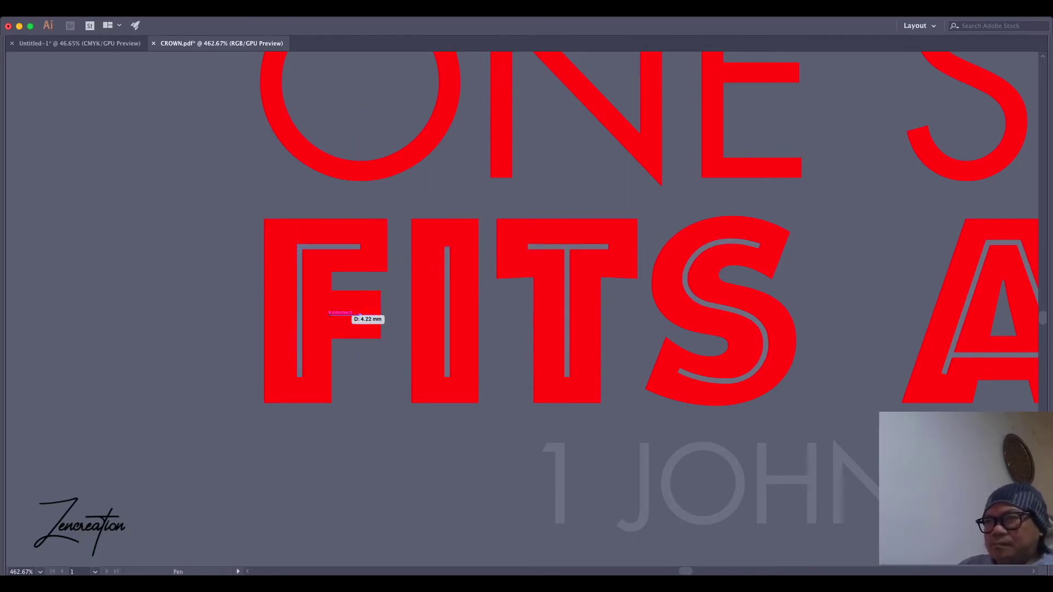
left_click(359, 315)
scroll(359, 315, "down", 3)
scroll(359, 314, "up", 1)
scroll(359, 315, "left", 2)
key("v")
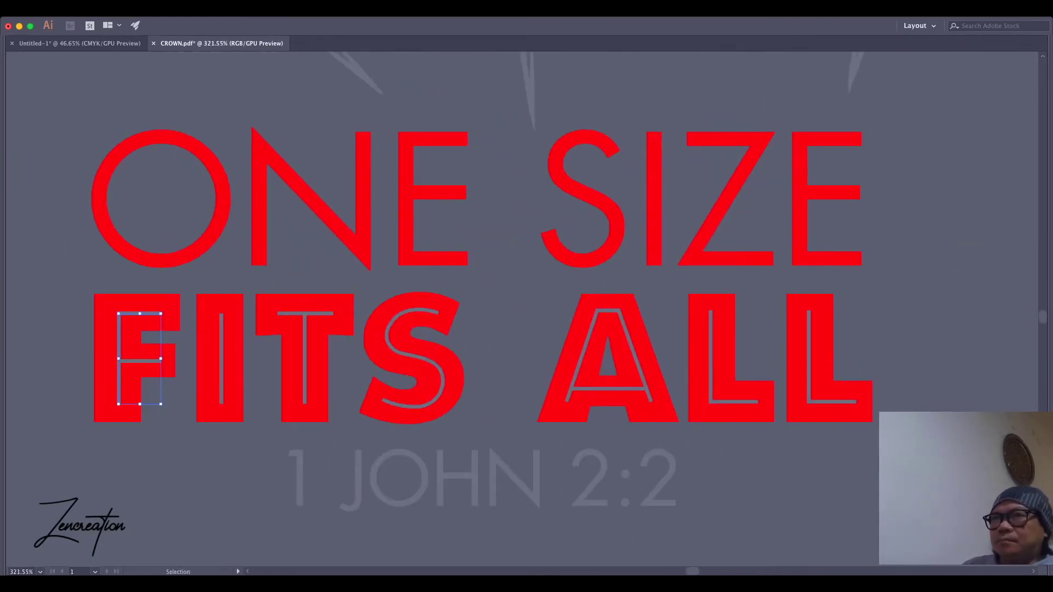
- Select all the grey inner lines of the FITS ALL letters together
key("super+a")
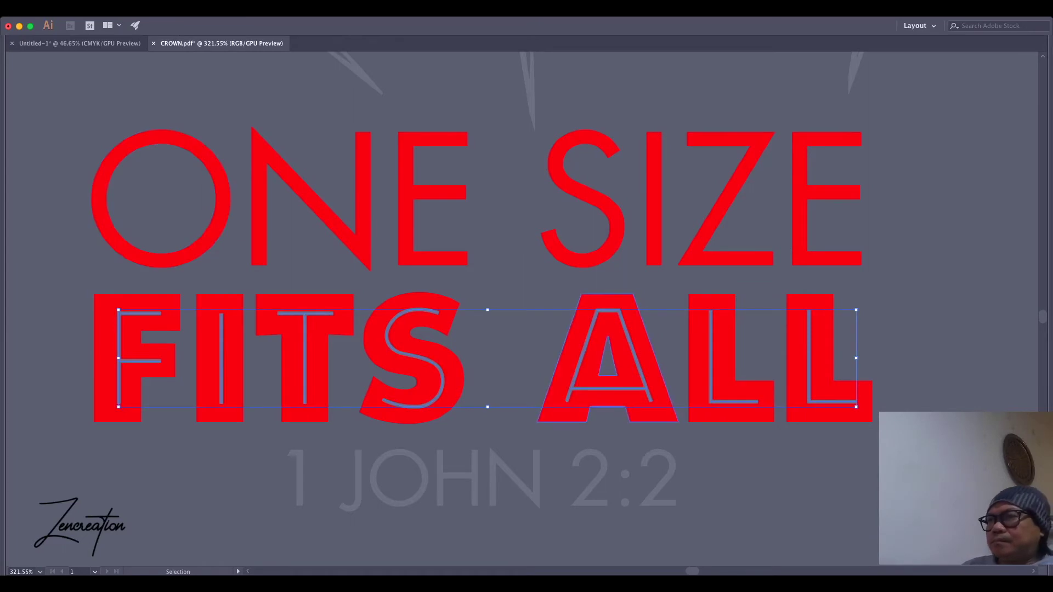
scroll(316, 312, "up", 2)
scroll(317, 312, "down", 1)
left_click(118, 356, "shift")
left_click(221, 356, "shift")
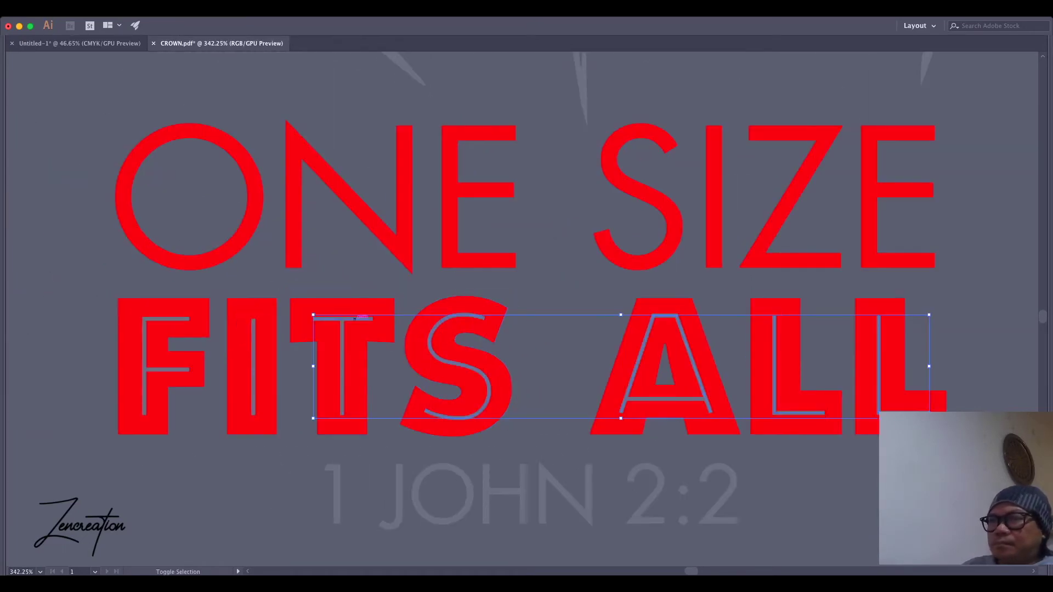
key("super+z")
key("super+z")
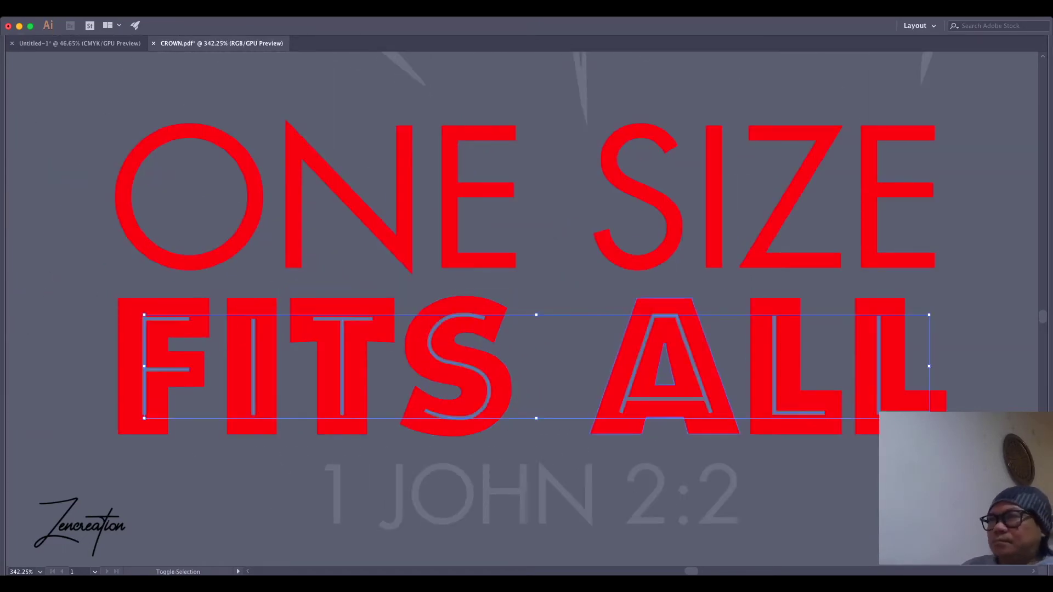
- Select and copy the ONE SIZE and FITS ALL lettering together with its grey inner lines
scroll(526, 307, "down", 3)
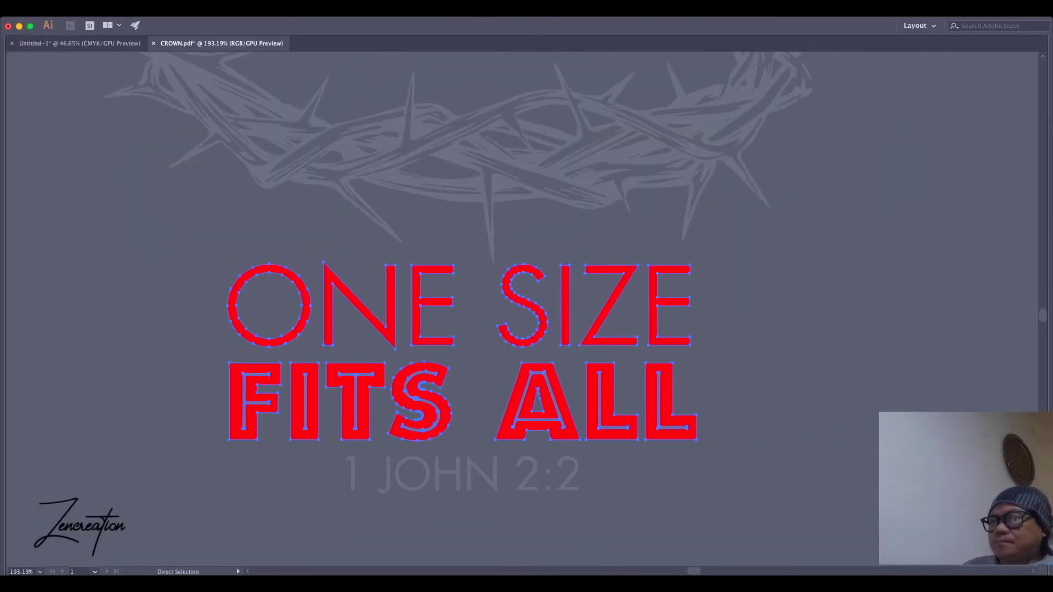
key("super+a")
key("a")
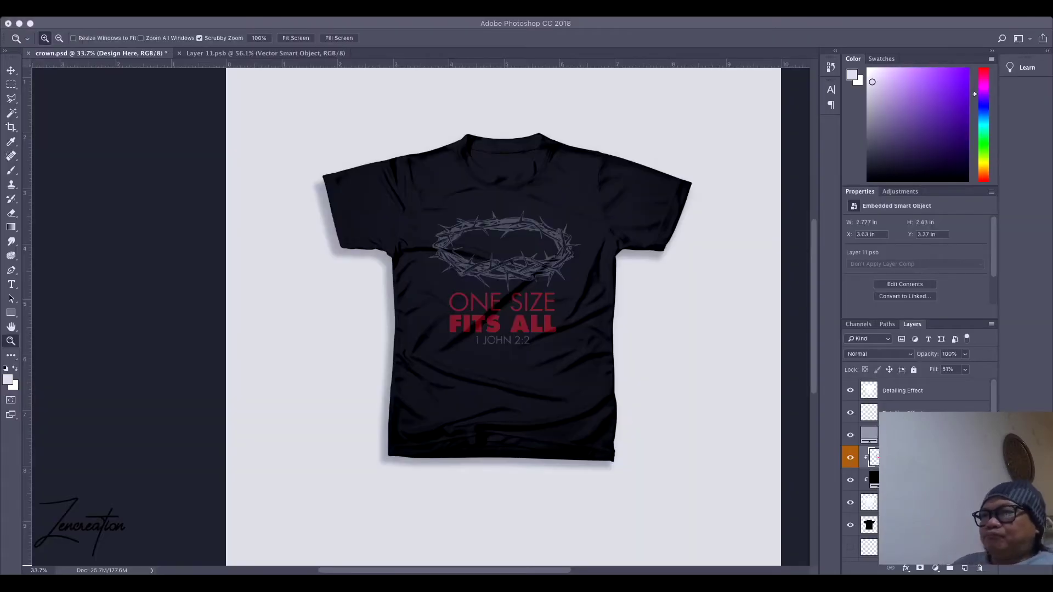
- Paste the inlined lettering into Layer 11.psb as a smart object, scaled to about 30.7% below the crown, replacing the plain red lettering
key("ctrl+Tab")
scroll(435, 282, "up", 5)
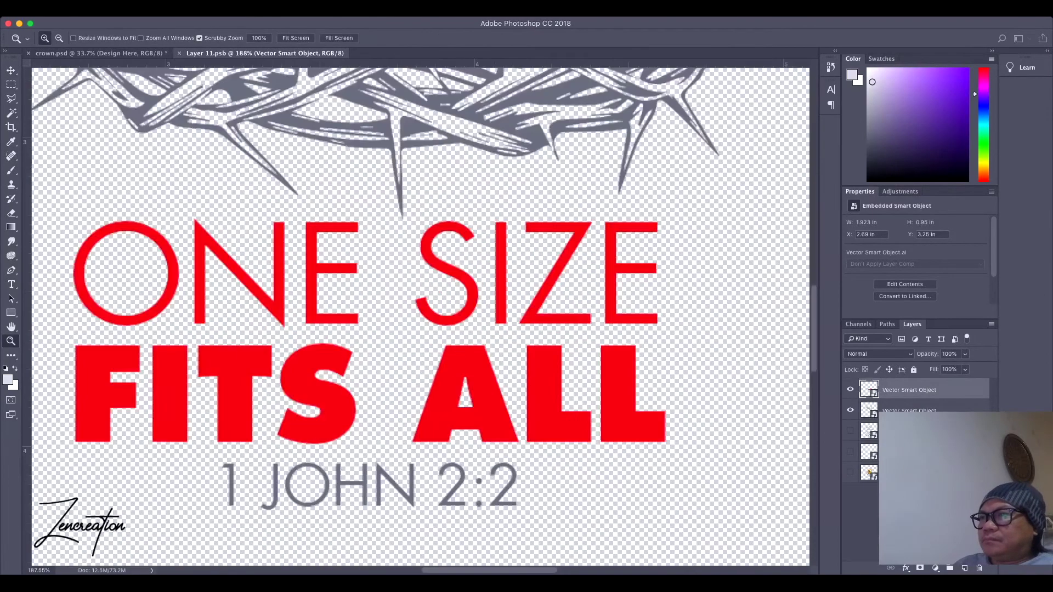
key("ctrl+v")
key("Escape")
key("z")
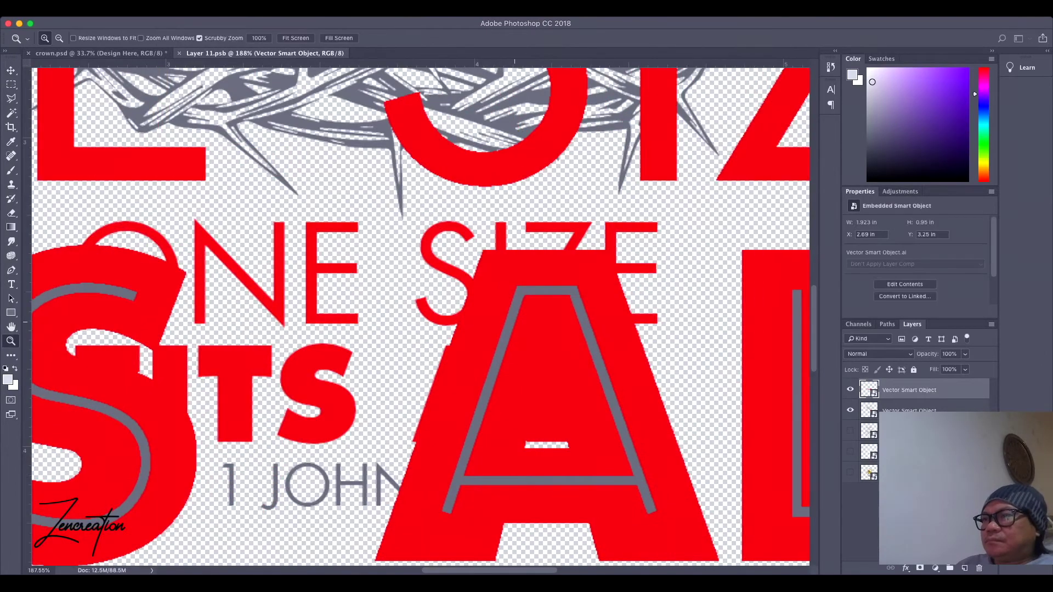
key("ctrl+minus")
key("ctrl+v")
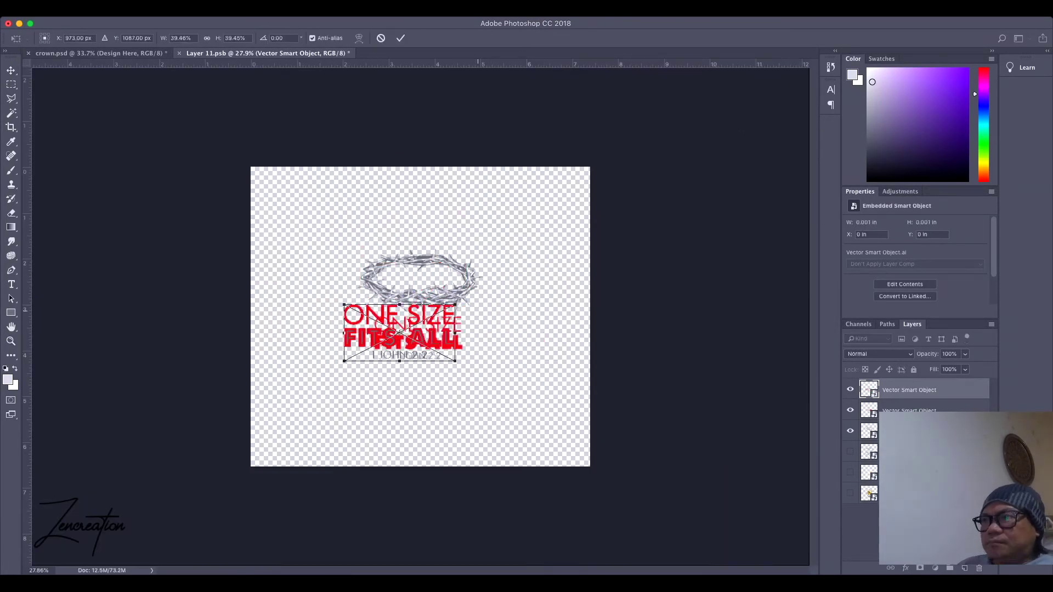
key("ctrl+plus")
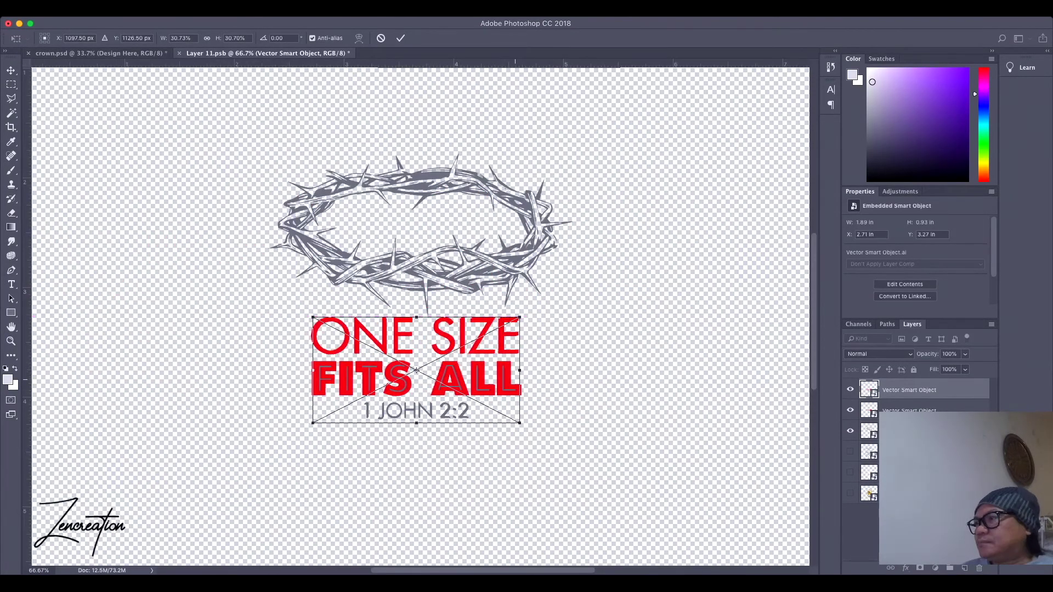
key("Escape")
- Merge the pasted lettering with a new empty layer and move the 1 JOHN 2:2 line slightly down
scroll(416, 400, "up", 5)
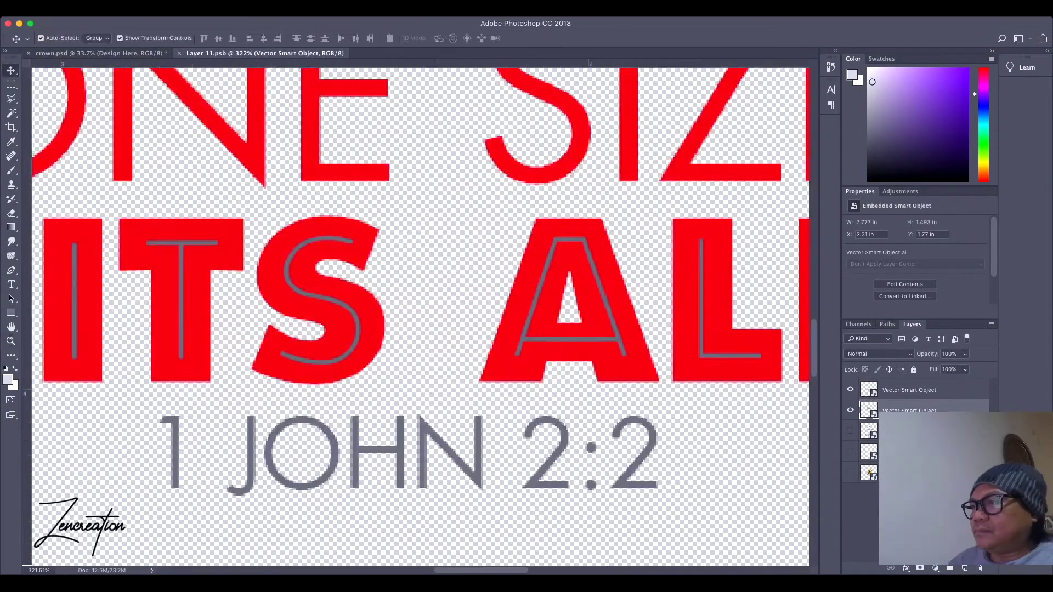
scroll(416, 401, "down", 5)
scroll(416, 401, "up", 3)
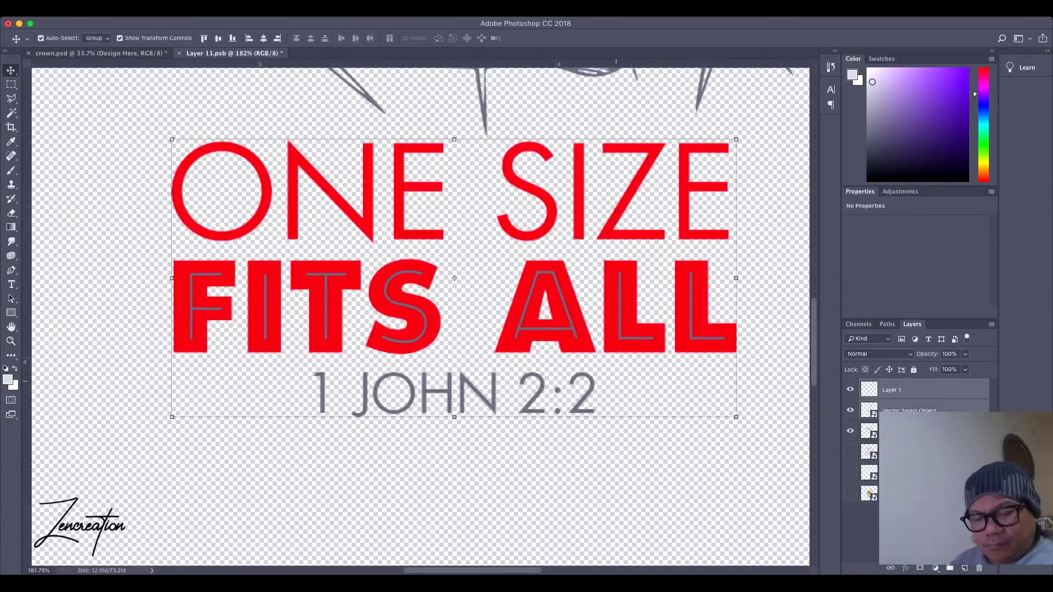
key("ctrl+t")
left_click_drag(288, 366, 569, 445)
key("Return")
scroll(415, 329, "down", 4)
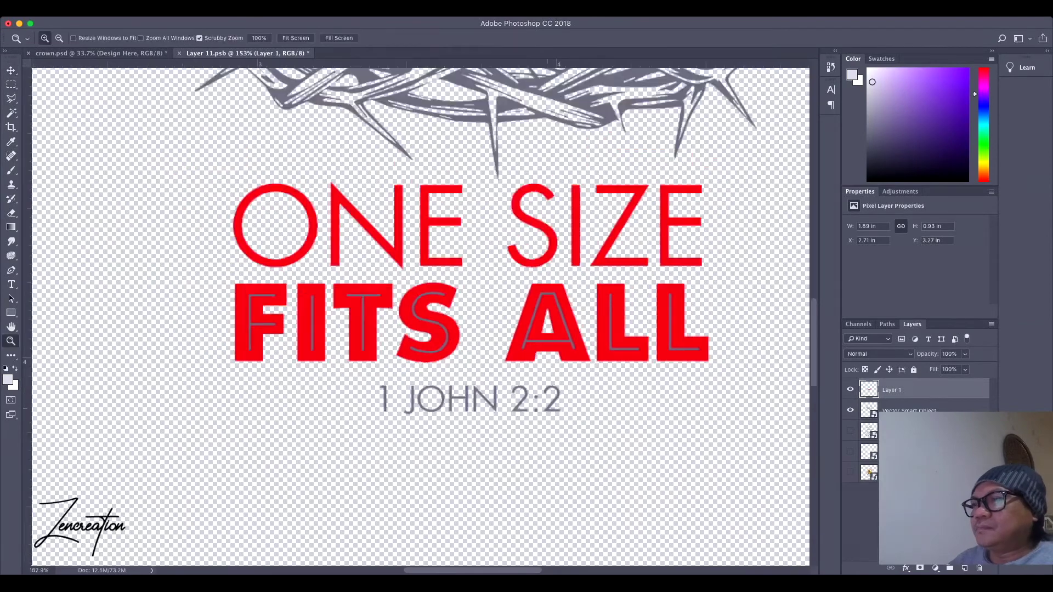
- Save the smart object, inspect the updated lettering on the shirt in crown.psd, and save the mockup
key("ctrl+s")
key("ctrl+Tab")
scroll(416, 329, "up", 3)
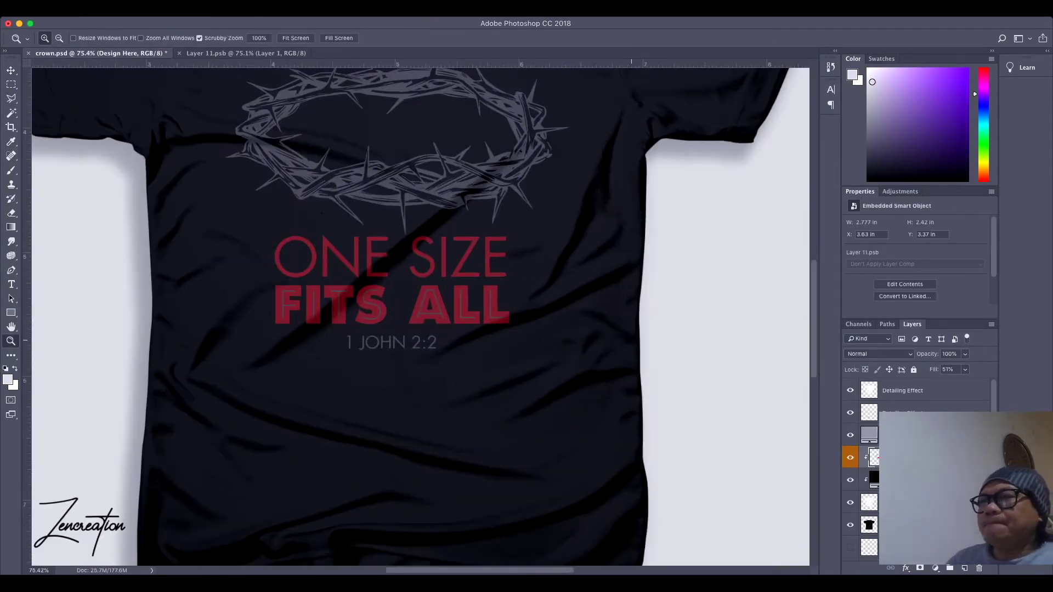
scroll(416, 318, "down", 4)
scroll(416, 318, "up", 4)
scroll(416, 318, "down", 2)
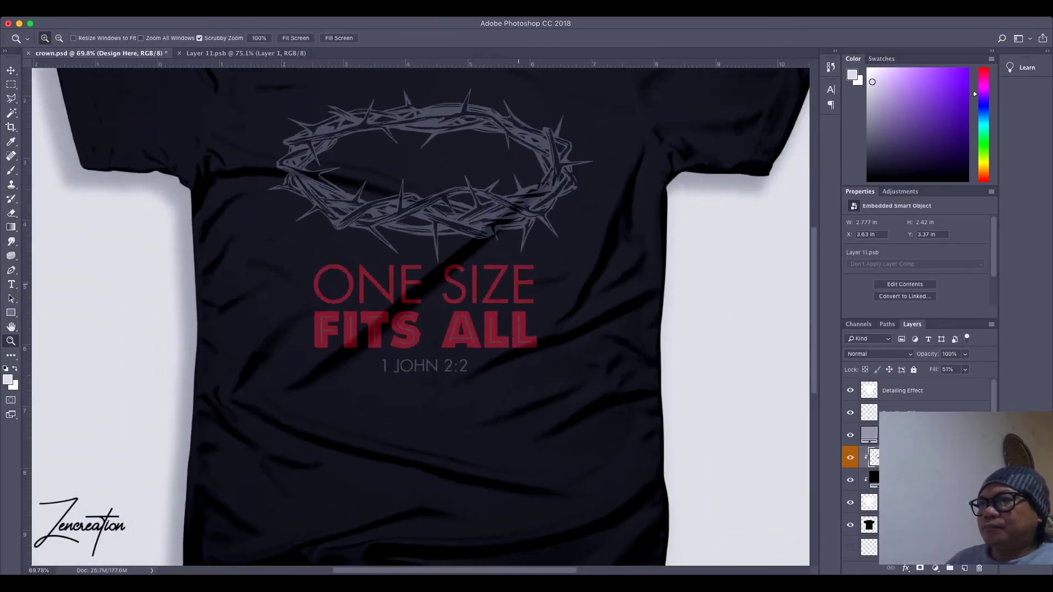
scroll(416, 304, "down", 3)
scroll(417, 305, "up", 2)
key("v")
key("ctrl+s")
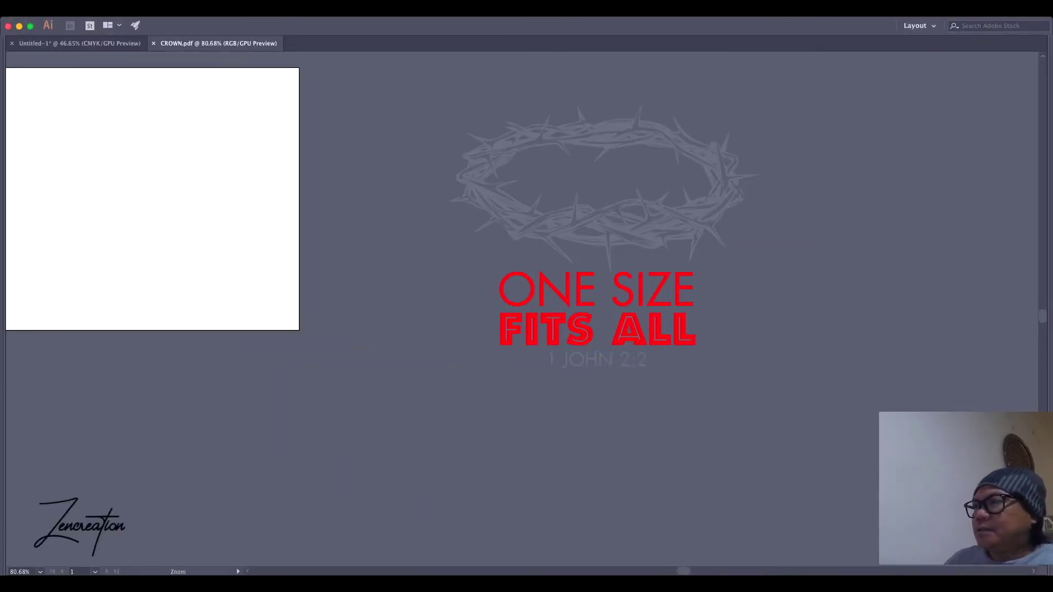
- Switch to Illustrator, select the whole crown and lettering design in CROWN.pdf, and move it onto the artboard
left_click_drag(613, 362, 549, 372)
scroll(526, 297, "down", 3)
key("super+a")
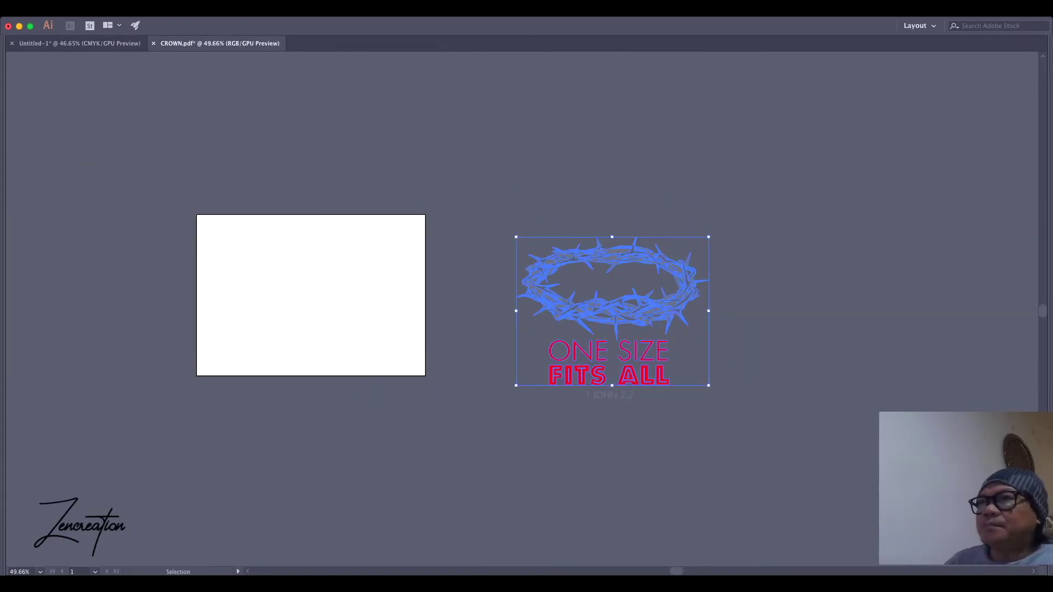
key("a")
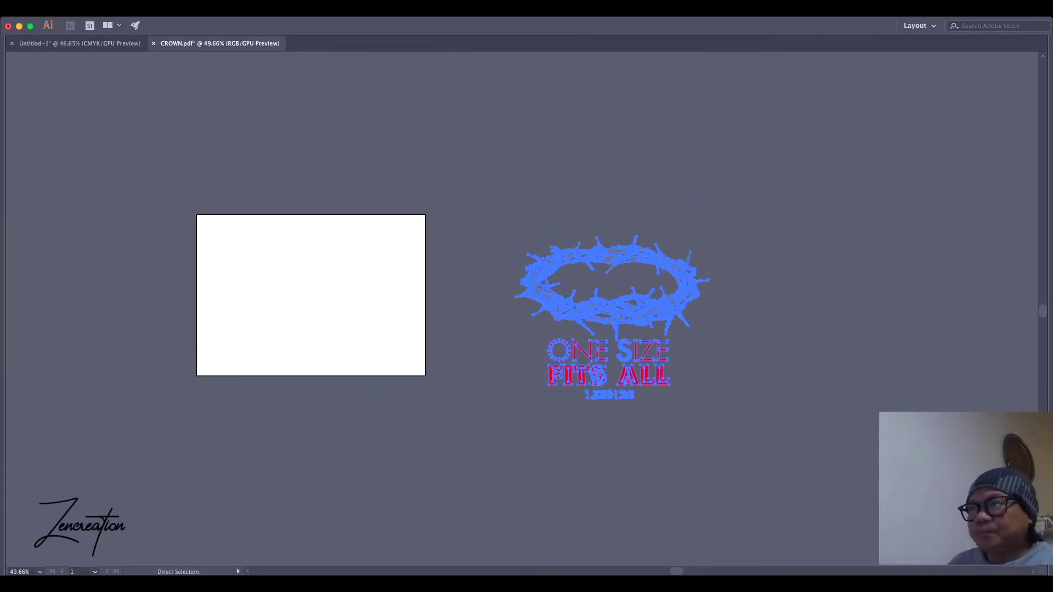
key("v")
left_click_drag(612, 318, 305, 288)
scroll(526, 296, "up", 3)
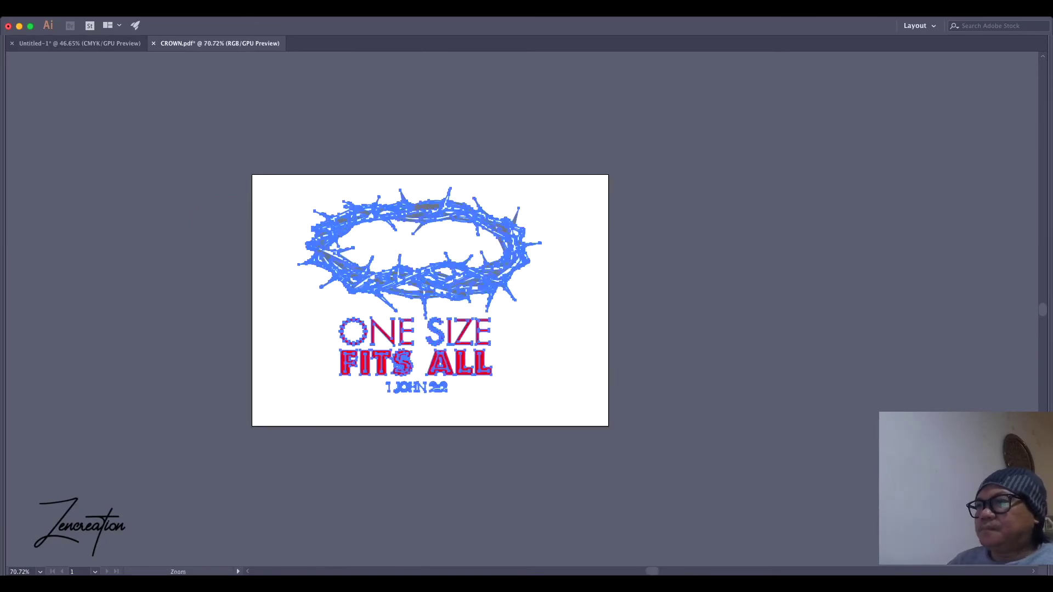
key("super+shift+a")
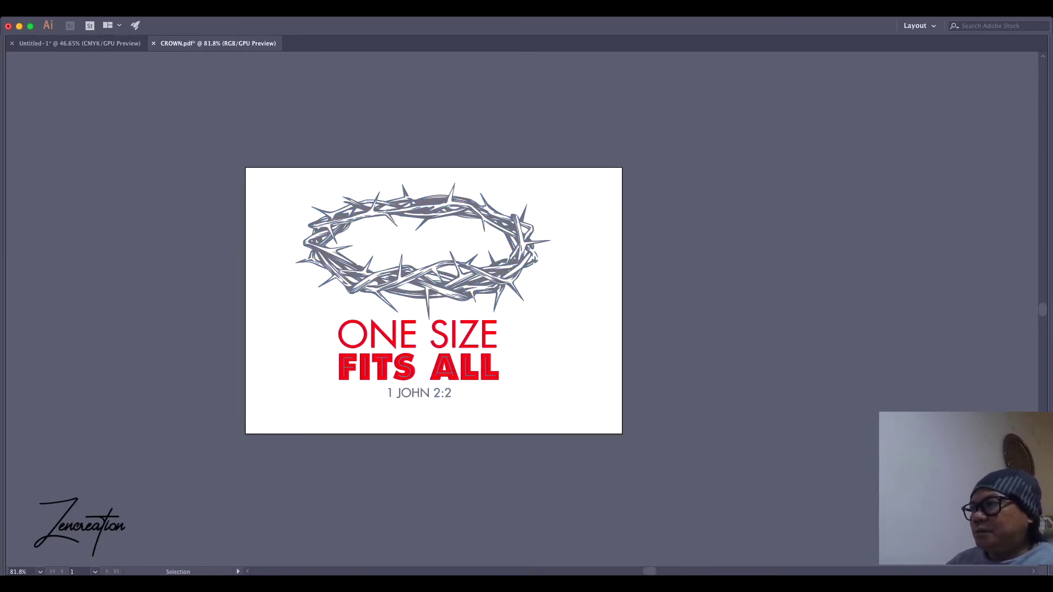
- Create a new document and copy the complete crown design from CROWN.pdf onto its artboard
key("super+n")
key("ctrl+shift+Tab")
key("super+a")
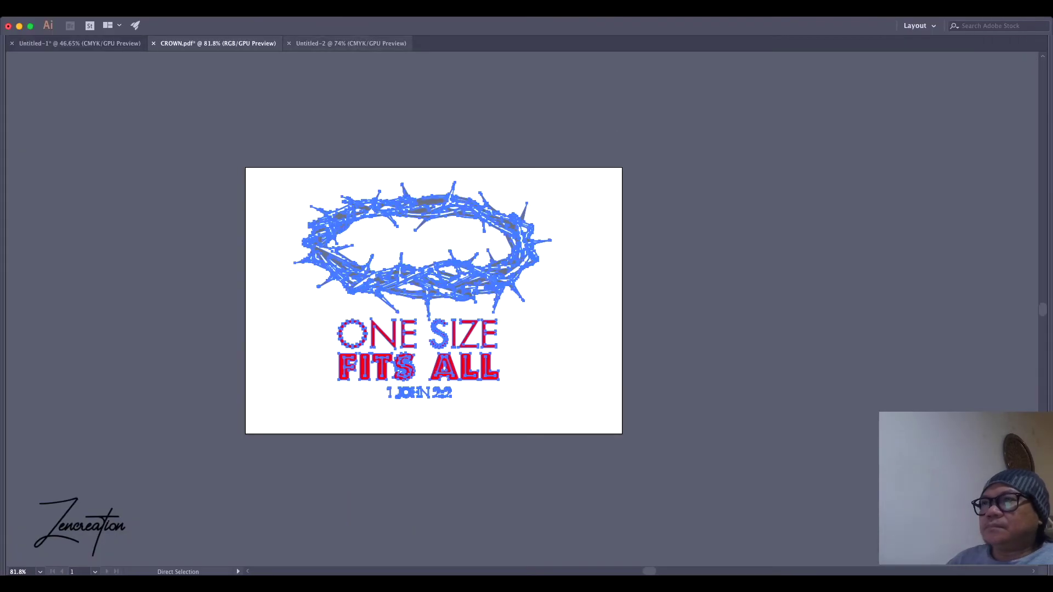
key("super+c")
key("ctrl+Tab")
key("super+v")
left_click_drag(642, 207, 675, 181)
key("super+0")
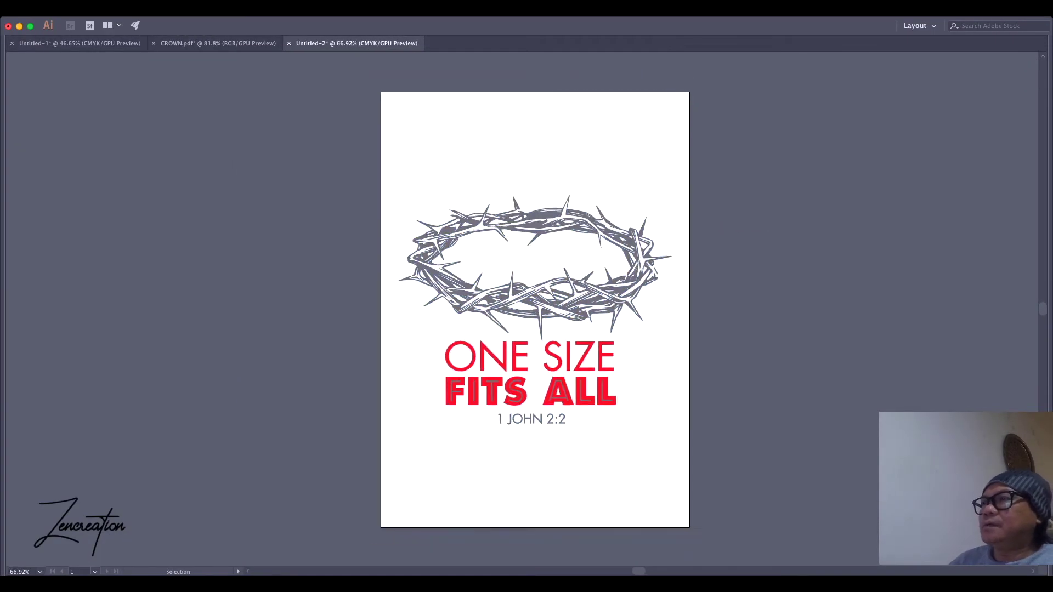
- Set the pasted design's width to 26 cm with proportions constrained and centre it horizontally on the artboard
key("Tab")
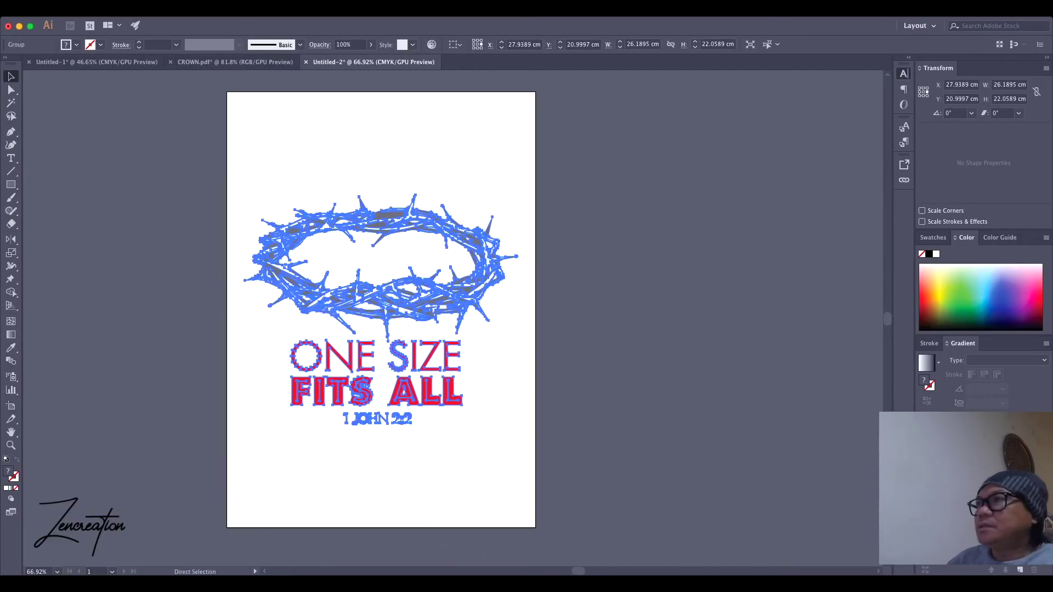
left_click(641, 44)
type("25.7")
key("Tab")
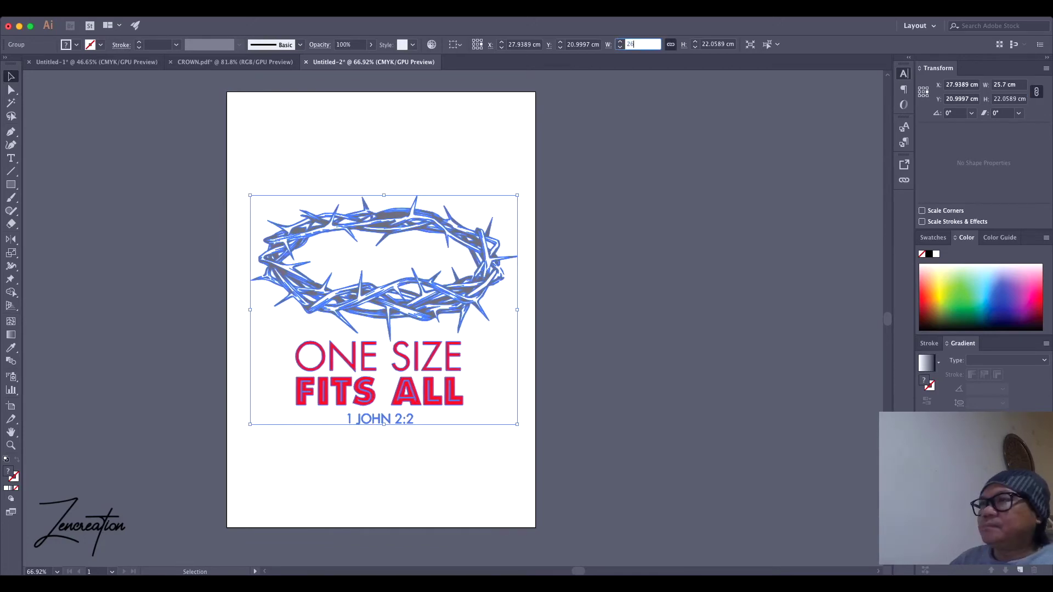
type("26")
key("Return")
key("Tab")
scroll(383, 296, "up", 3)
scroll(384, 296, "down", 1)
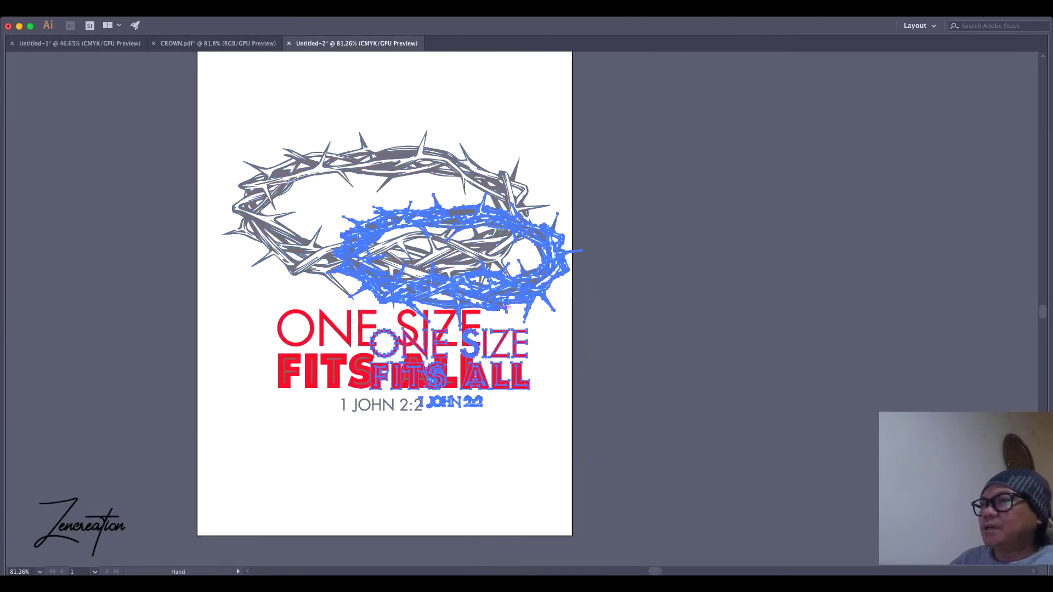
key("Tab")
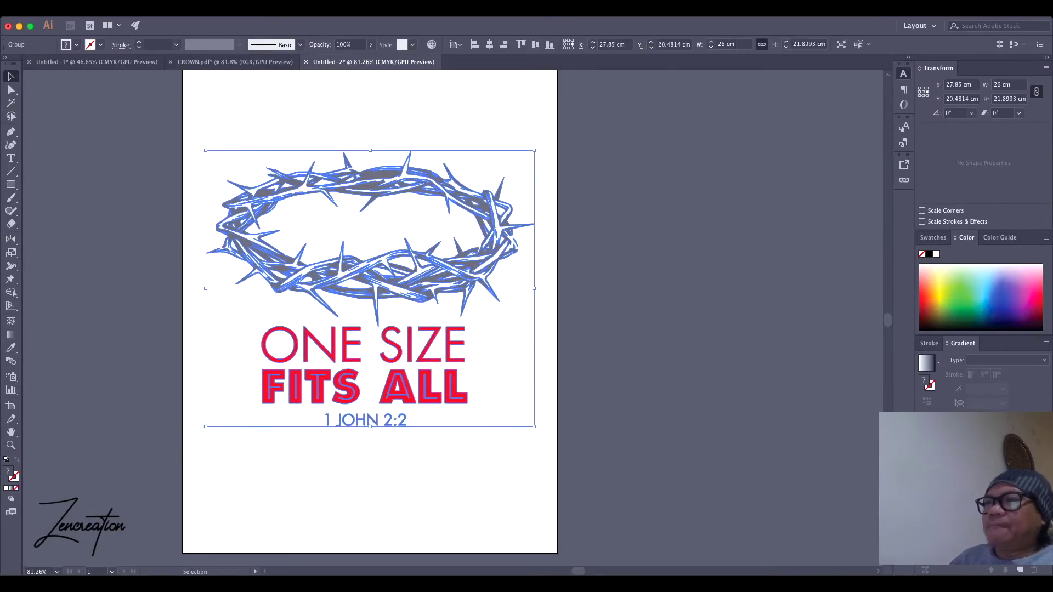
key("Tab")
scroll(384, 296, "down", 2)
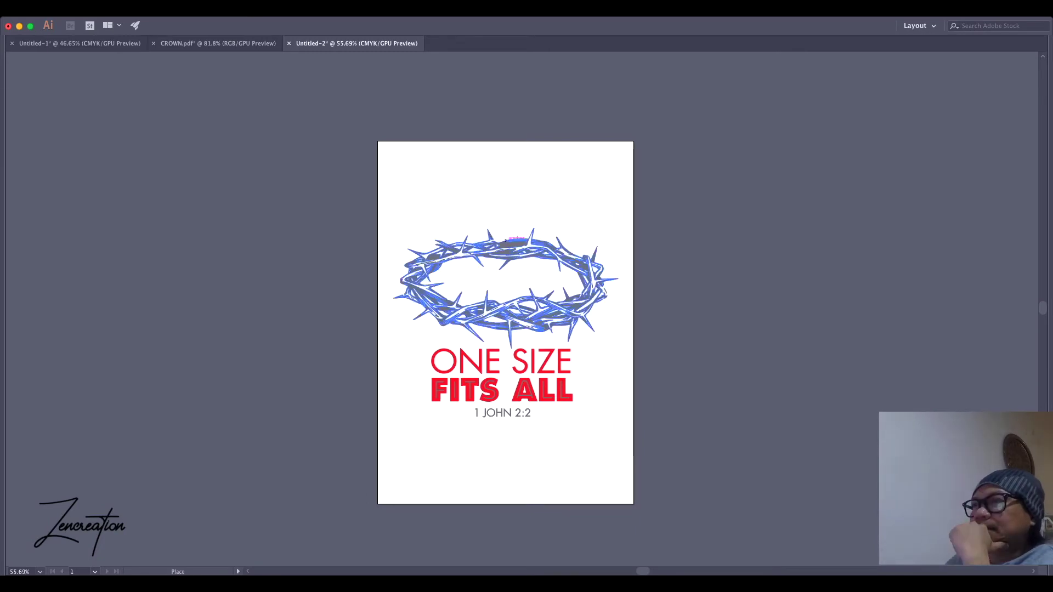
- Place the black T-shirt mockup image above the crown artwork
left_click_drag(437, 122, 658, 340)
scroll(543, 274, "up", 2)
scroll(542, 274, "up", 3)
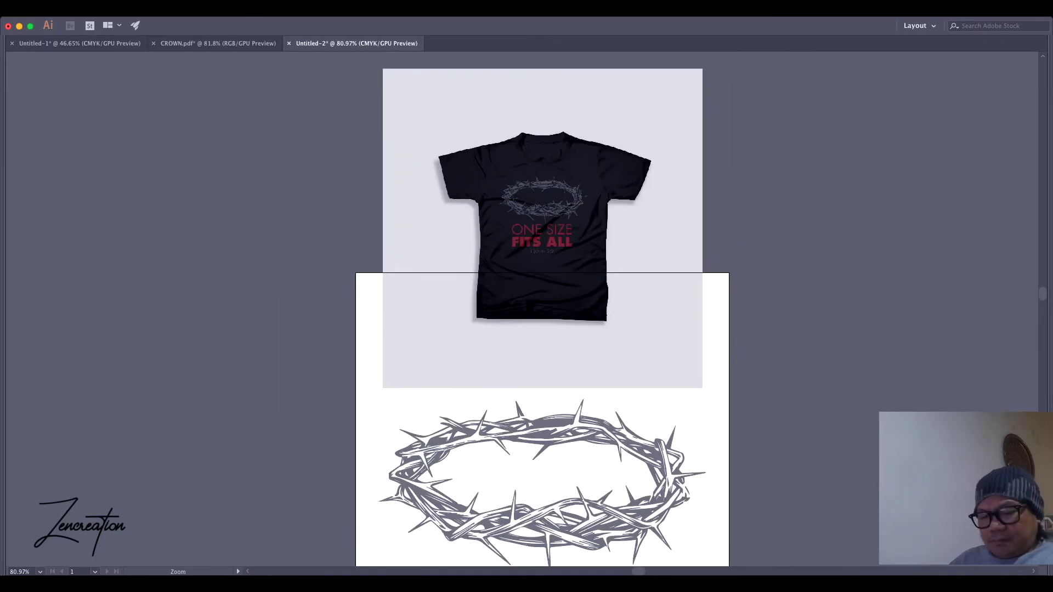
- Move the mockup image up clear of the crown and extend the artboard's upper edge to enclose it
left_click_drag(546, 275, 589, 277)
scroll(545, 302, "down", 6)
left_click(735, 247)
scroll(734, 246, "up", 3)
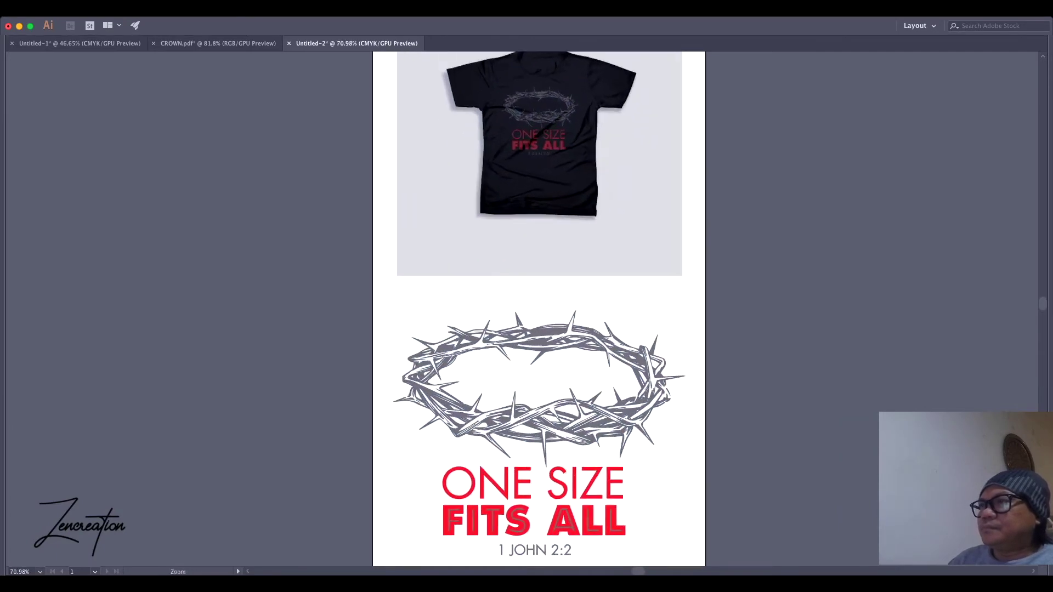
- Try a thin black horizontal divider line between the mockup and the crown, spanning the mockup's width
scroll(539, 307, "up", 1)
key("p")
left_click(689, 303)
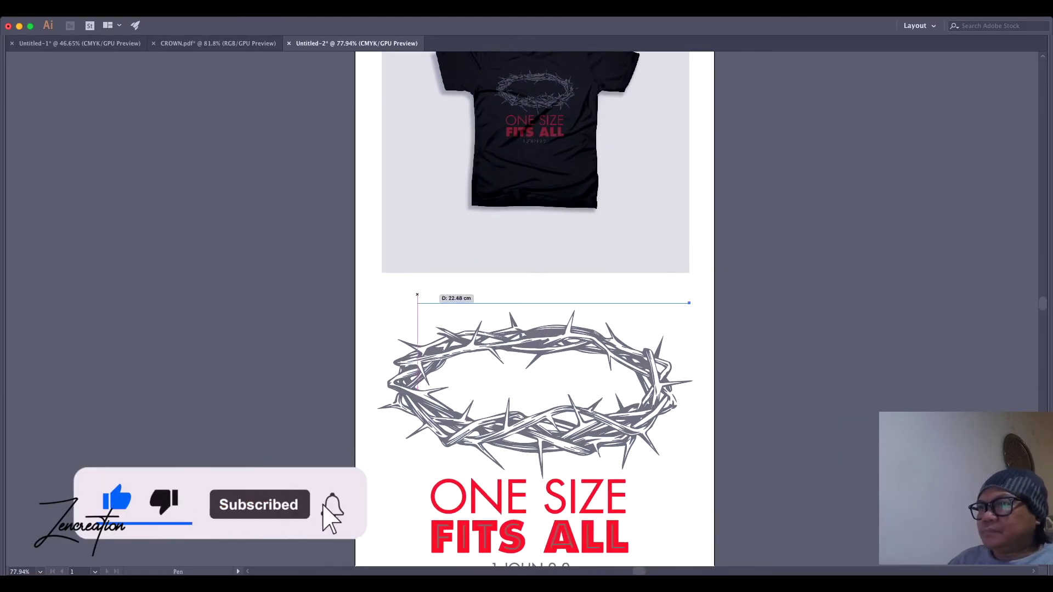
key("v")
key("Tab")
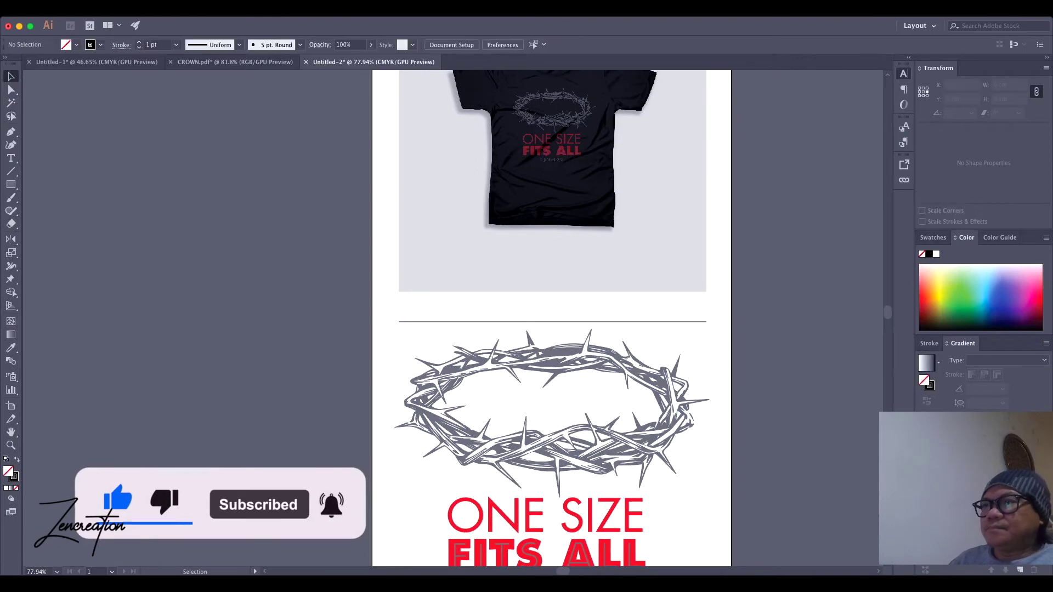
scroll(552, 318, "right", 3)
scroll(552, 318, "down", 2)
- Crop the T-shirt mockup with a rectangular clipping mask and scale it up to nearly the crown's width
key("Tab")
scroll(518, 307, "down", 2)
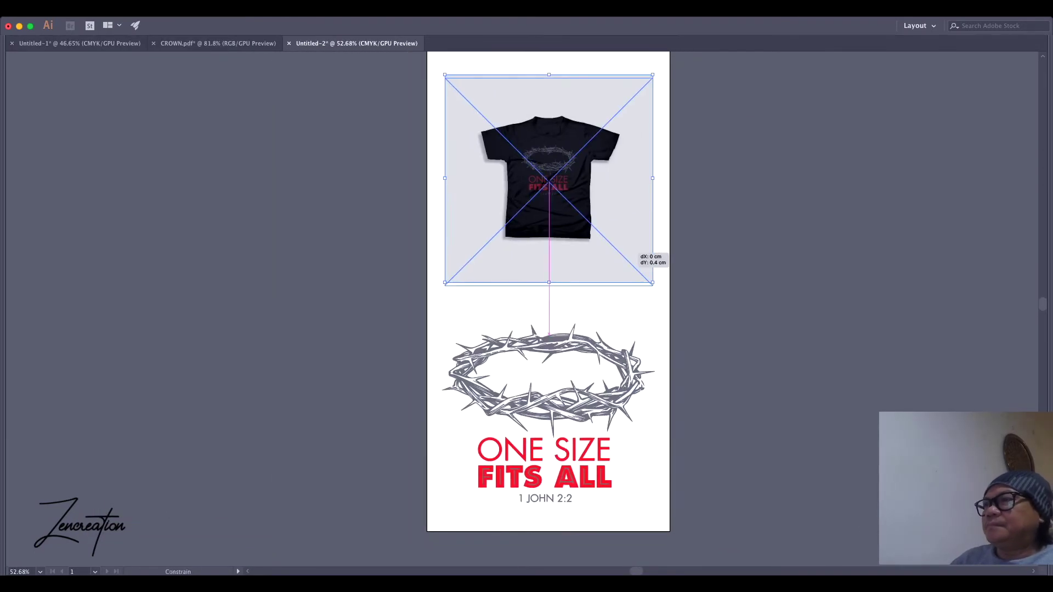
scroll(611, 208, "up", 3)
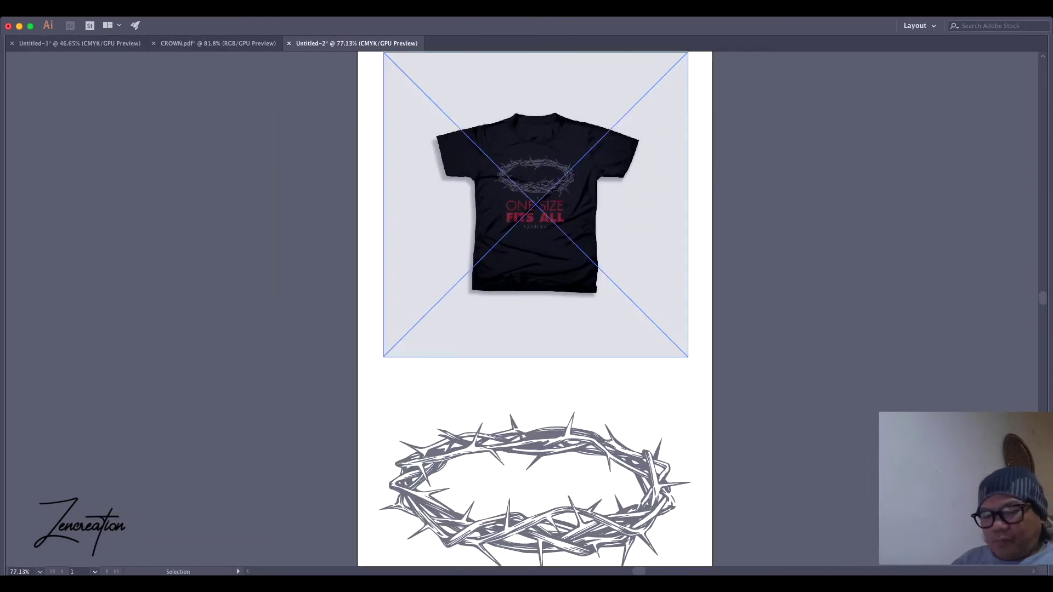
scroll(612, 208, "up", 2)
key("m")
left_click_drag(375, 110, 665, 393)
key("super+7")
scroll(660, 214, "down", 2)
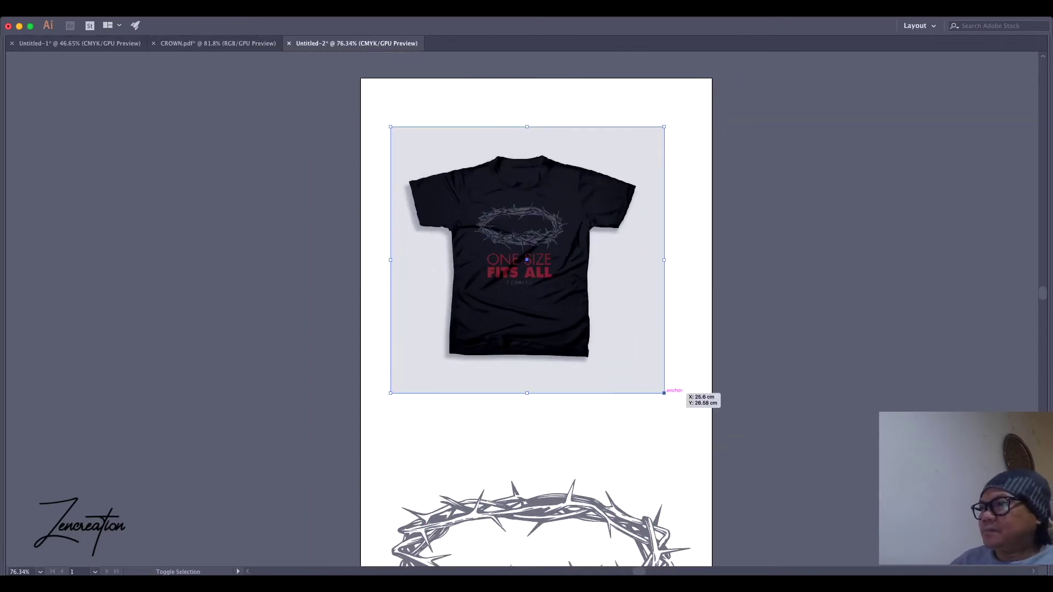
scroll(537, 313, "down", 2)
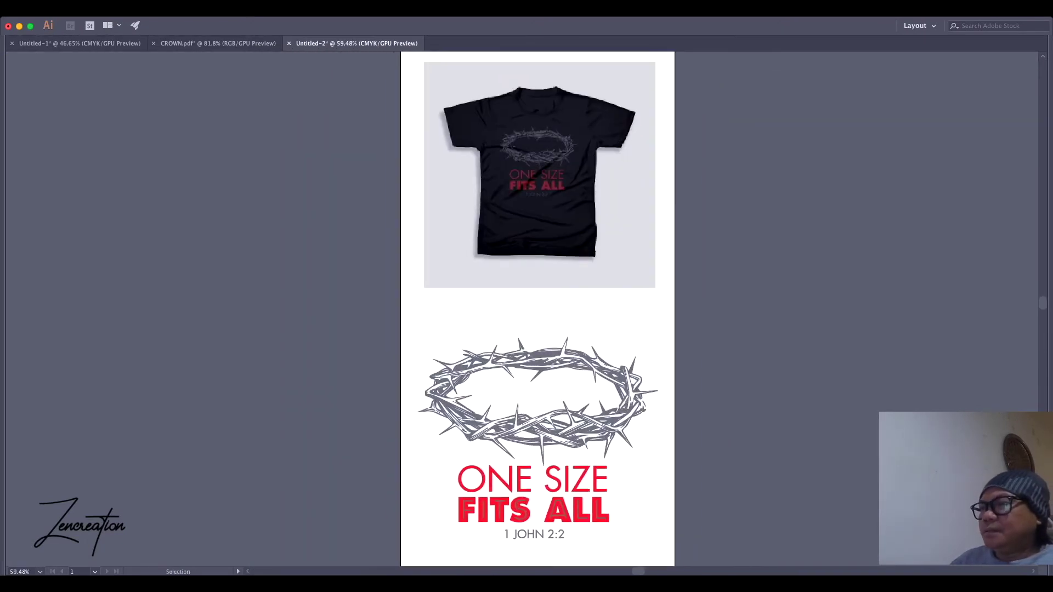
- Bring the cropped mockup closer to the crown and trim the artboard's lower edge below the 1 JOHN 2:2 line
left_click_drag(537, 296, 529, 314)
scroll(529, 307, "down", 1)
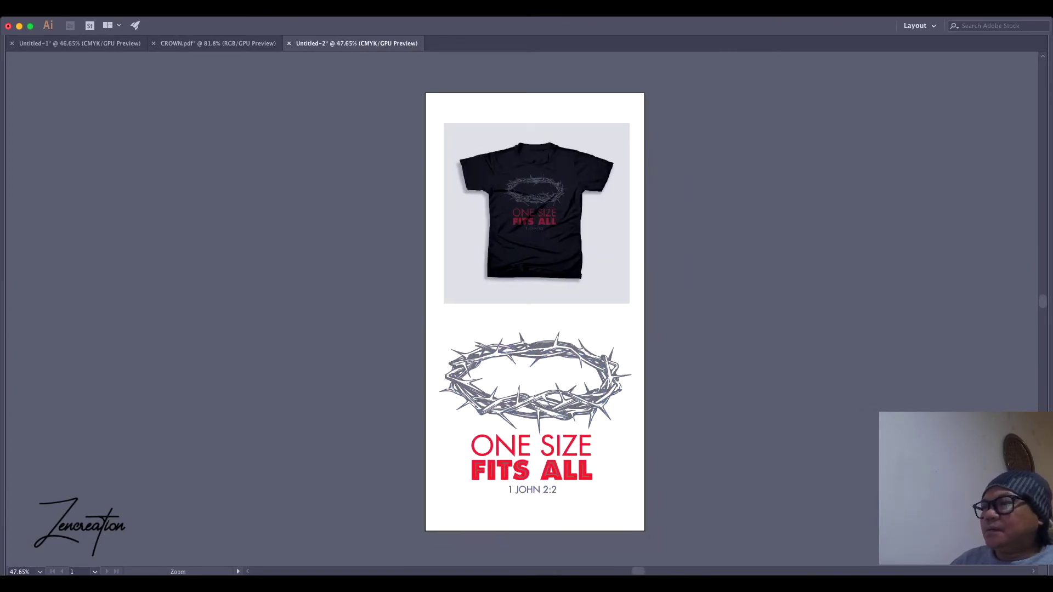
key("shift+o")
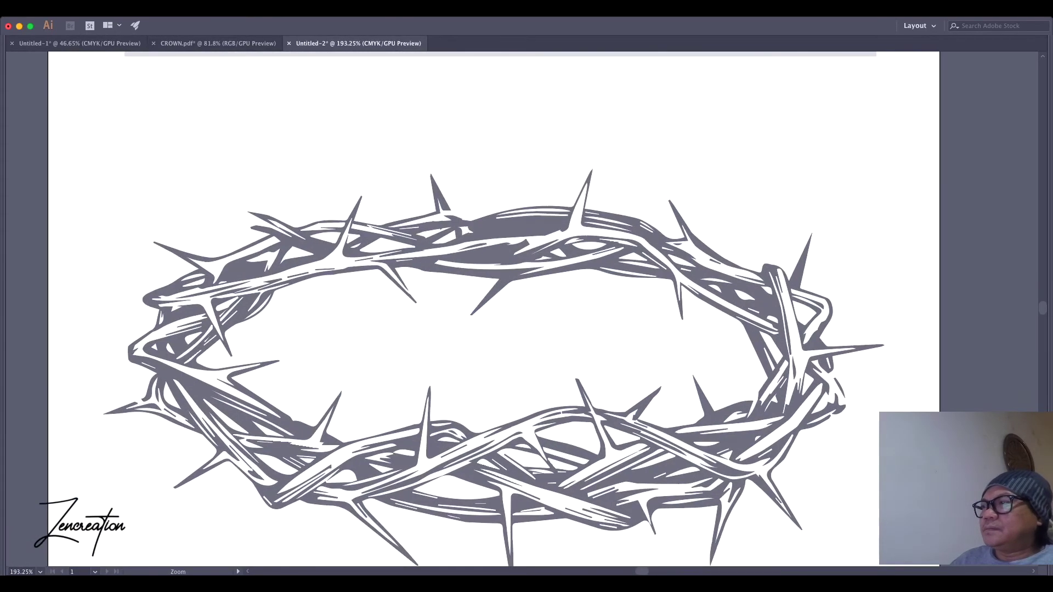
scroll(500, 308, "down", 5)
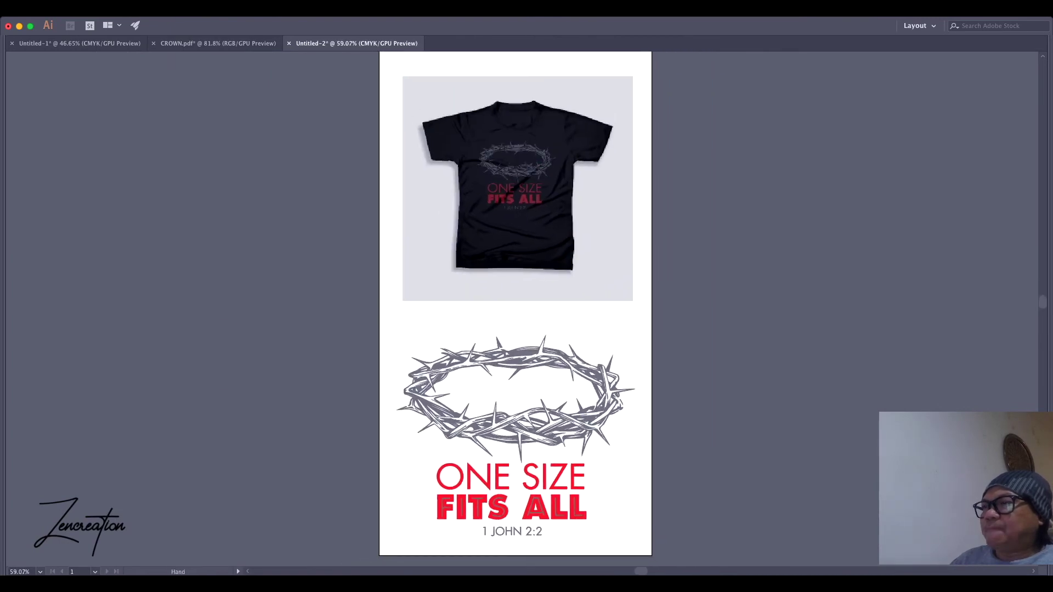
scroll(500, 307, "up", 1)
scroll(500, 307, "up", 1)
scroll(500, 307, "down", 2)
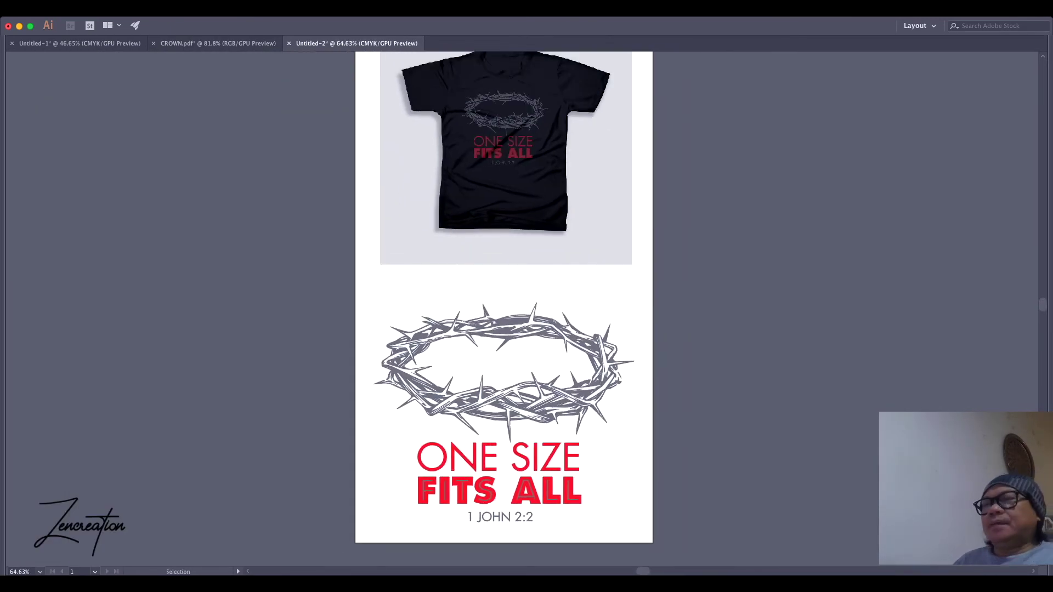